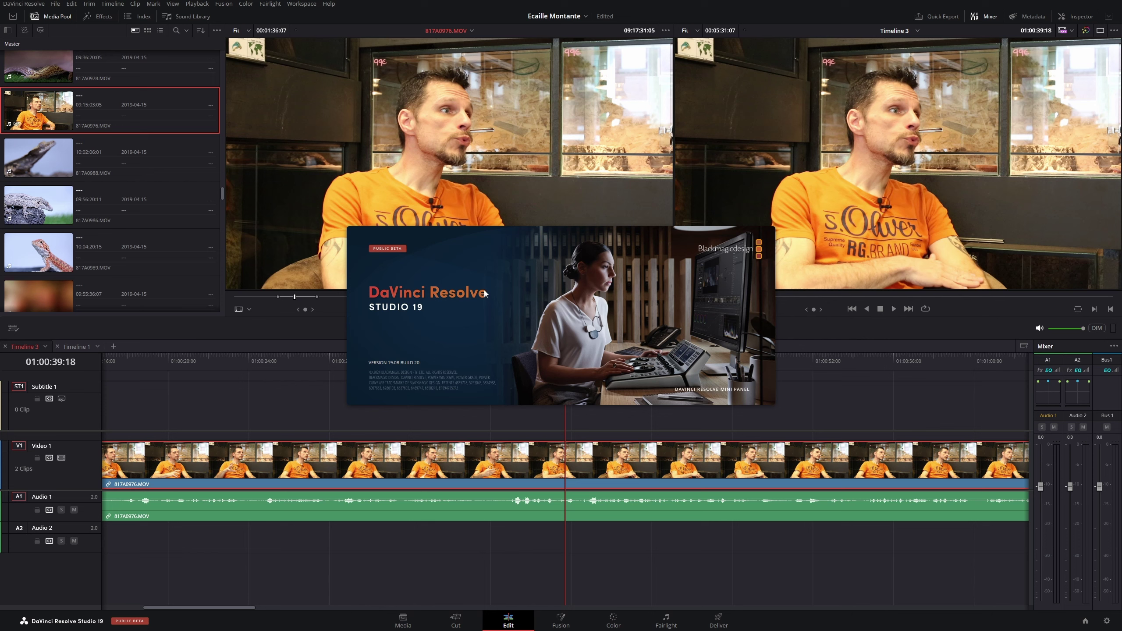
Dismiss the About window to reveal the Edit page with Timeline 3's interview clip
left_click(458, 300)
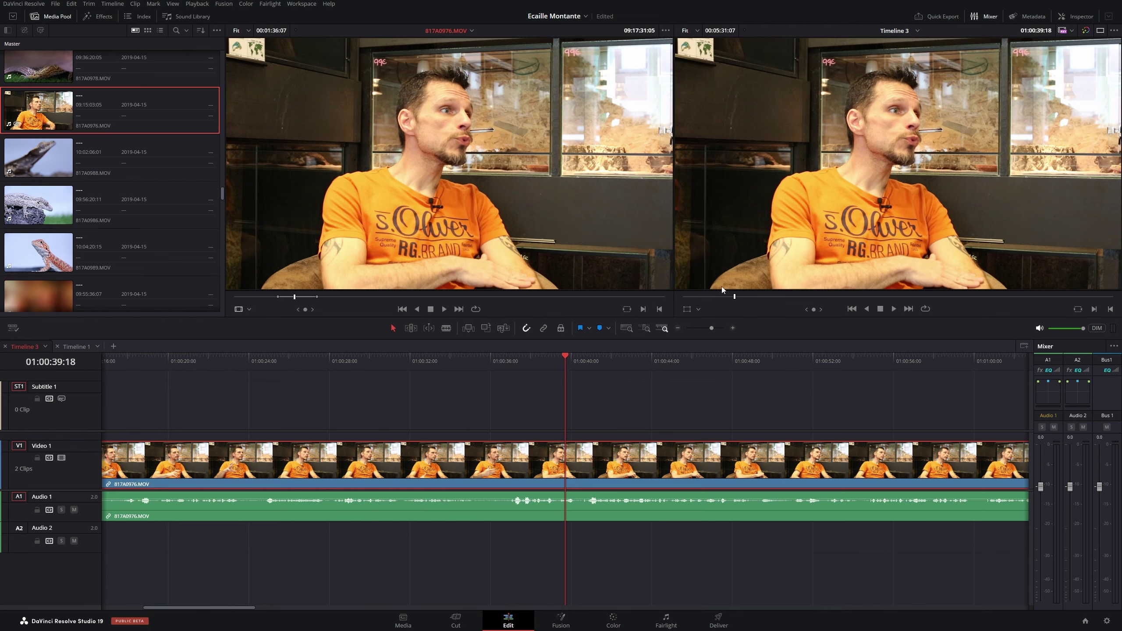
Set 817A0976.MOV's audio configuration format to Custom, giving separate Left and Right channels
left_click(1090, 20)
left_click(1101, 50)
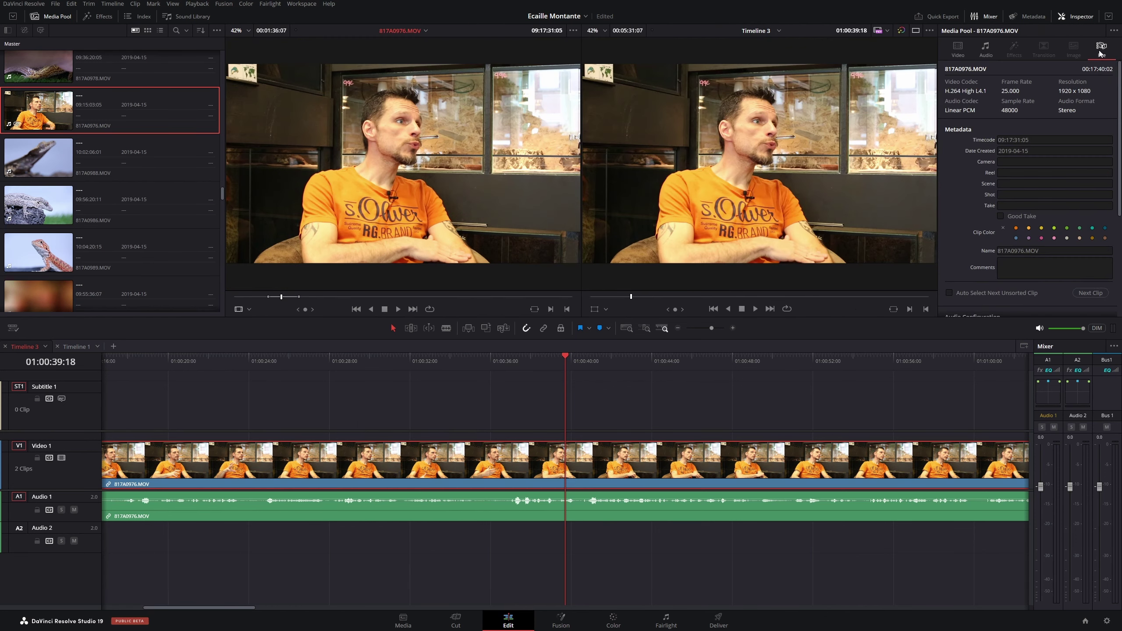
scroll(980, 198, "down", 2)
scroll(986, 190, "down", 2)
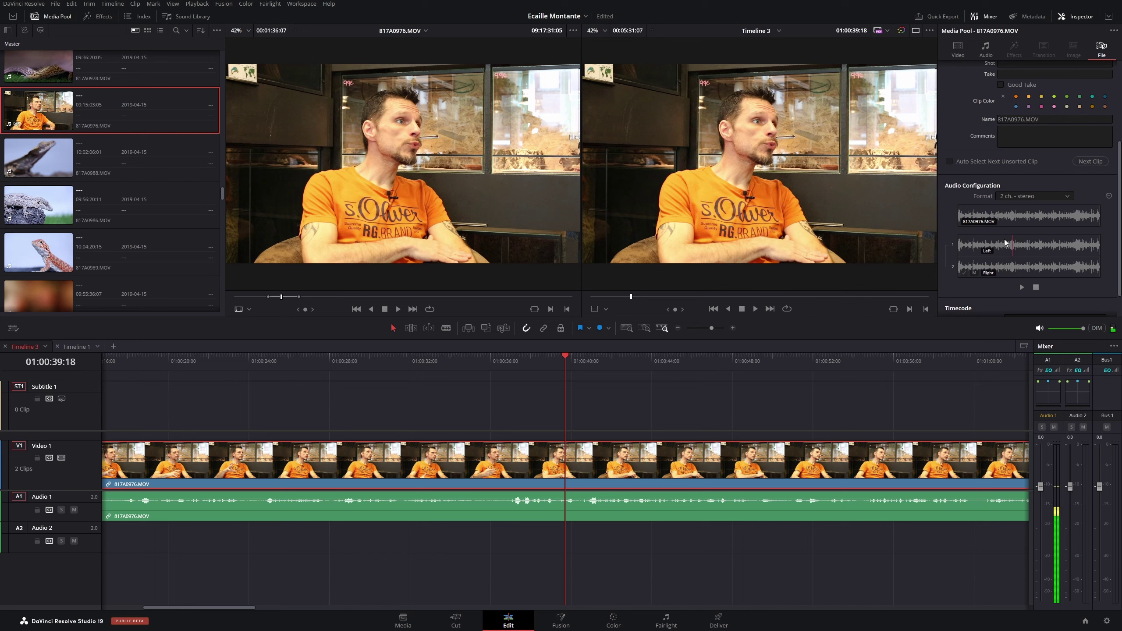
left_click(1061, 195)
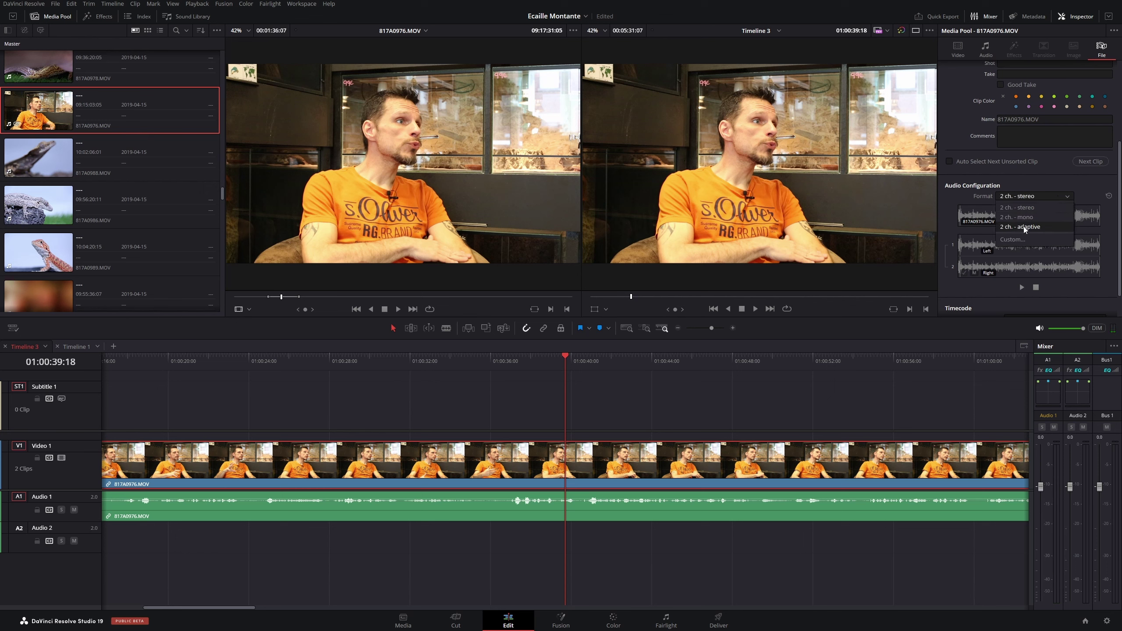
left_click(1019, 240)
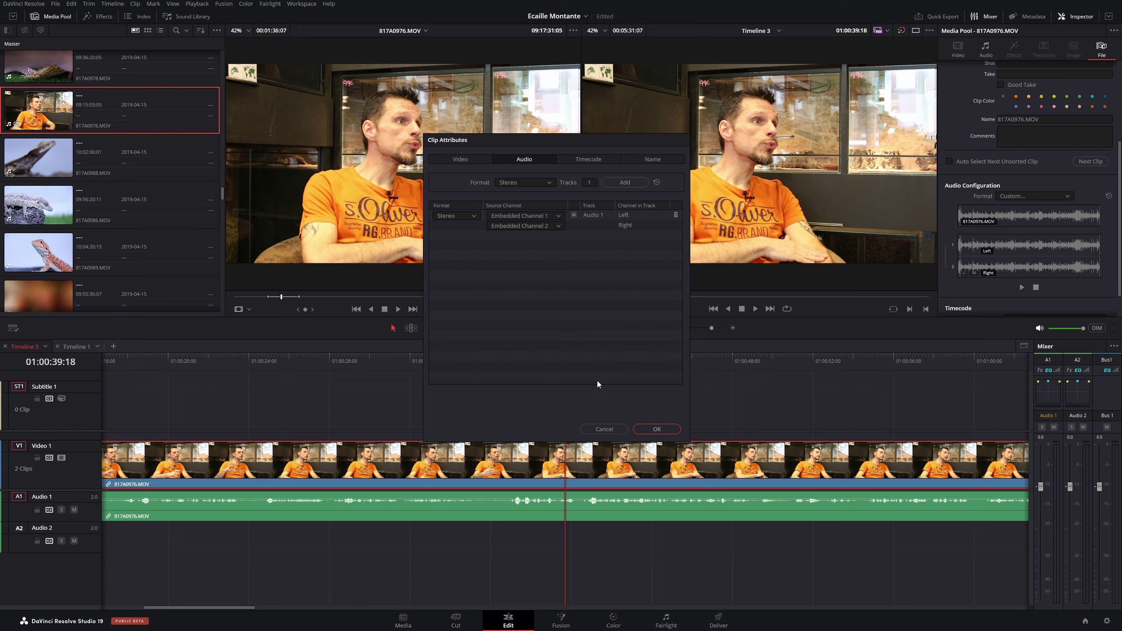
left_click(613, 429)
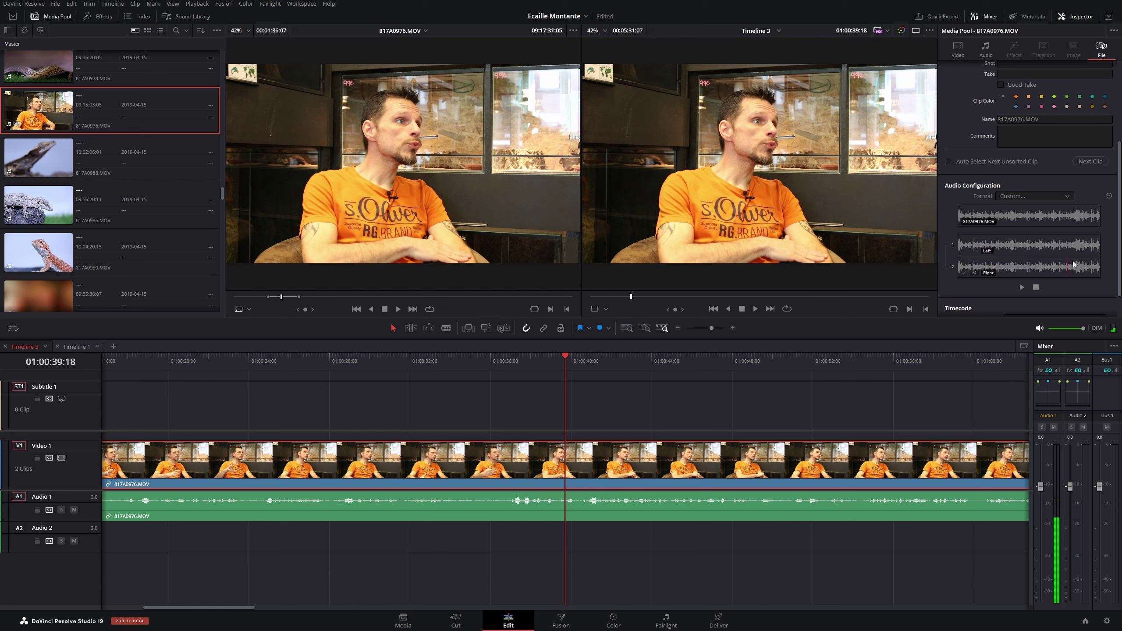
Hide the Inspector and roll the V1 cut ten frames later, then back again
left_click(1082, 18)
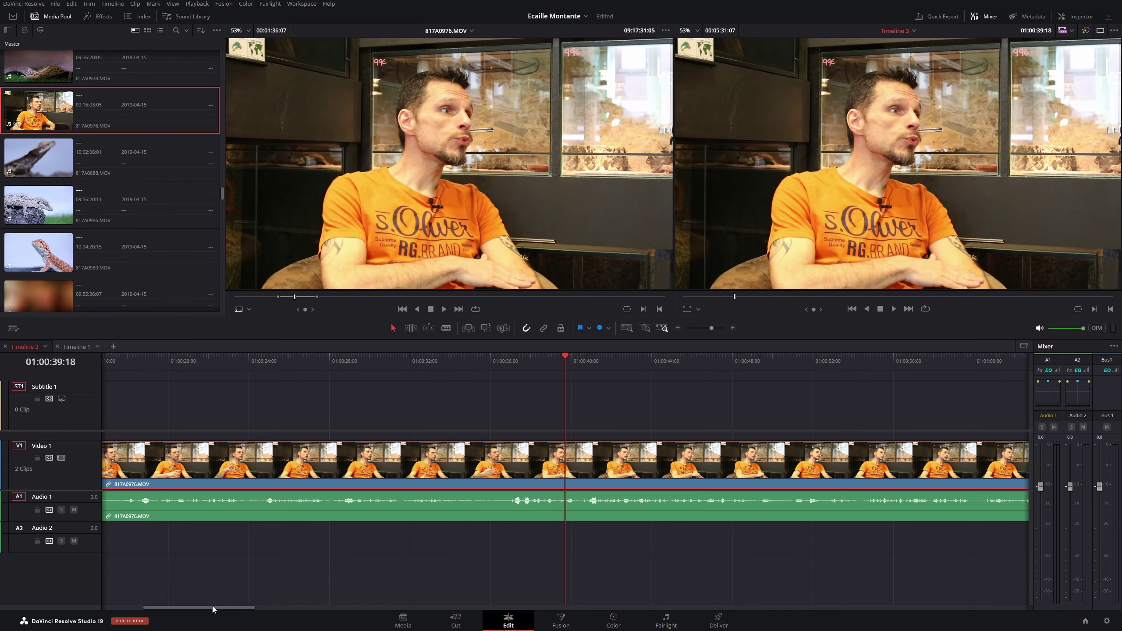
left_click_drag(210, 607, 363, 606)
left_click(529, 462)
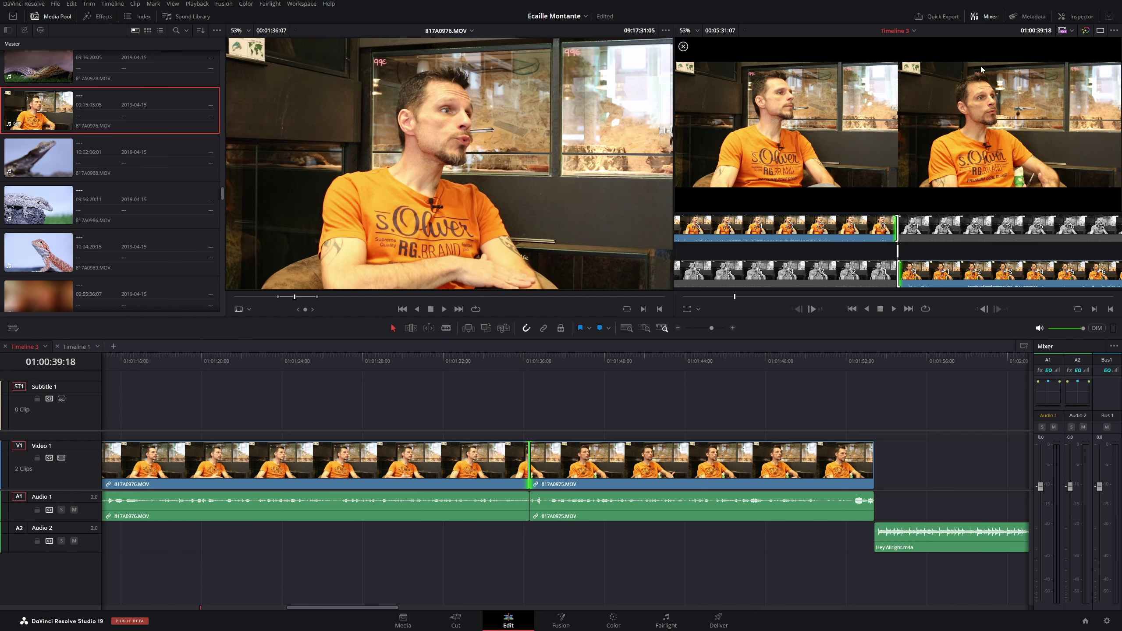
key("shift+period")
key("shift+period")
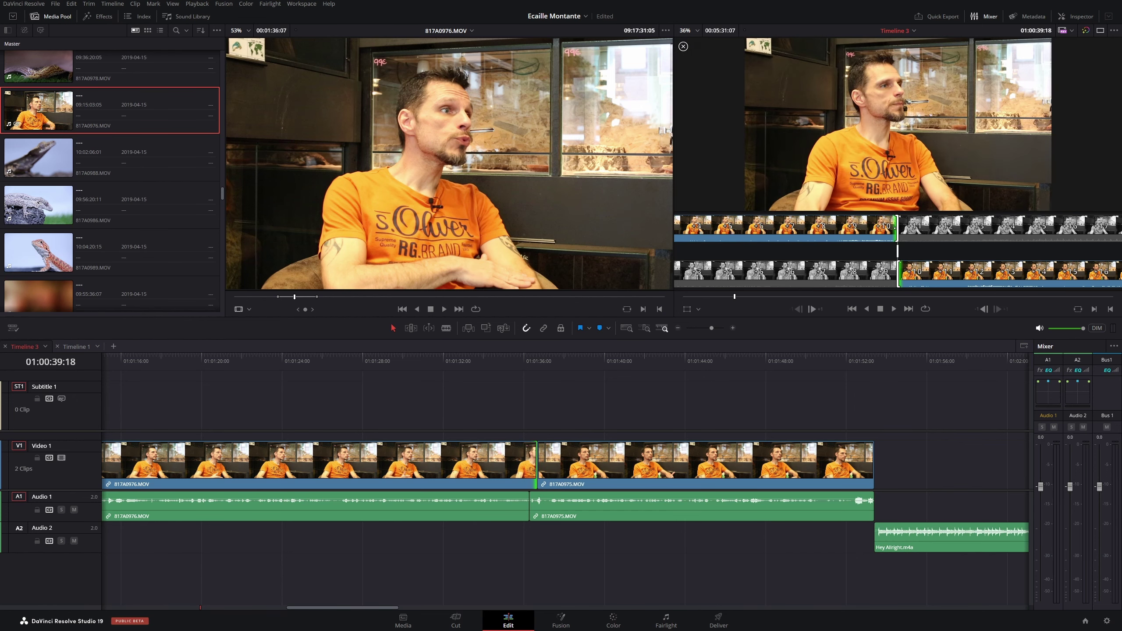
key("shift+comma")
key("shift+comma")
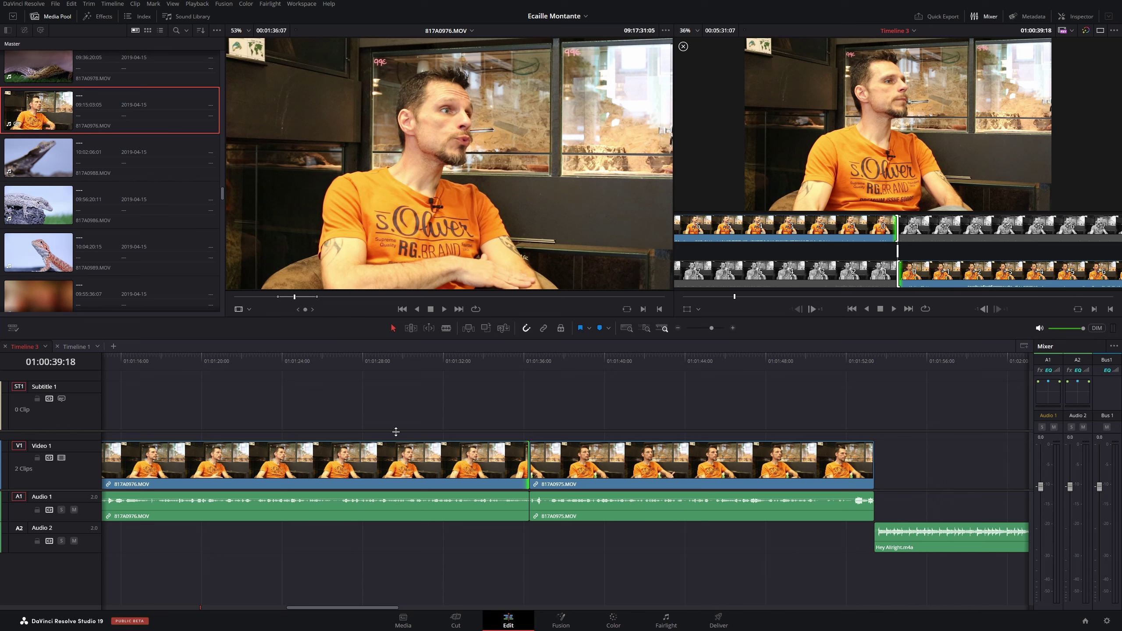
Leave the trim view and turn on Fixed Playhead in the timeline view options
left_click(683, 47)
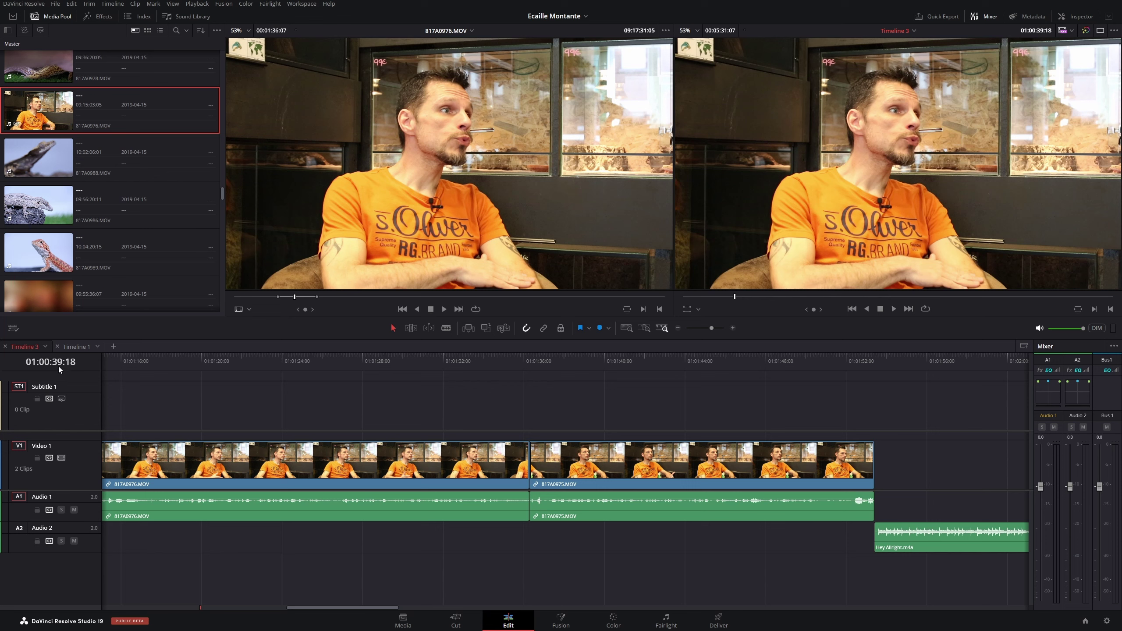
left_click(12, 327)
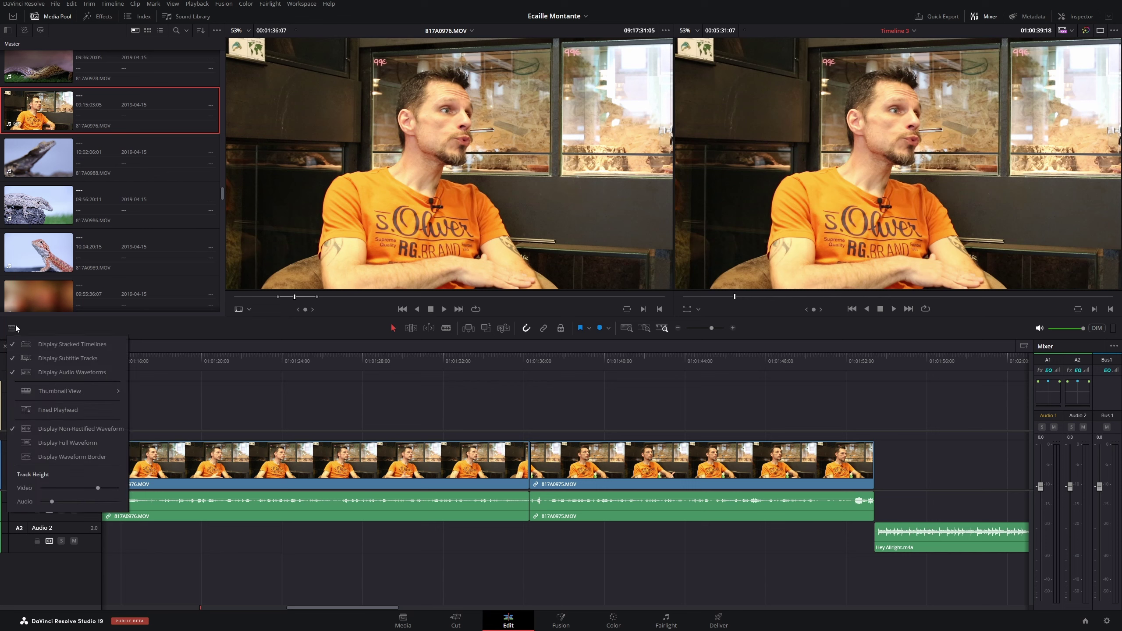
left_click(65, 409)
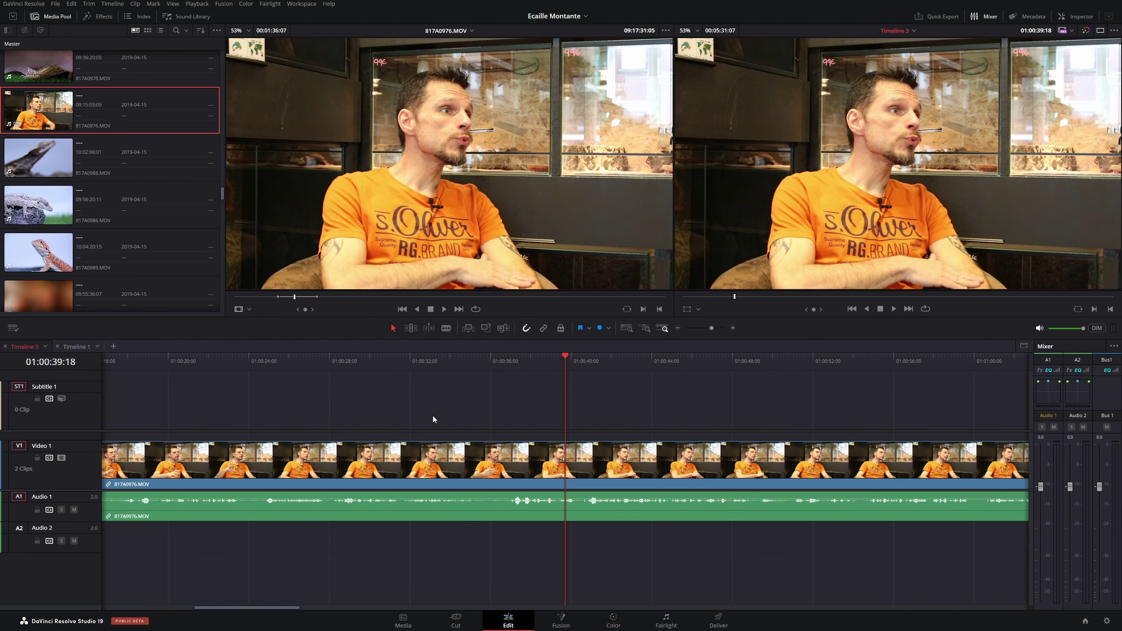
Play a stretch of the interview, then park the playhead at 01:00:36:02
key("space")
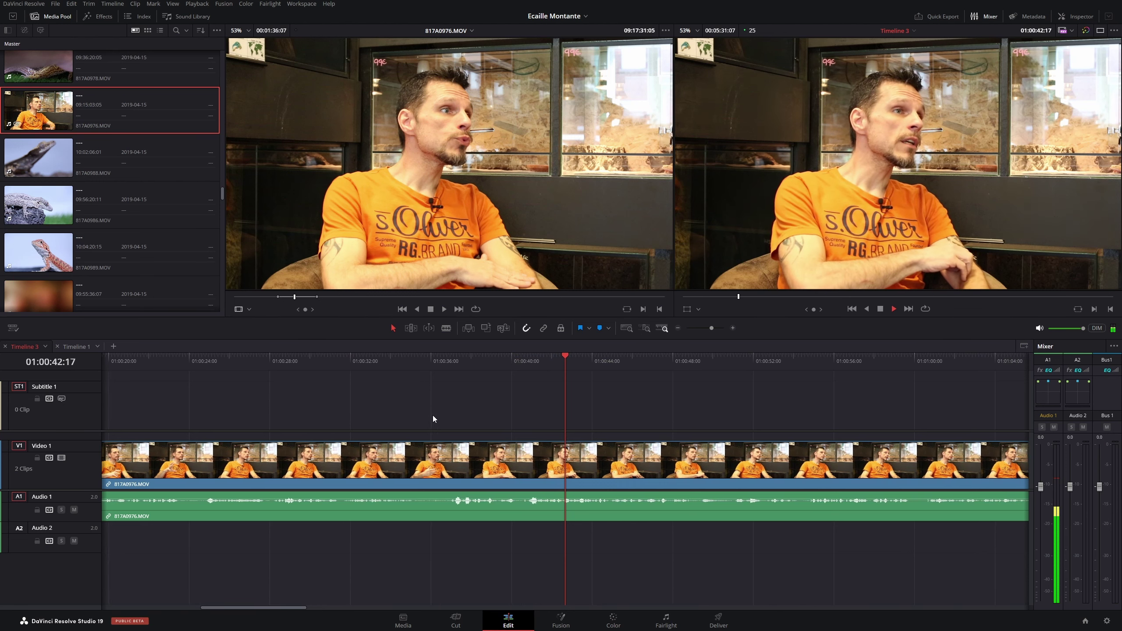
key("space")
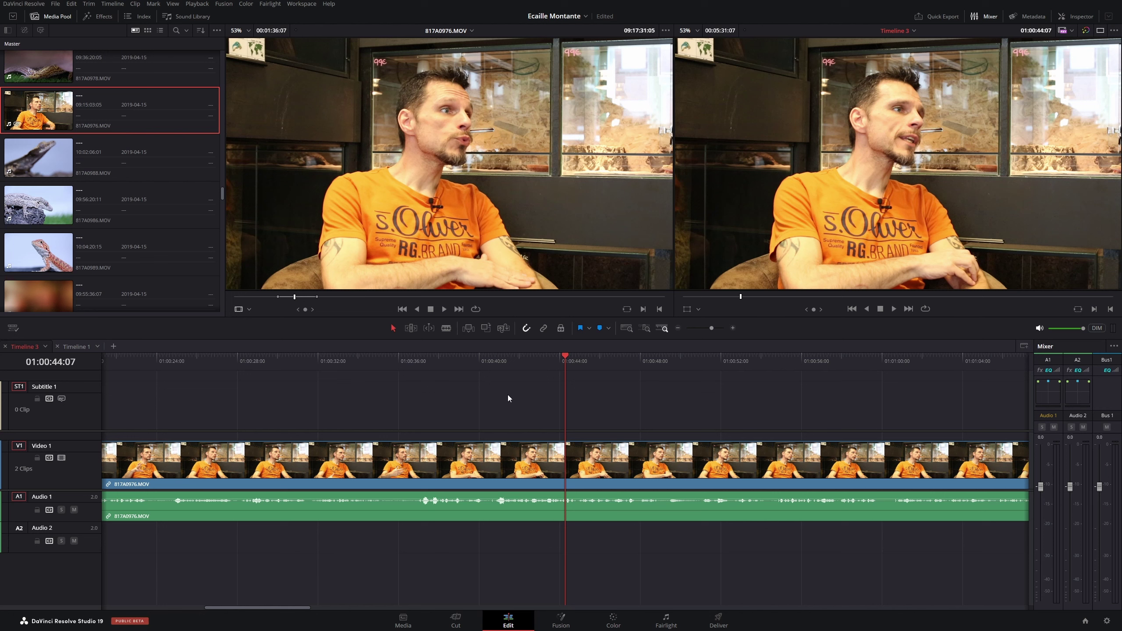
left_click(10, 330)
key("space")
key("space")
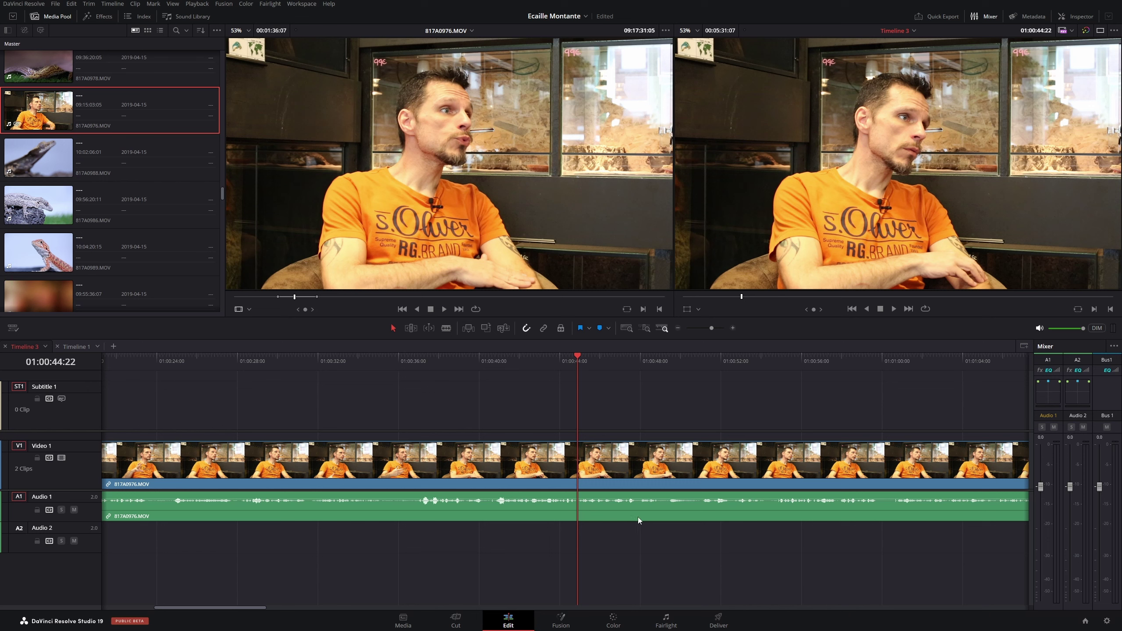
left_click(400, 359)
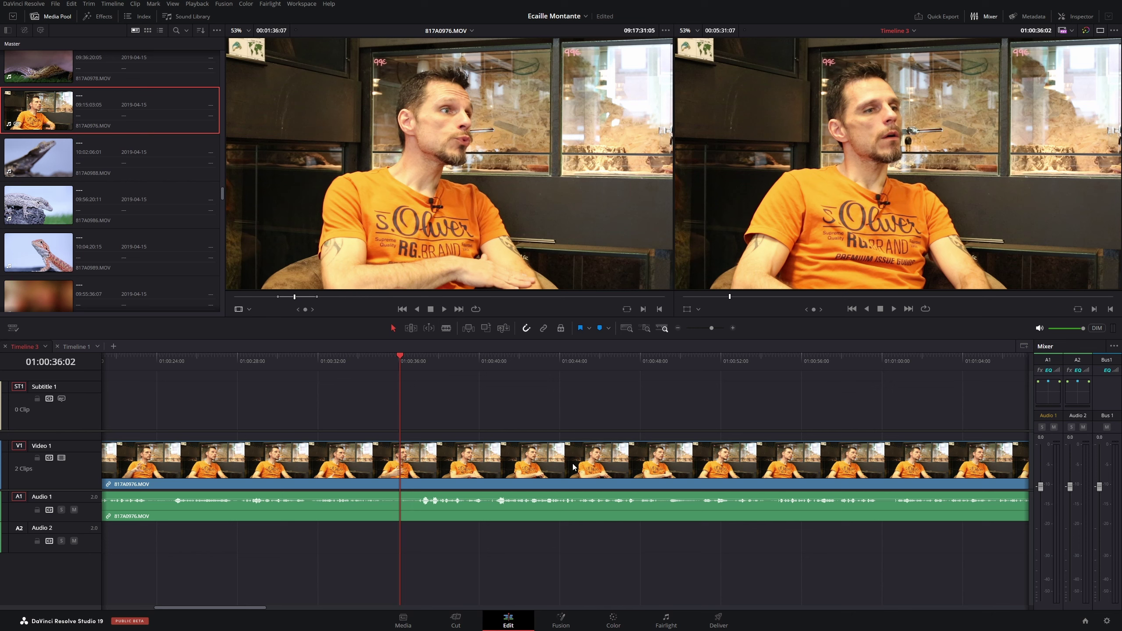
Run Audio Transcription > Transcribe on 817A0976.MOV from the Media Pool
right_click(49, 110)
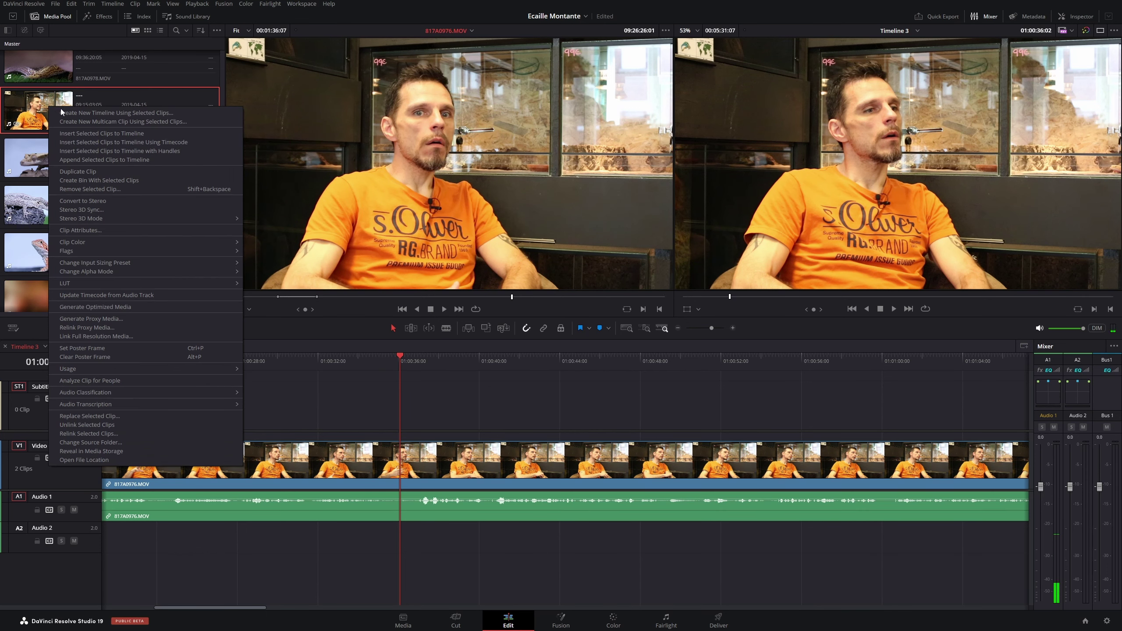
mouse_move(130, 406)
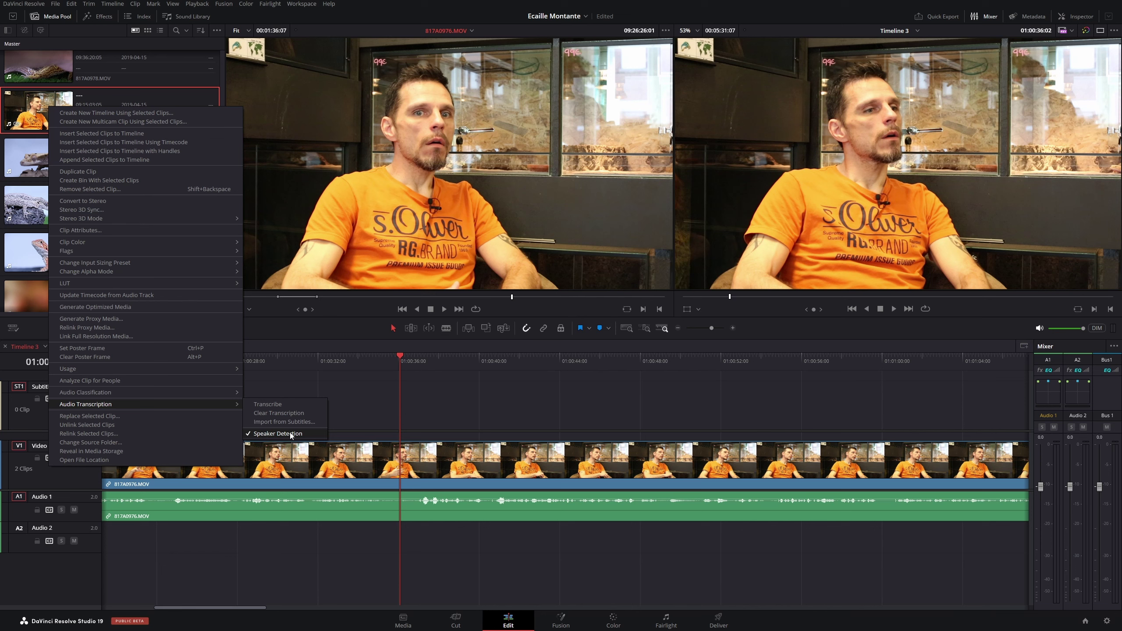
left_click(283, 404)
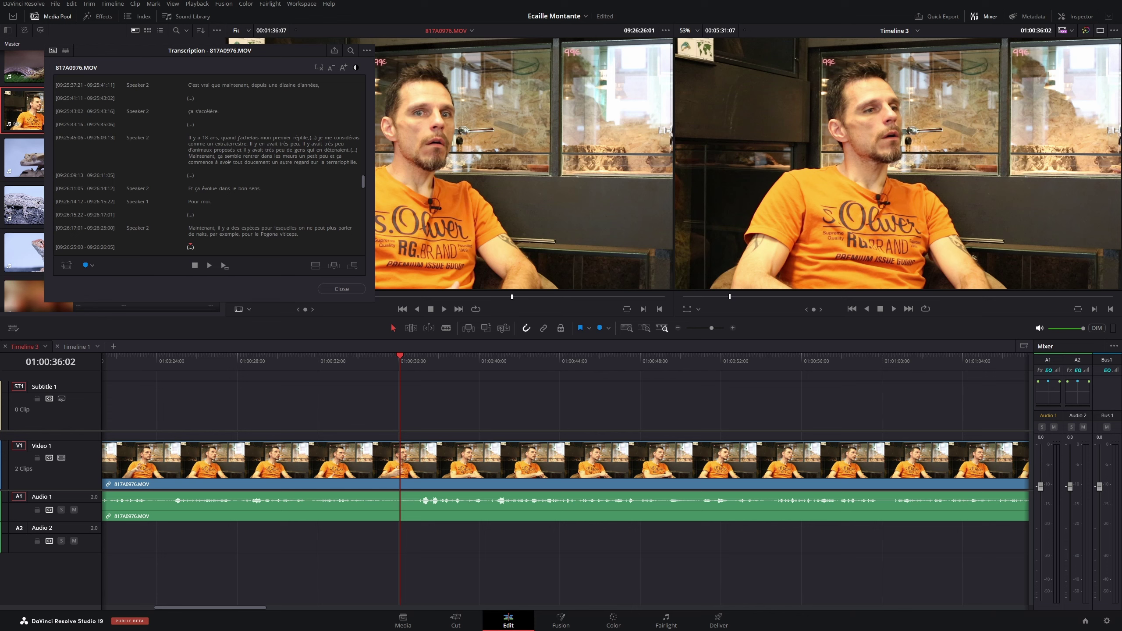
Scroll through 817A0976.MOV's speaker-labelled French transcript lines from about 09:18 to 09:26
scroll(254, 200, "up", 2)
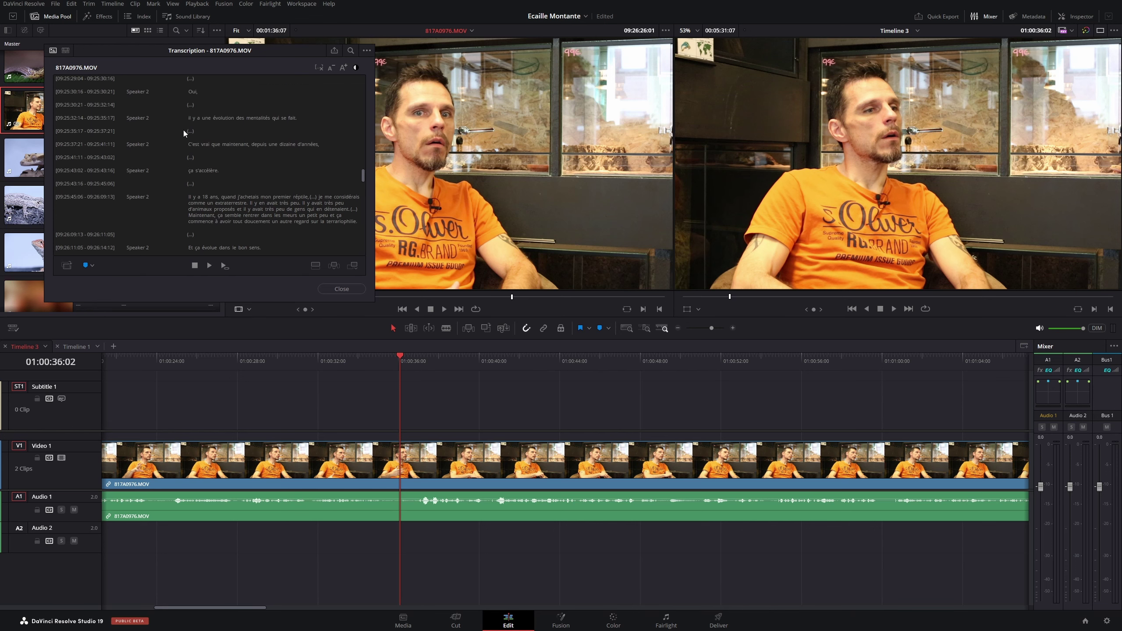
scroll(257, 221, "up", 2)
scroll(257, 231, "up", 2)
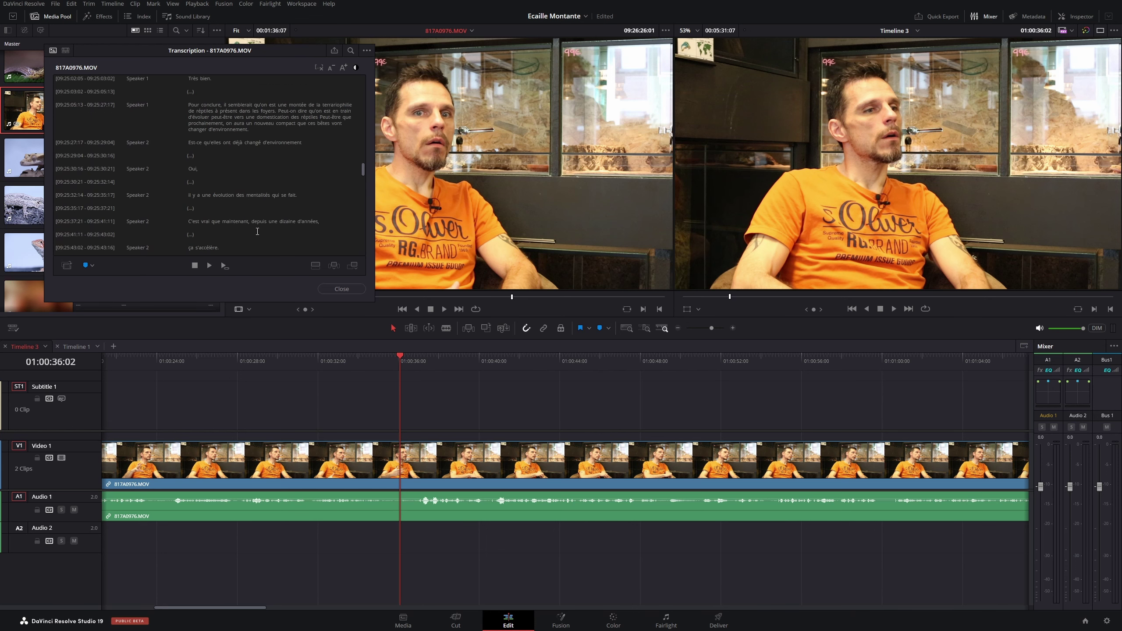
scroll(257, 231, "up", 2)
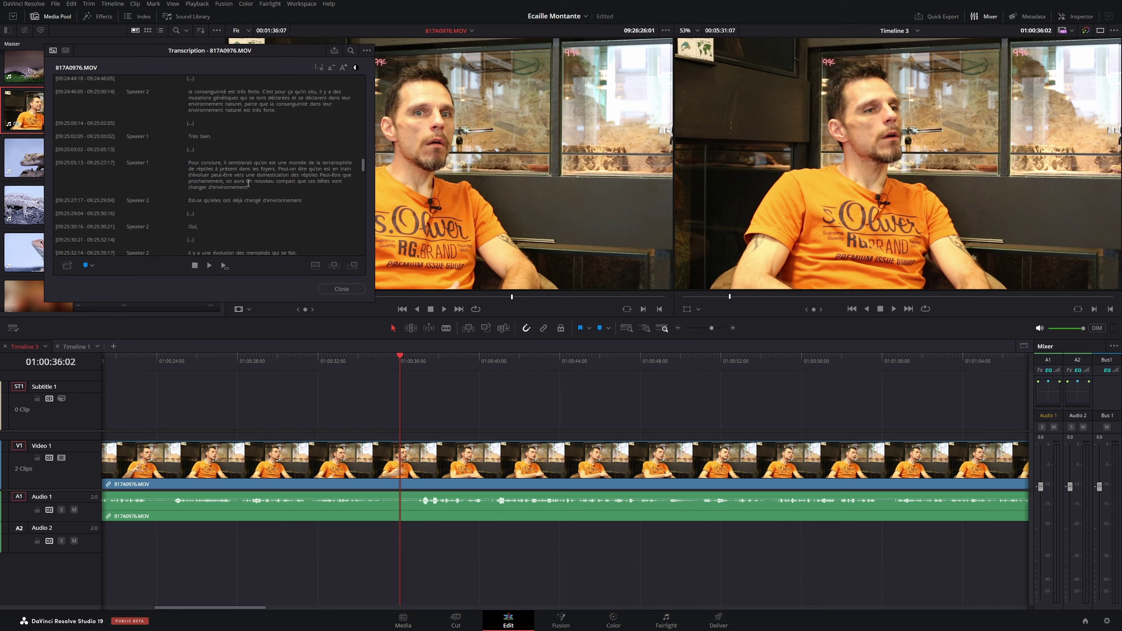
scroll(254, 184, "down", 1)
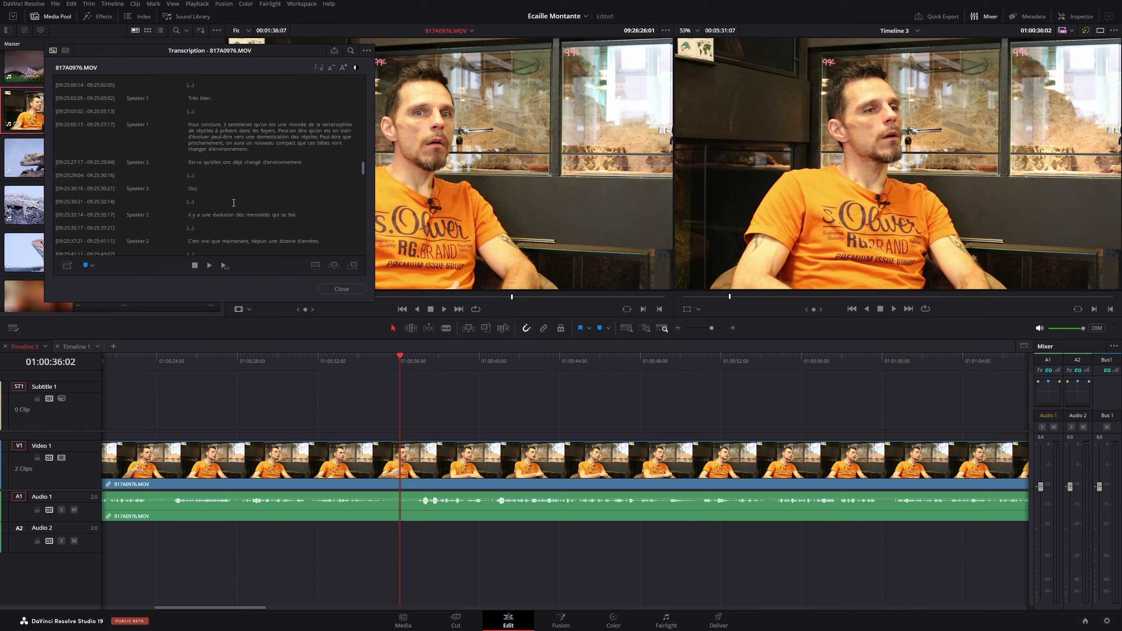
scroll(229, 226, "up", 3)
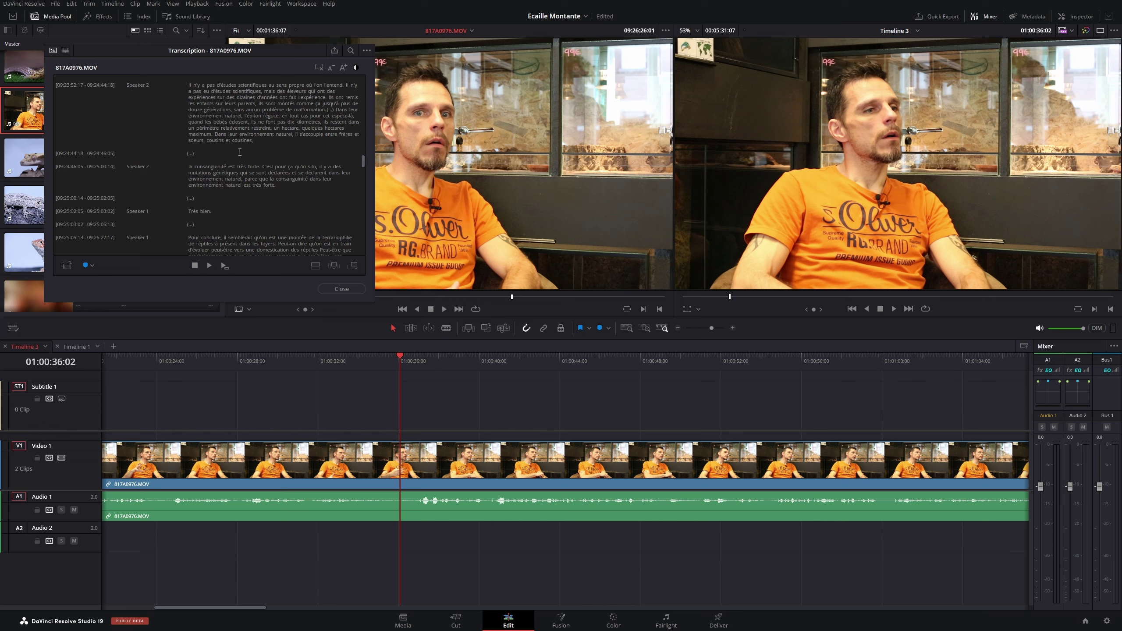
scroll(211, 143, "down", 3)
scroll(221, 154, "down", 2)
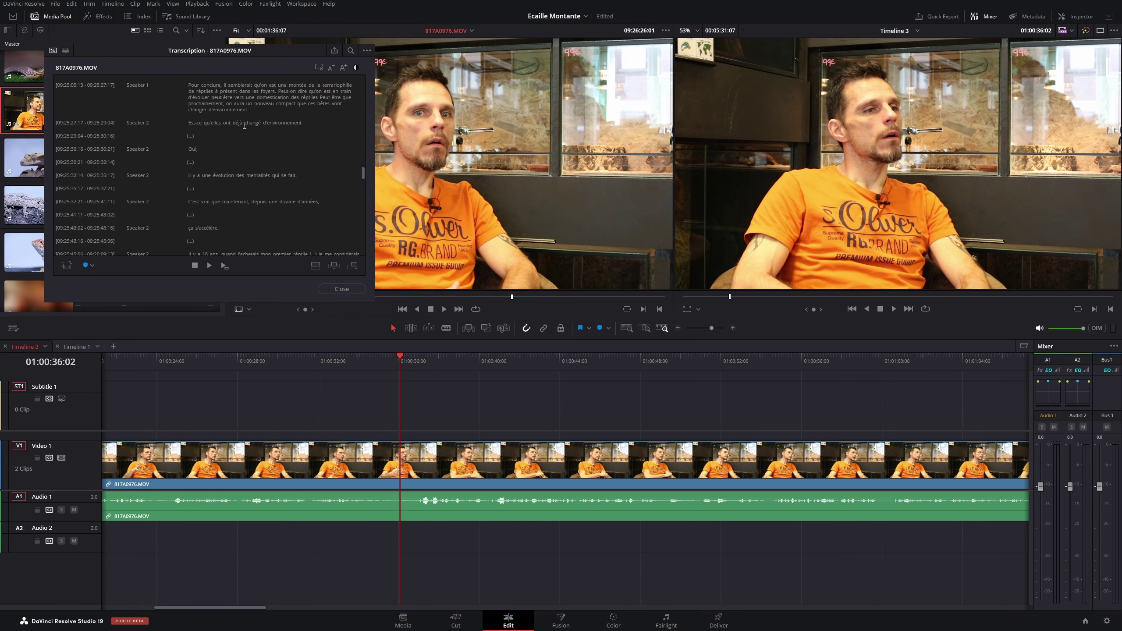
scroll(234, 172, "down", 2)
scroll(247, 186, "down", 2)
scroll(264, 202, "down", 2)
scroll(263, 202, "up", 2)
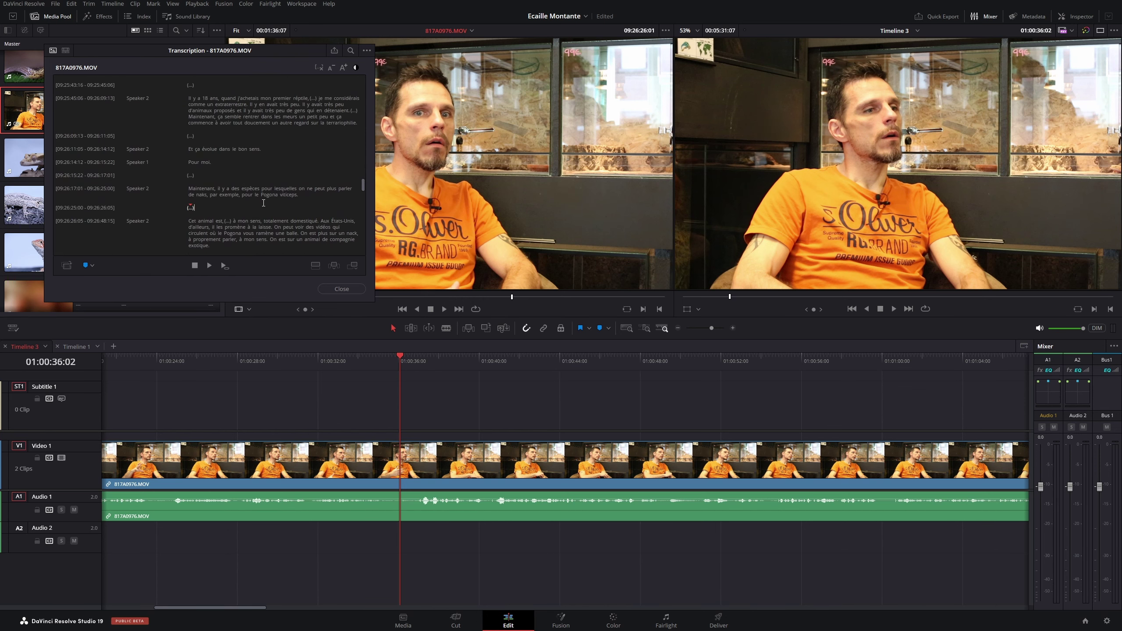
scroll(263, 203, "up", 2)
scroll(263, 204, "up", 1)
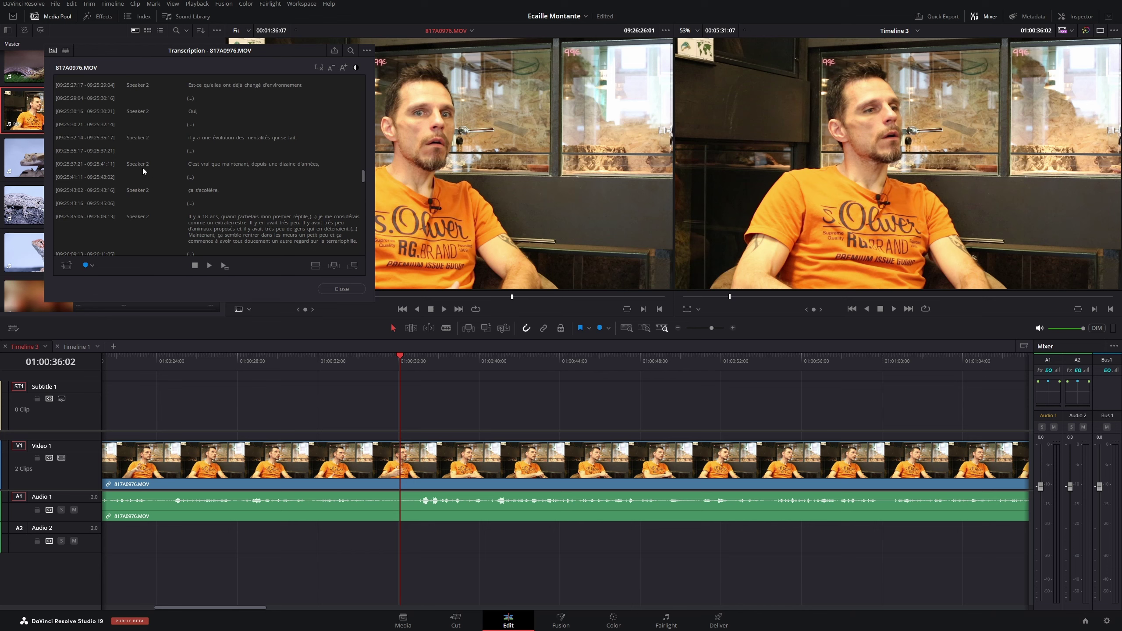
scroll(142, 167, "up", 1)
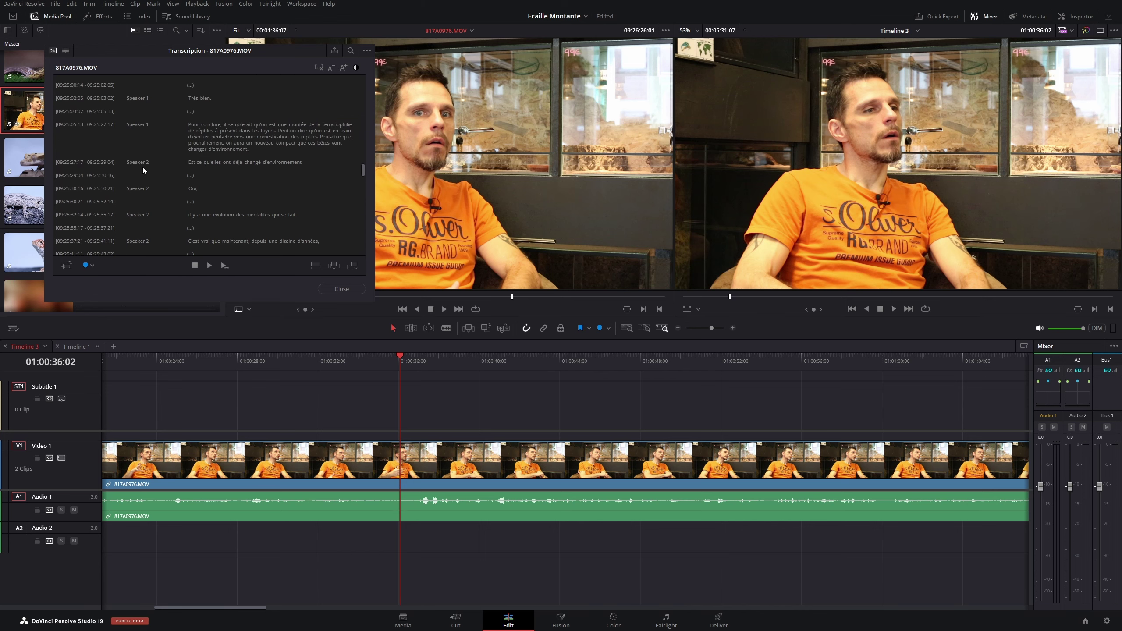
scroll(143, 166, "down", 2)
scroll(267, 149, "up", 2)
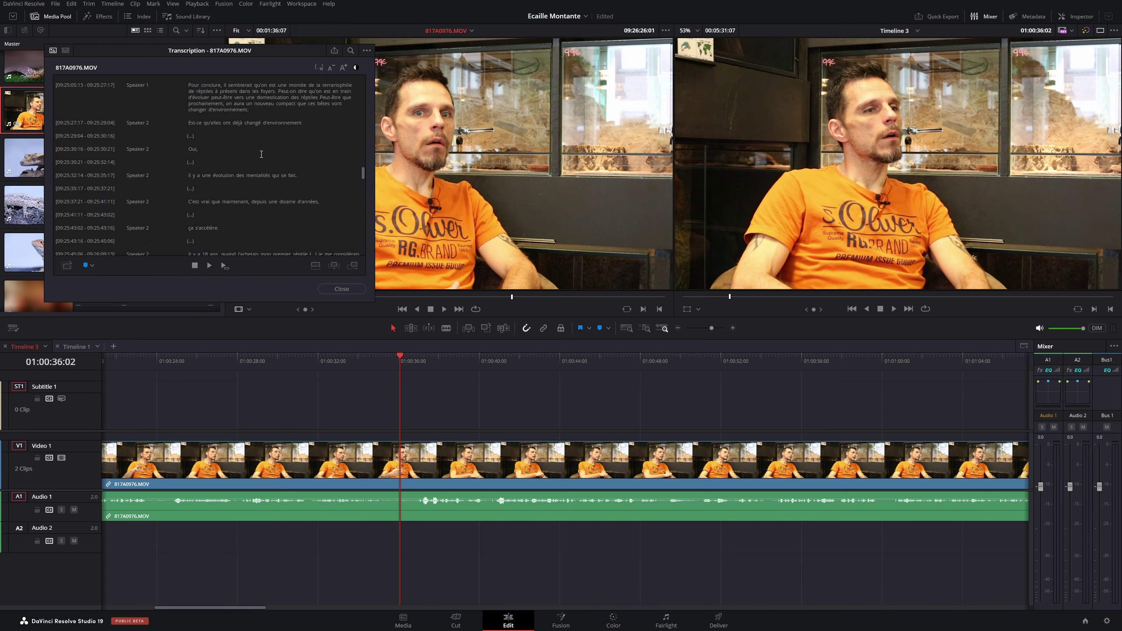
scroll(265, 154, "up", 2)
scroll(264, 158, "up", 2)
scroll(262, 162, "up", 2)
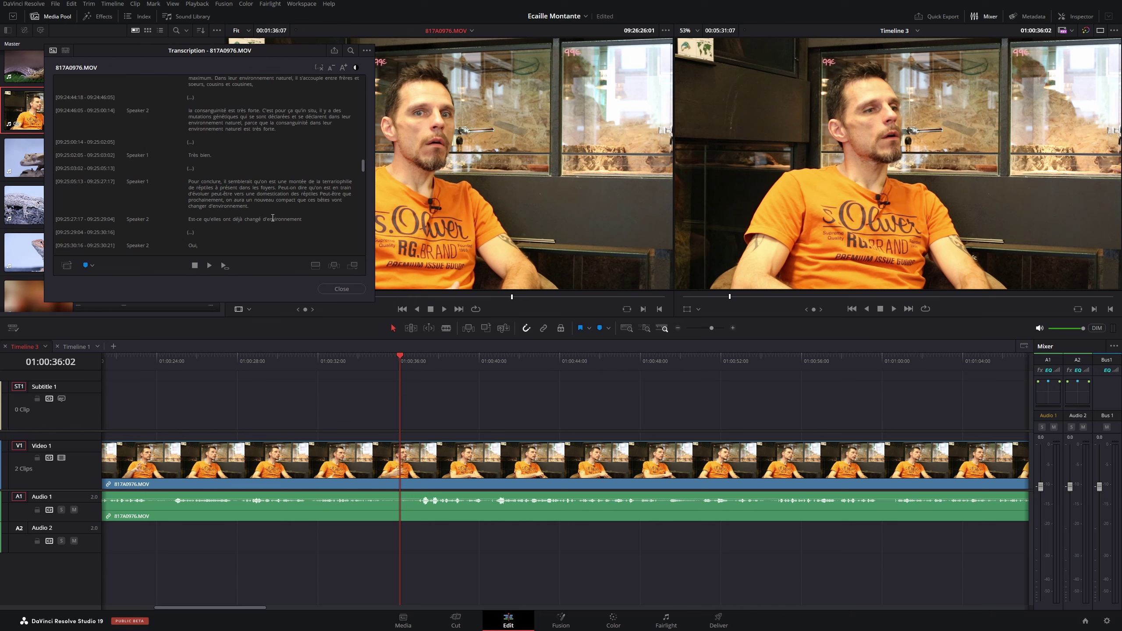
scroll(268, 208, "up", 3)
scroll(259, 190, "up", 3)
scroll(248, 172, "up", 3)
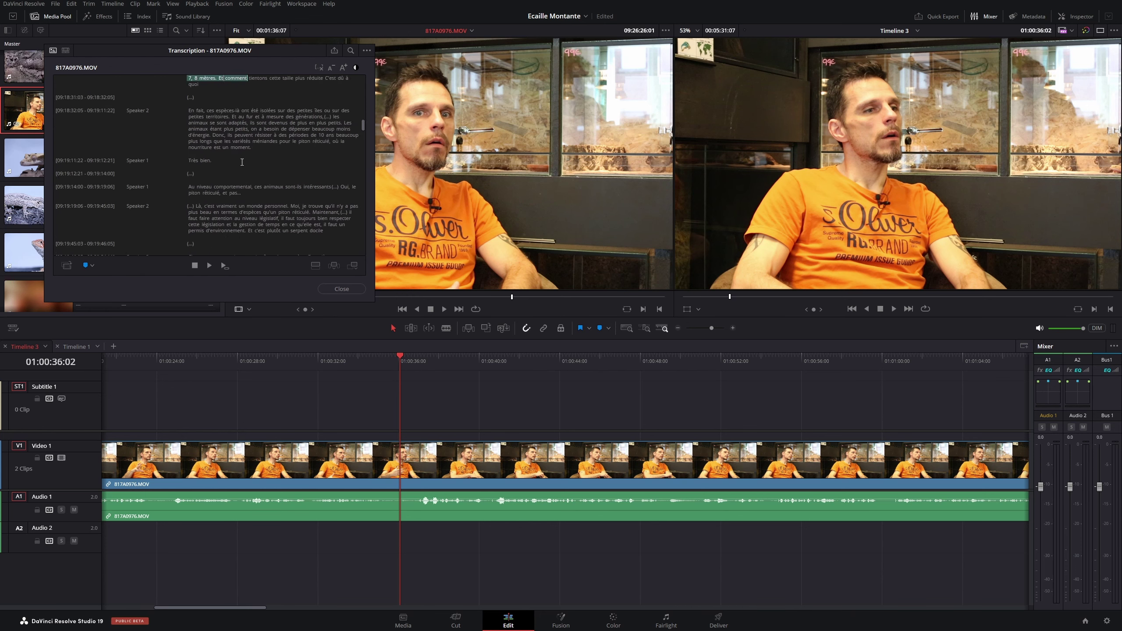
Switch the transcript to Timeline 3 view and scroll through its lines
left_click(65, 51)
scroll(245, 140, "down", 2)
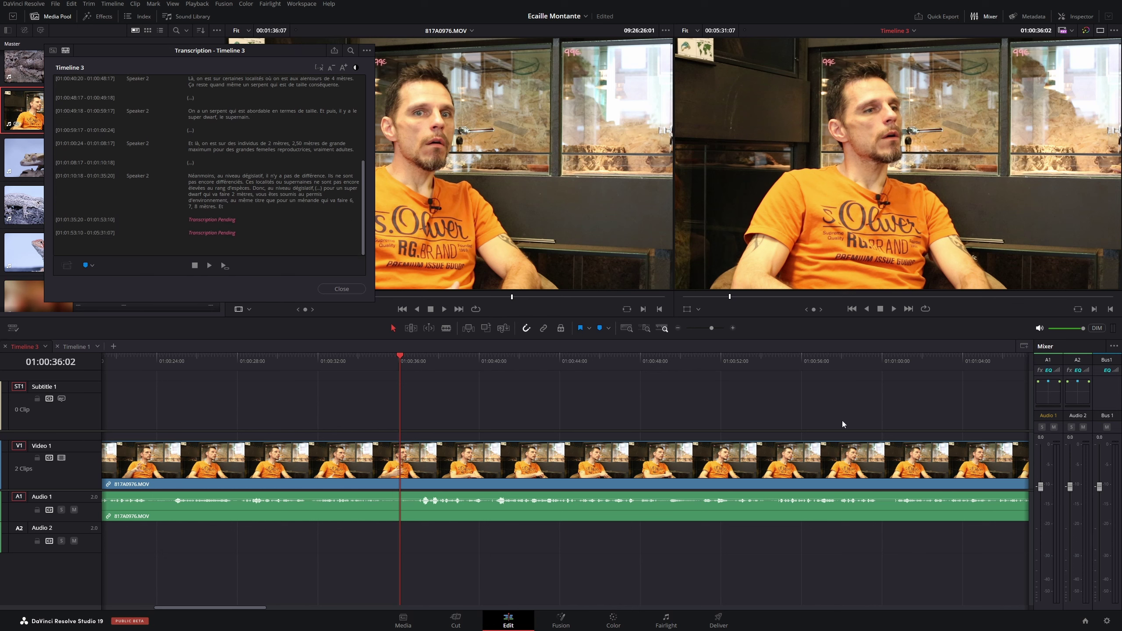
scroll(241, 252, "up", 5)
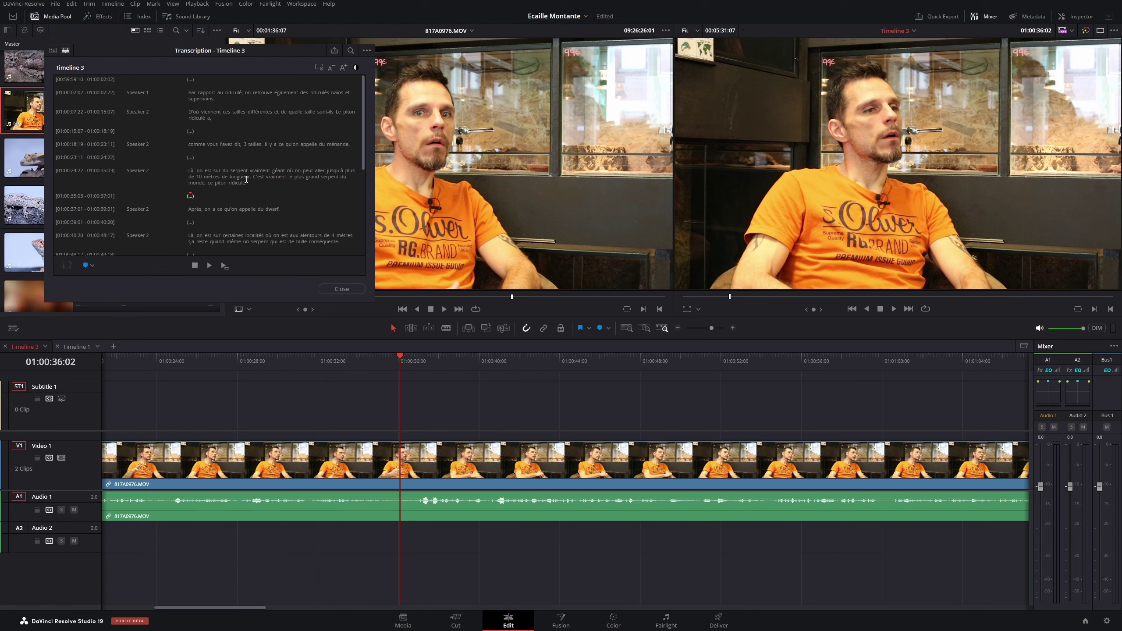
scroll(230, 110, "down", 4)
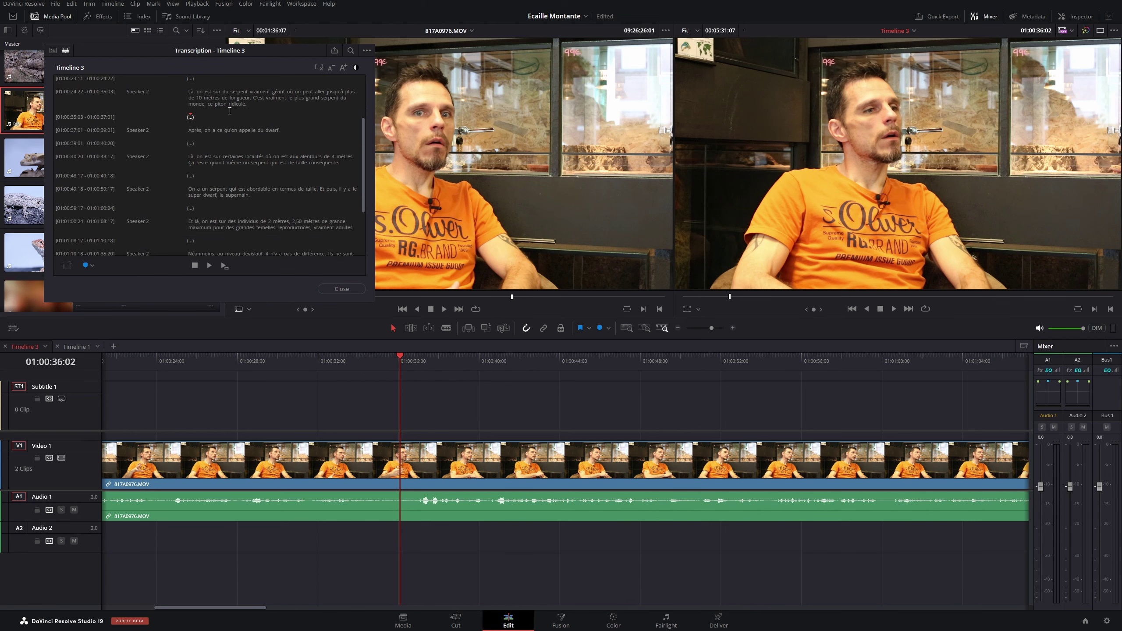
scroll(126, 154, "up", 2)
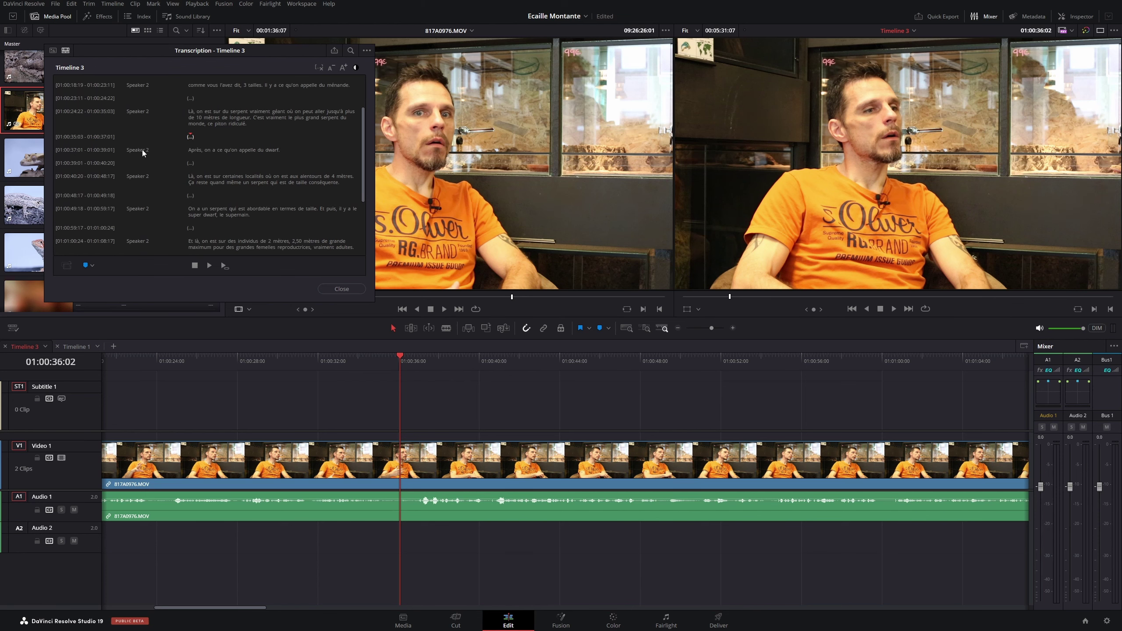
Rename Speaker 2 to the interviewee's name and mark the silent pause at 01:00:15:07
double_click(143, 151)
type("Steve")
key("Return")
scroll(156, 174, "down", 4)
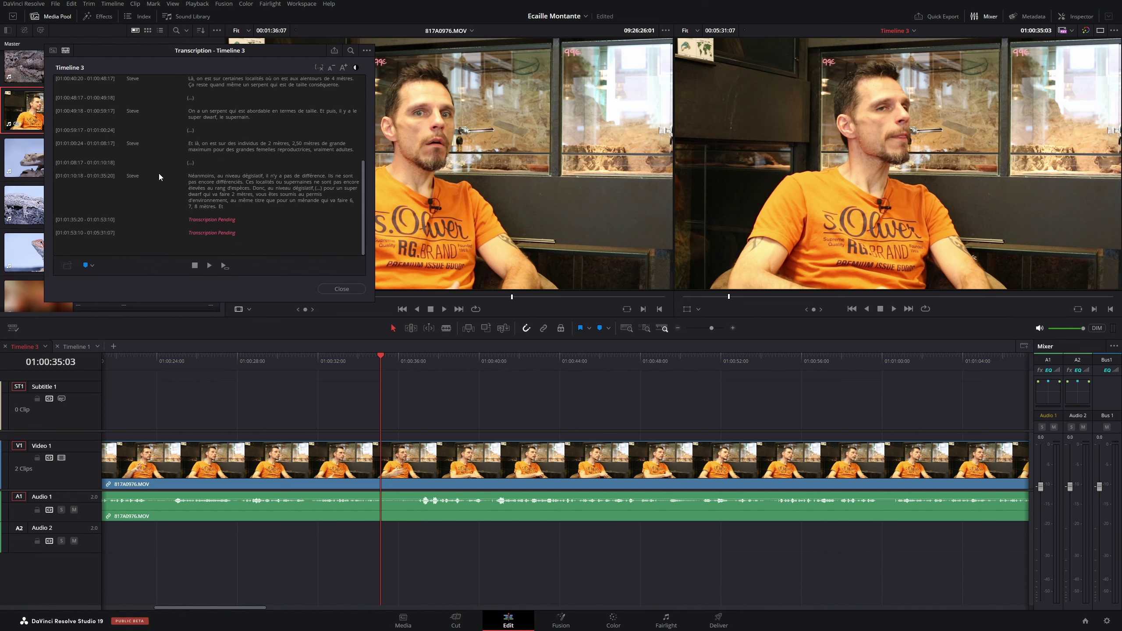
scroll(159, 174, "up", 5)
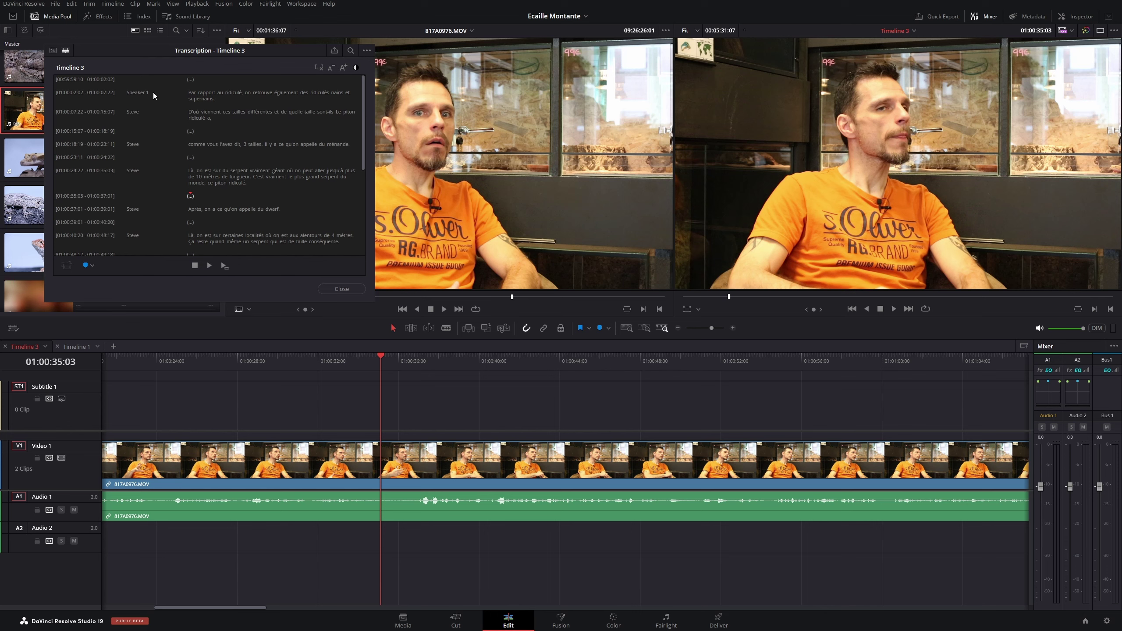
scroll(259, 191, "down", 1)
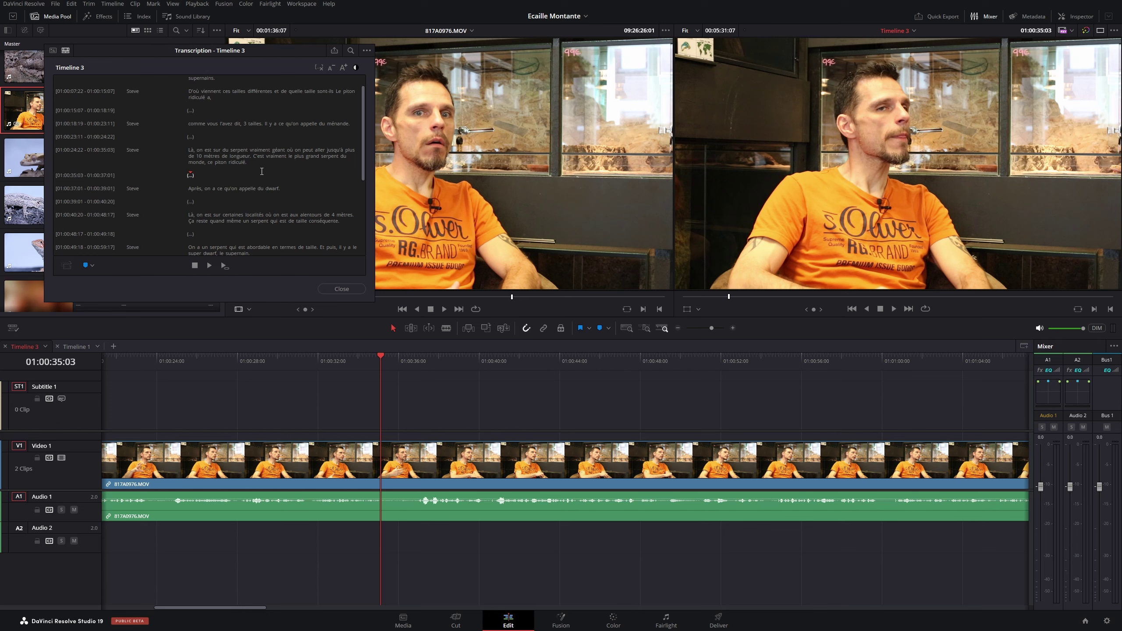
scroll(262, 171, "down", 5)
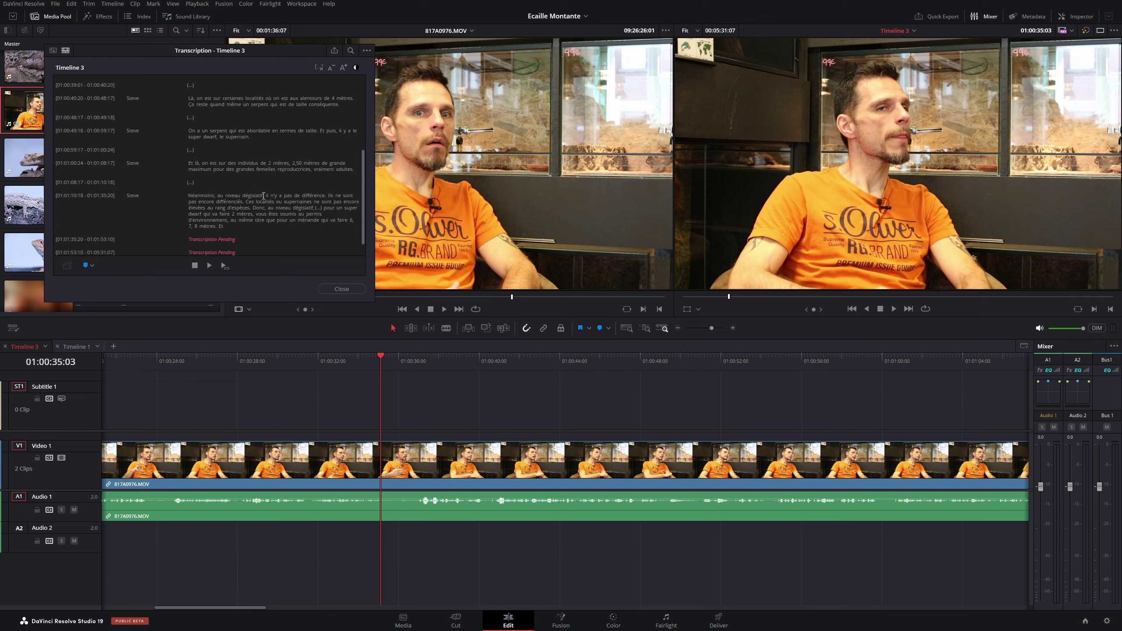
scroll(293, 226, "up", 6)
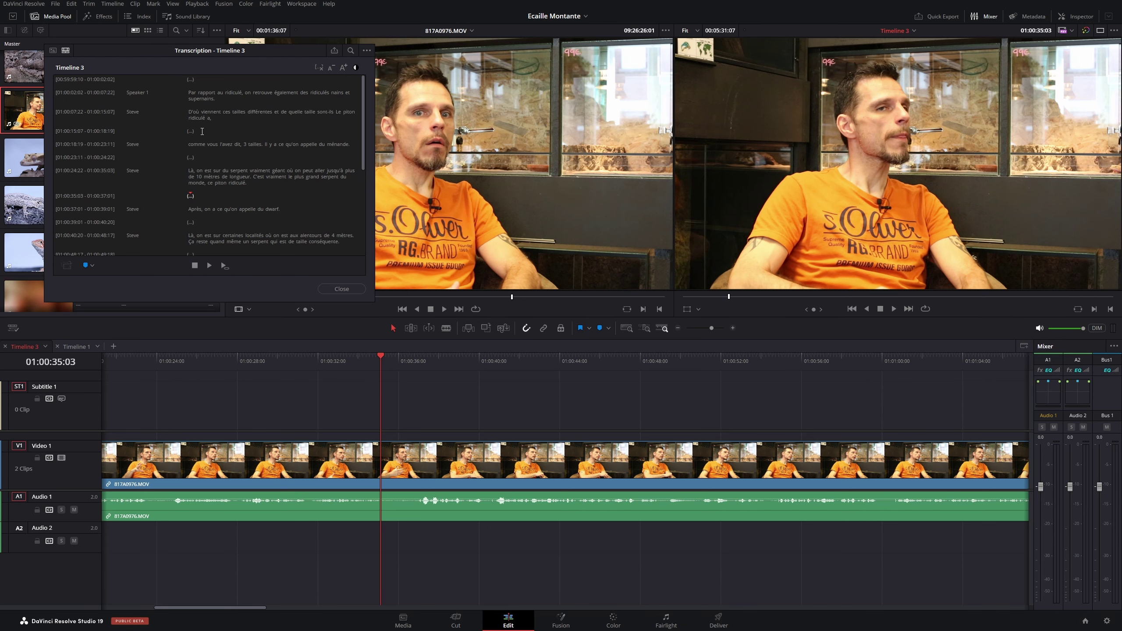
left_click_drag(195, 131, 185, 132)
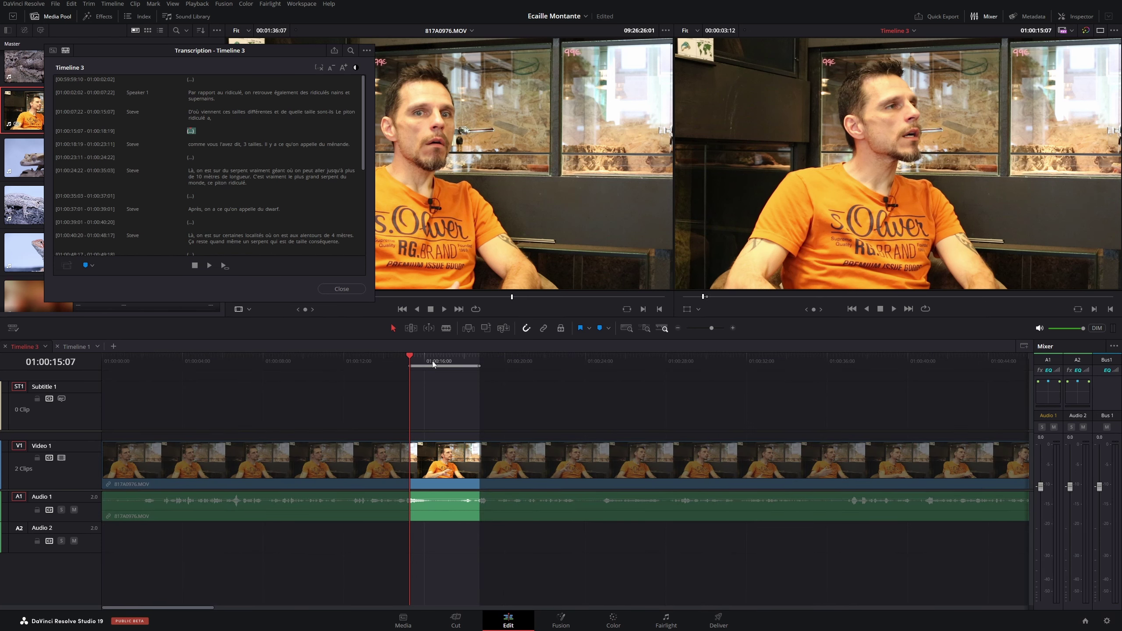
Delete the 01:00:15:07 pause and close the gaps in video and audio
key("BackSpace")
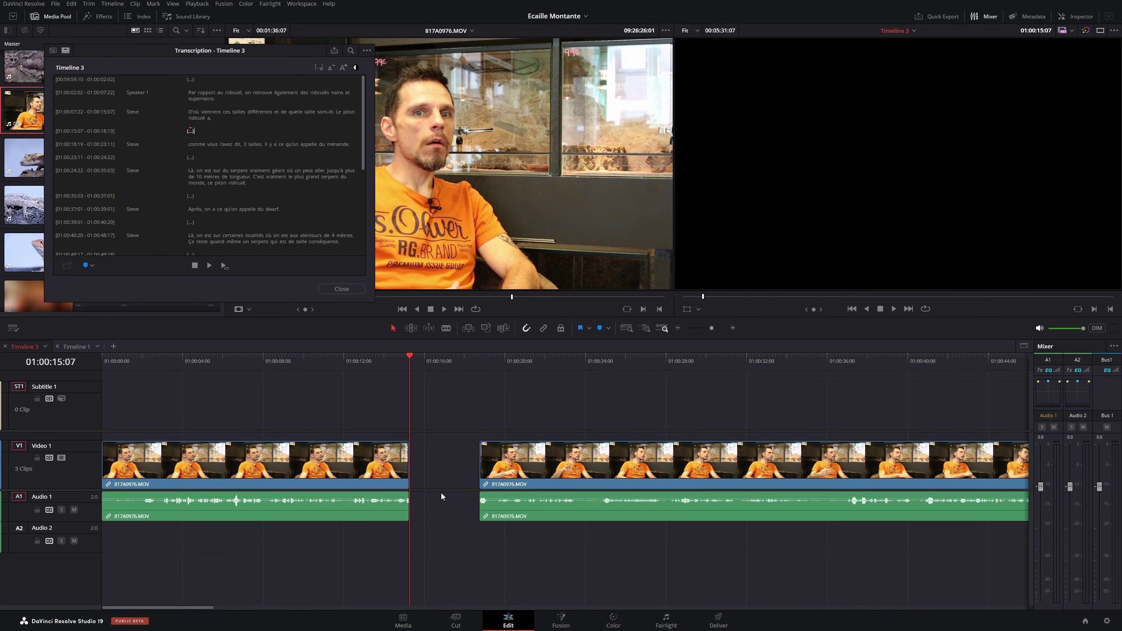
key("BackSpace")
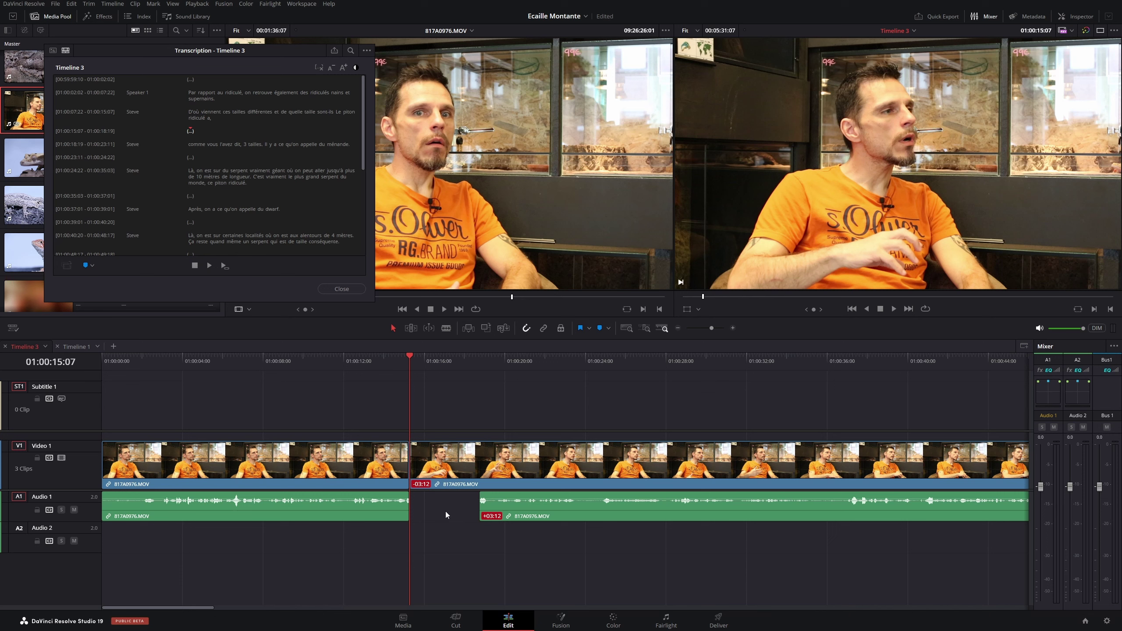
left_click(446, 512)
key("BackSpace")
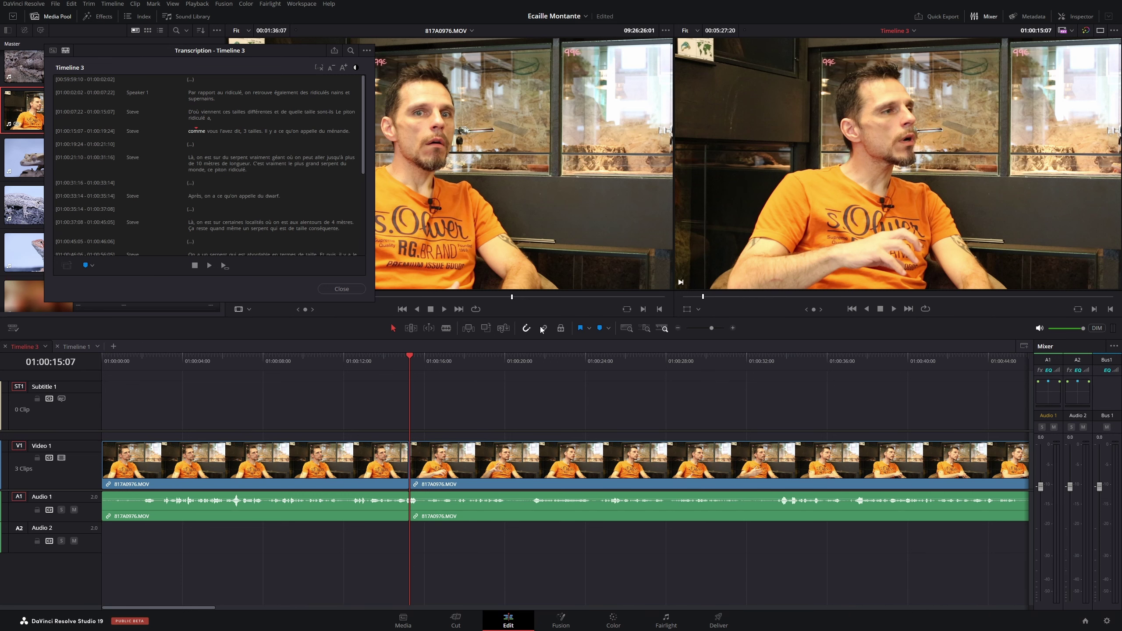
Enable Linked Selection and Trim Edit Mode, then ripple-delete the 01:00:19:24–01:00:31:16 passage
left_click(543, 328)
left_click(411, 329)
scroll(271, 186, "down", 1)
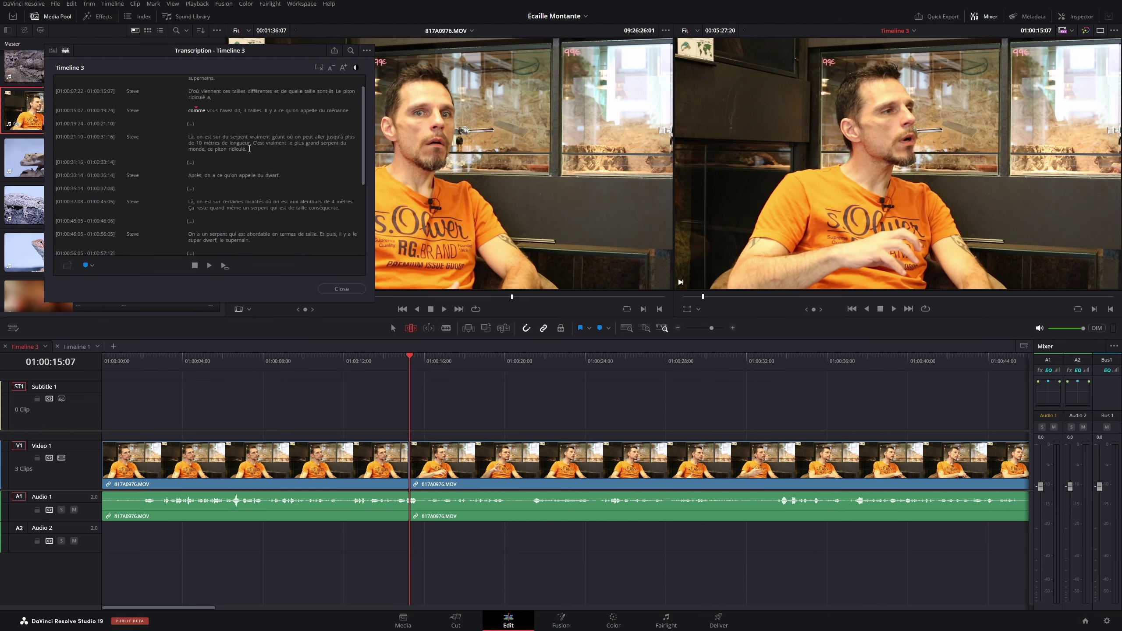
left_click_drag(217, 165, 176, 129)
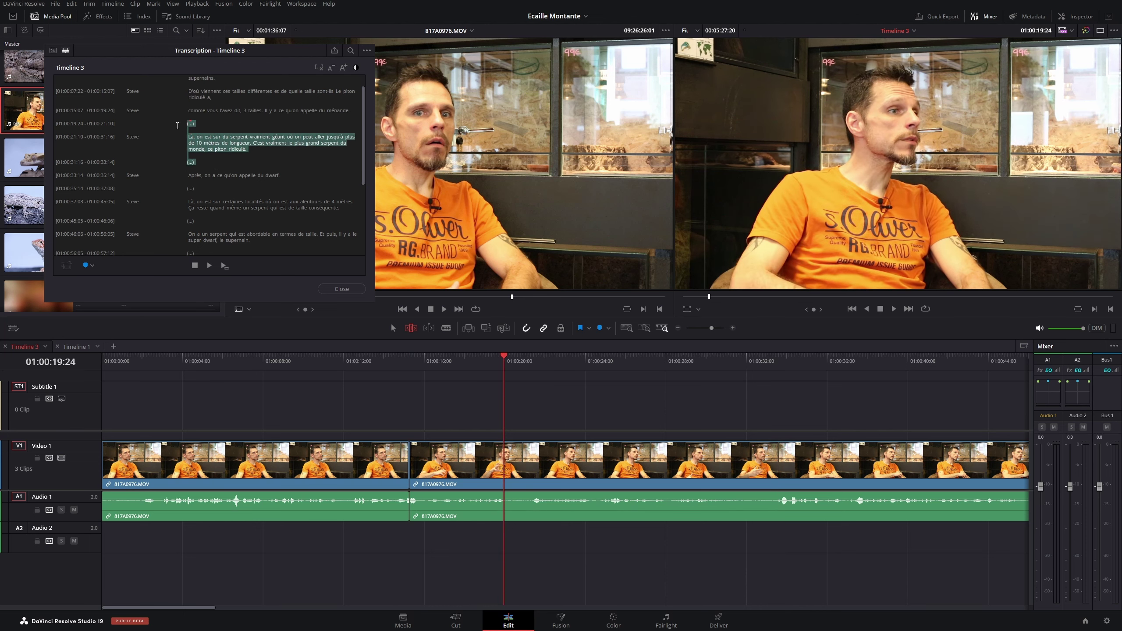
key("Delete")
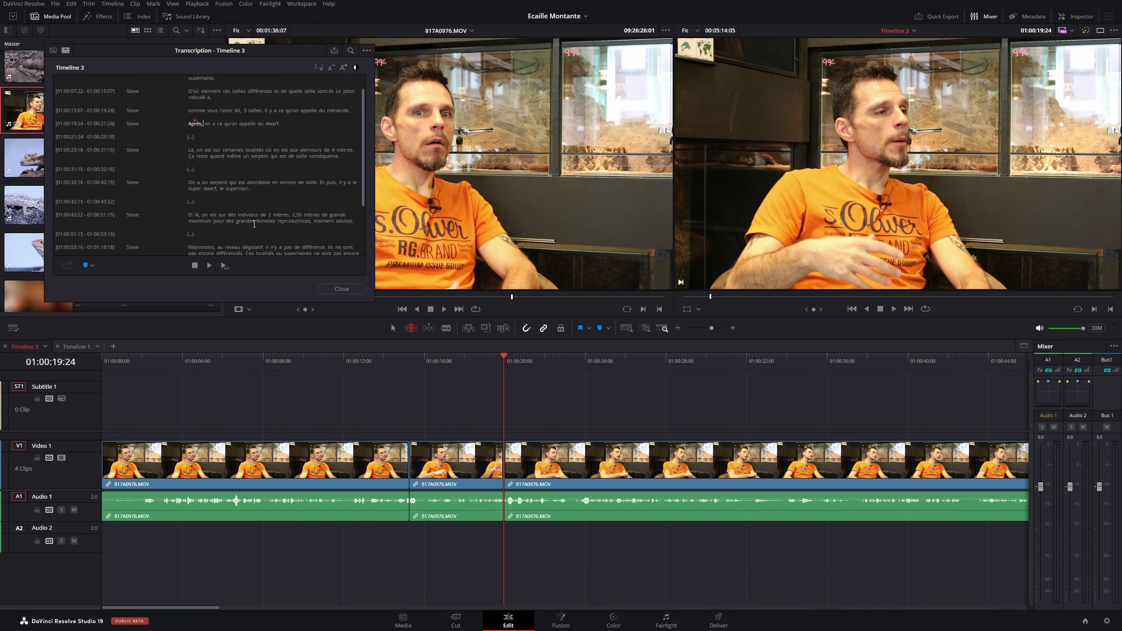
scroll(253, 224, "up", 1)
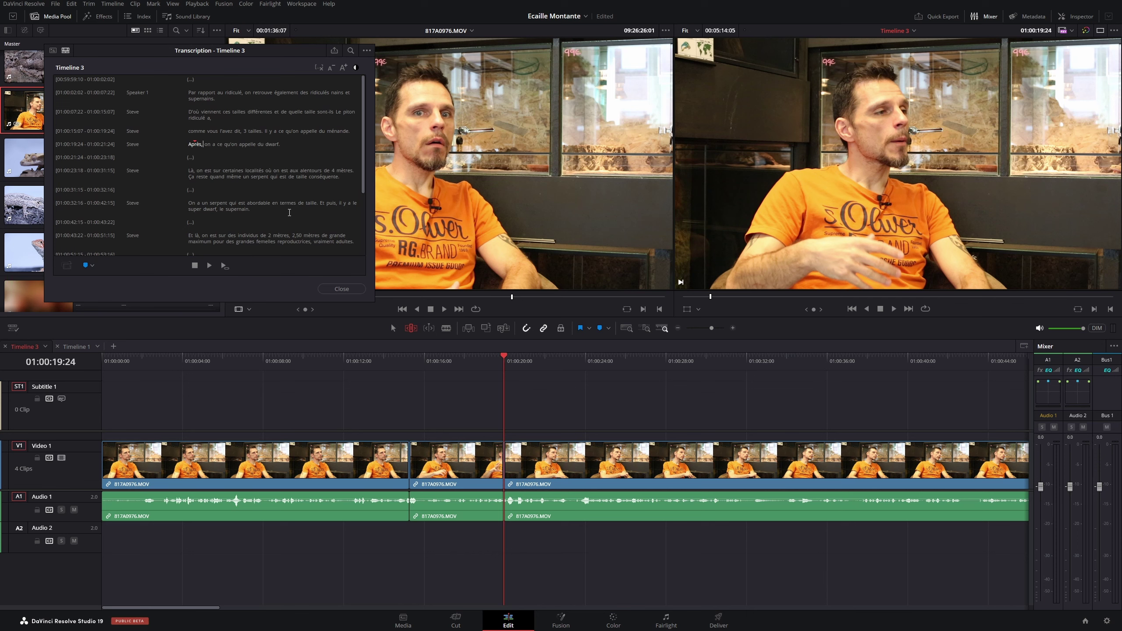
scroll(283, 204, "down", 2)
scroll(276, 218, "up", 2)
scroll(310, 142, "down", 2)
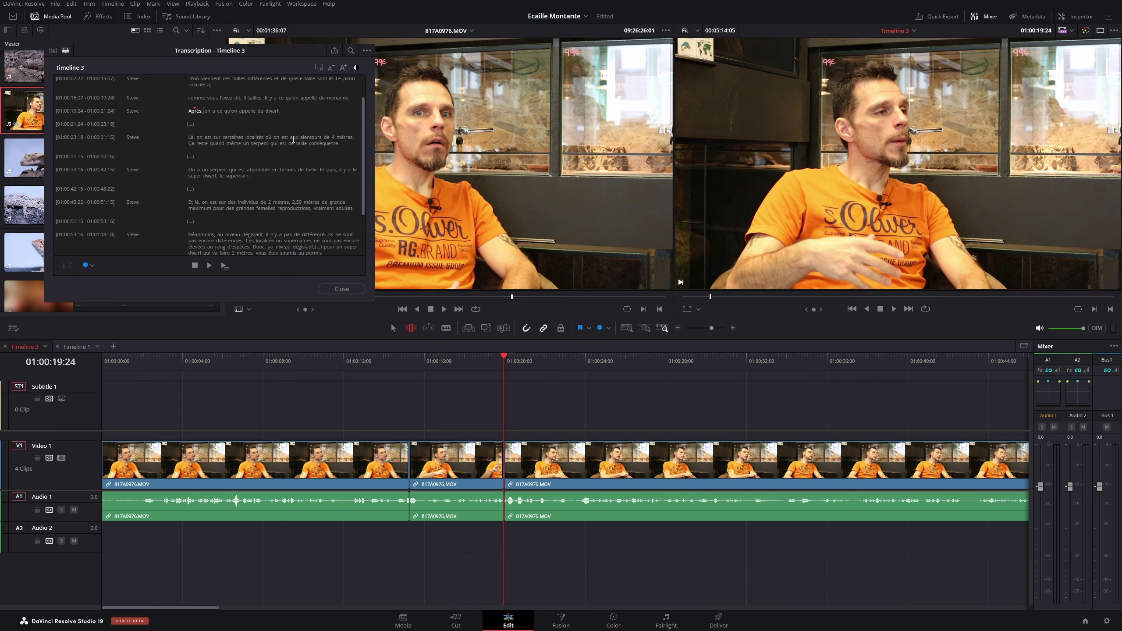
scroll(293, 140, "up", 2)
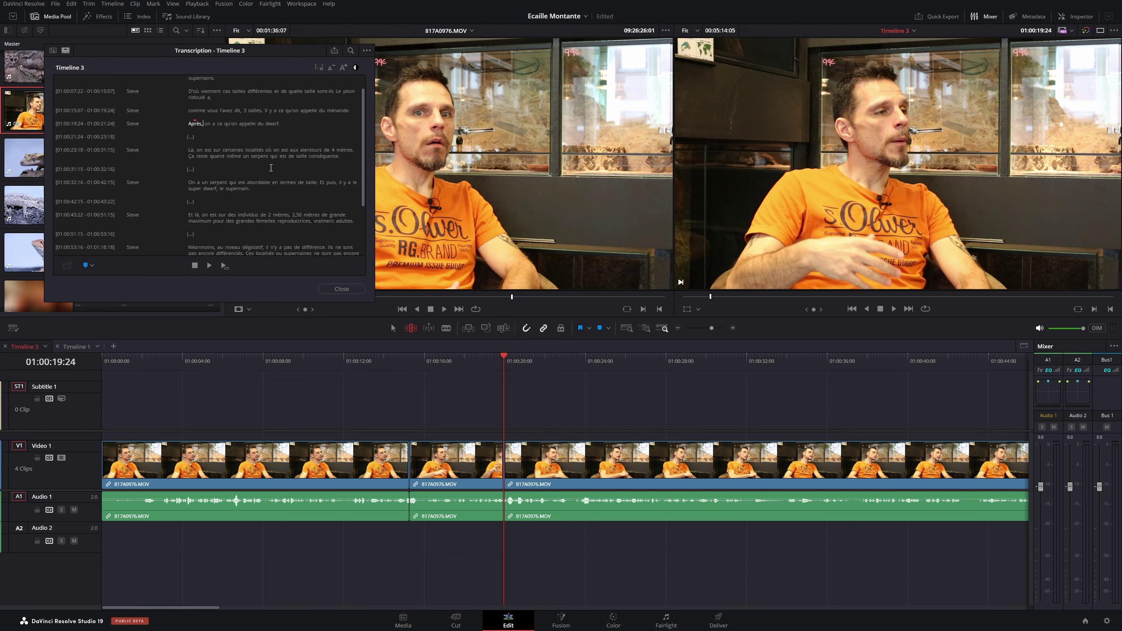
scroll(235, 128, "down", 1)
scroll(269, 165, "up", 1)
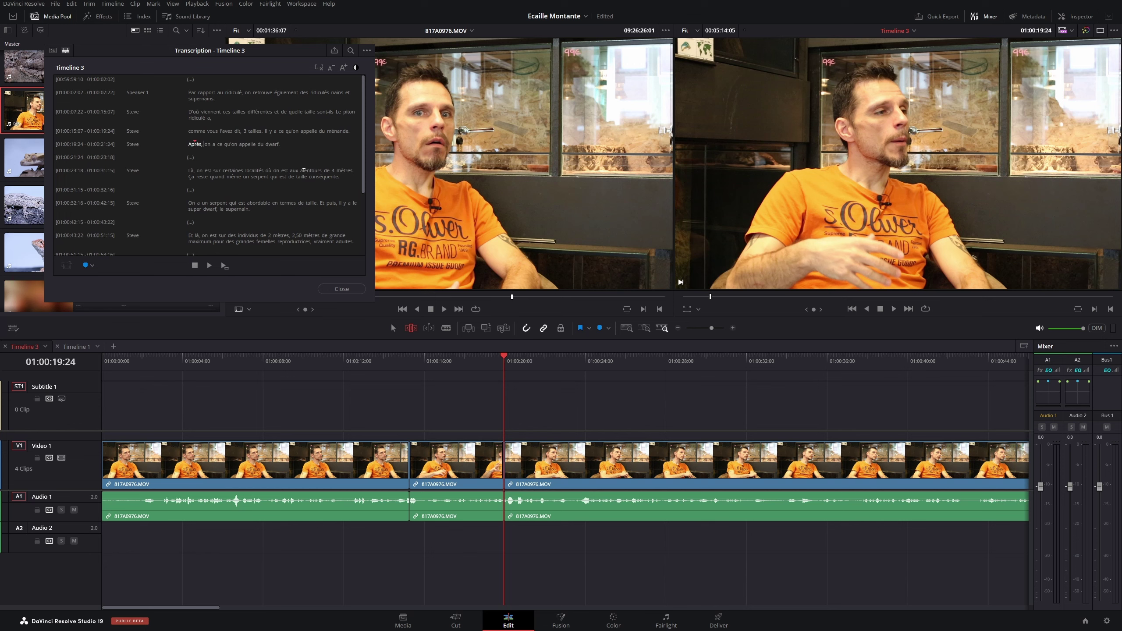
Close the transcript window and open the Rêve forcé project
left_click(341, 288)
key("q")
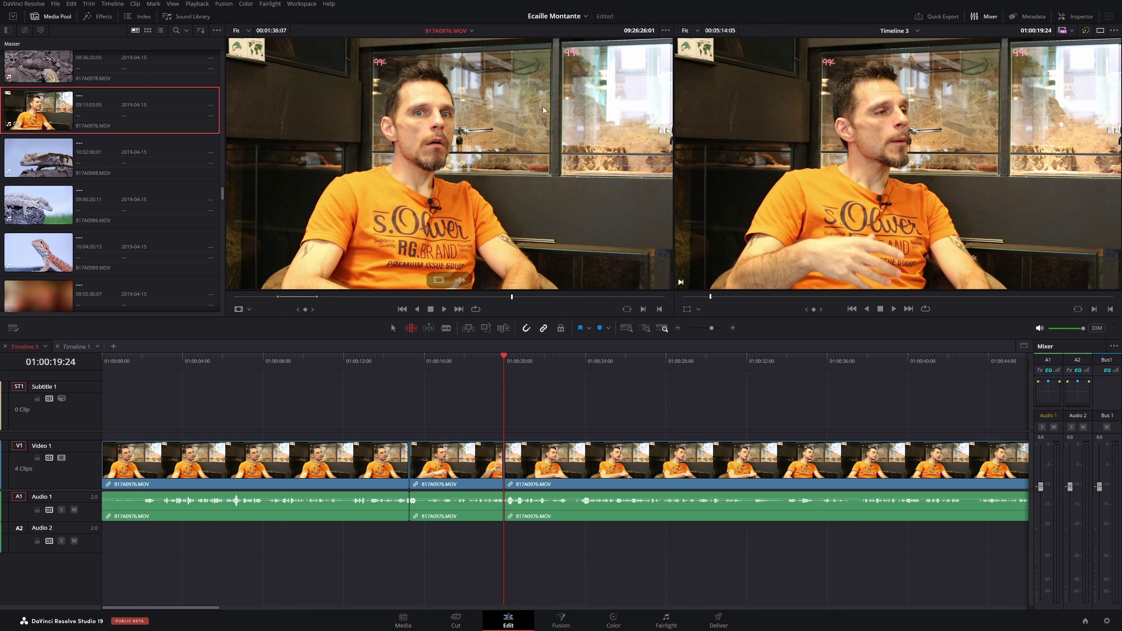
left_click(585, 17)
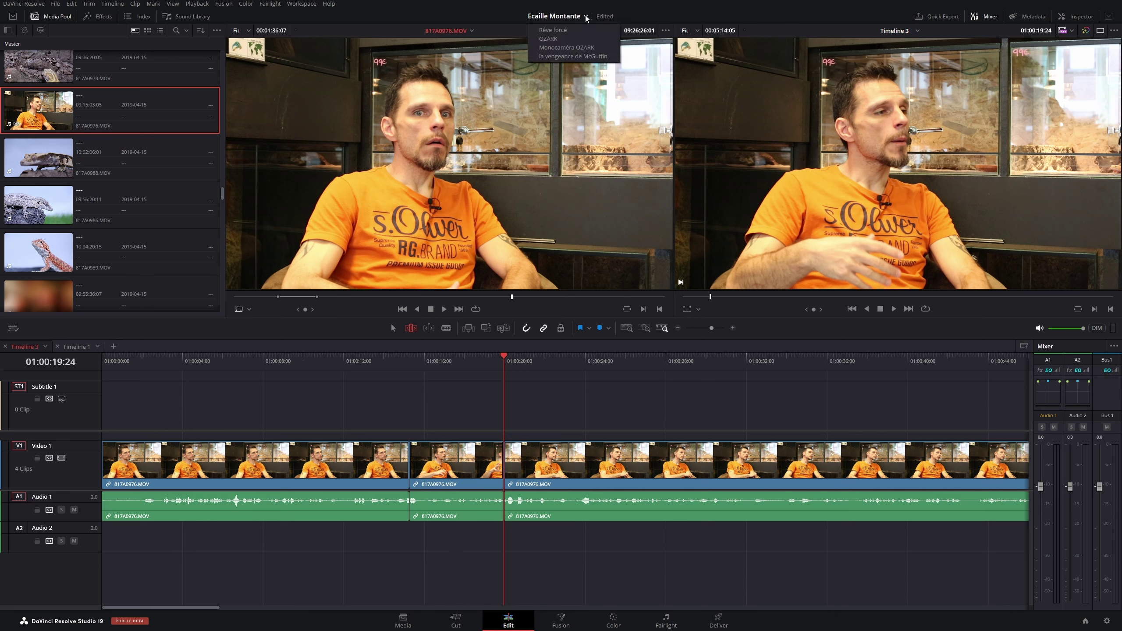
left_click(572, 30)
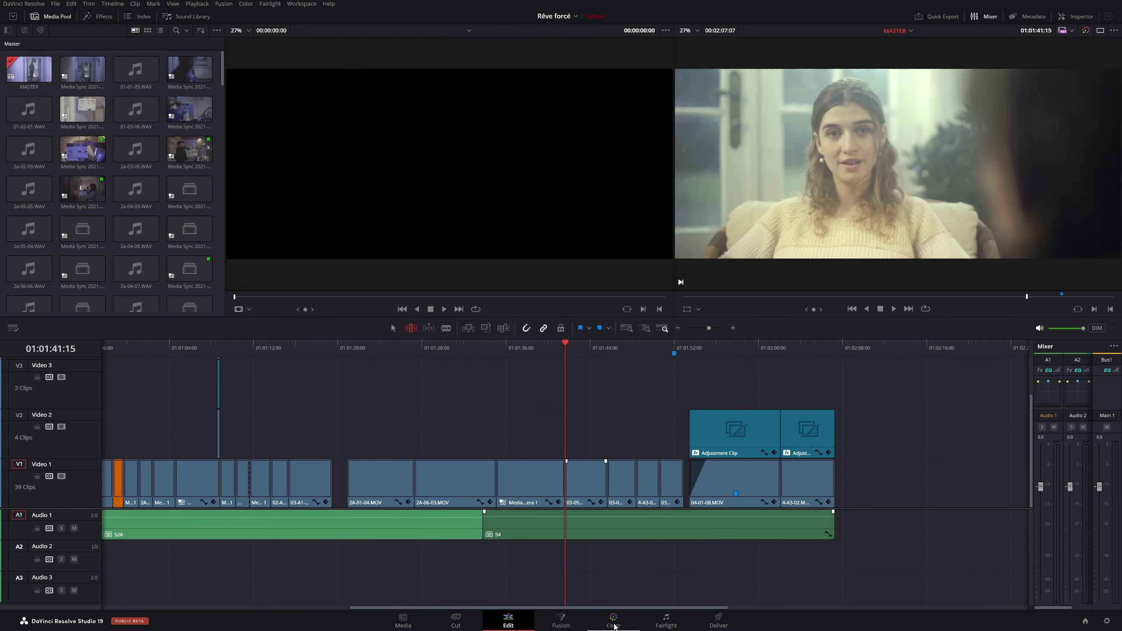
Go to the Color page, hide the Effects library, and show the ColorSlice controls
left_click(613, 621)
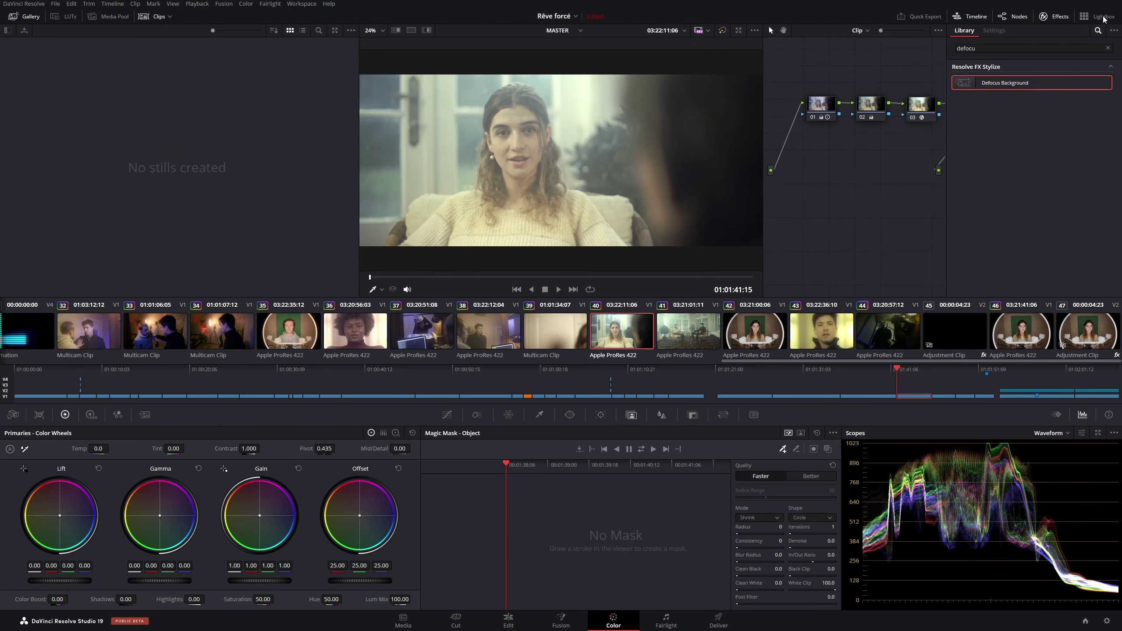
left_click(1061, 18)
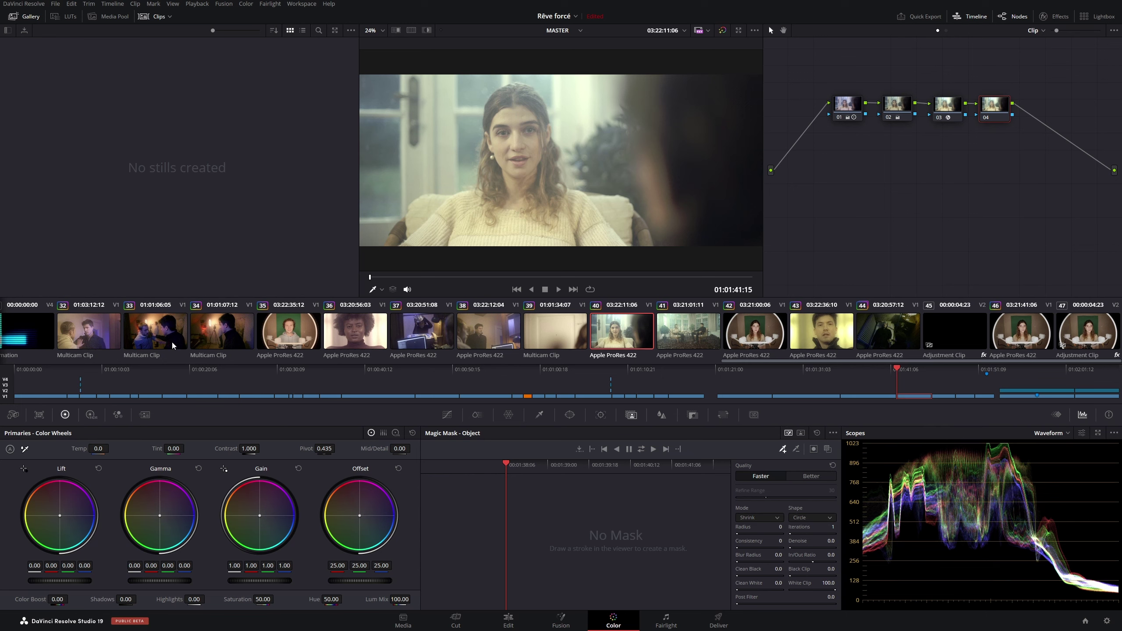
left_click(476, 415)
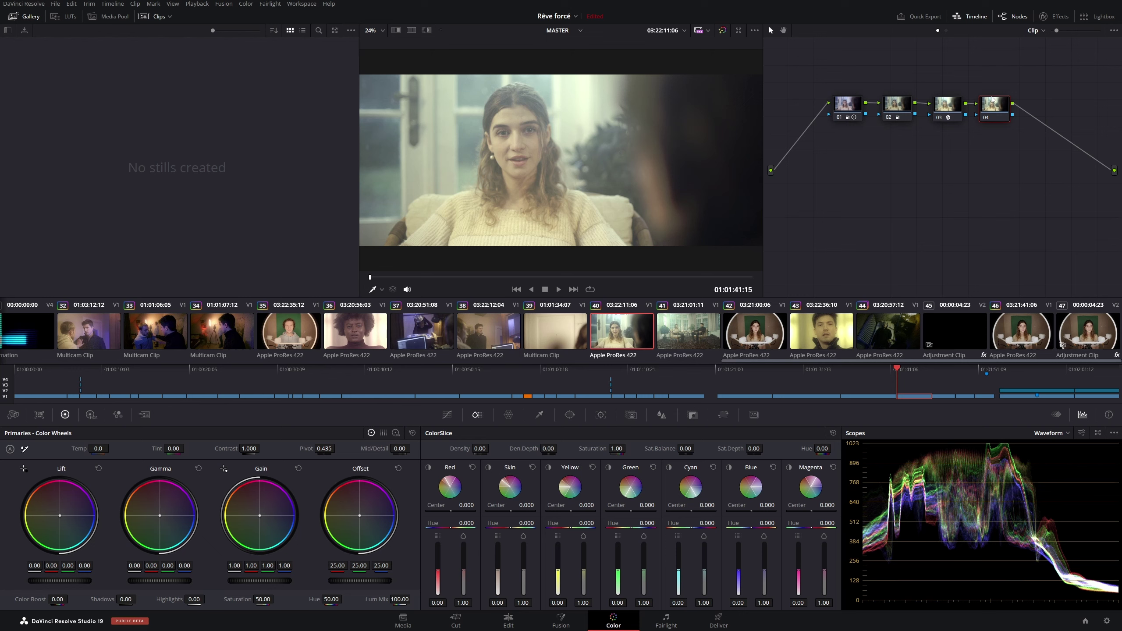
Preview the Skin slice matte and shift the Skin centre to -0.404
left_click(429, 470)
left_click(430, 469)
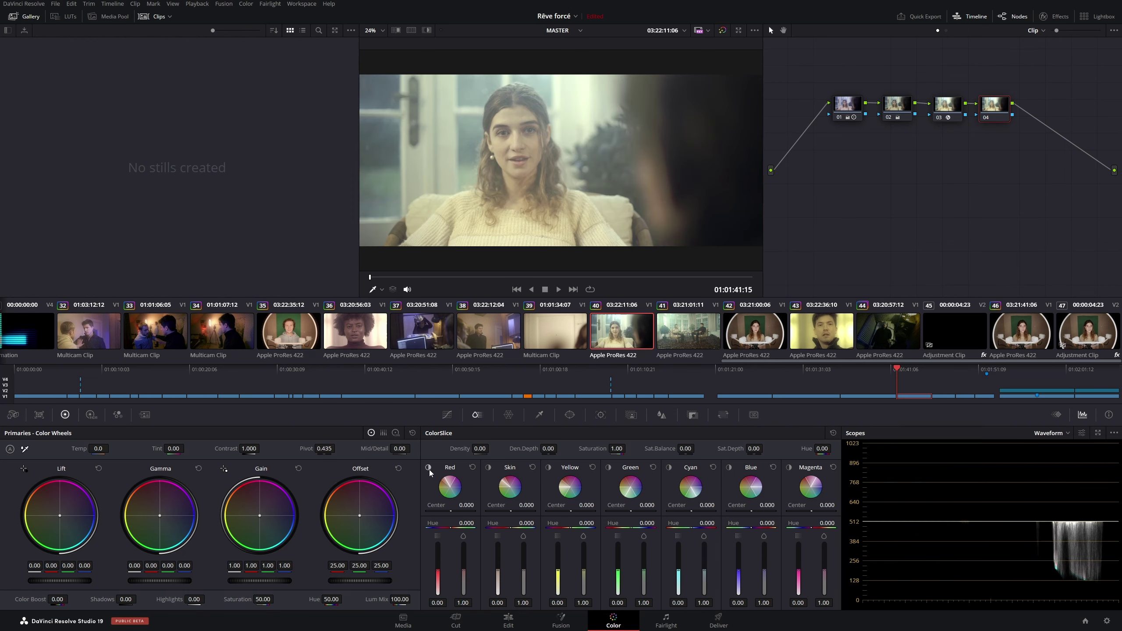
left_click(490, 468)
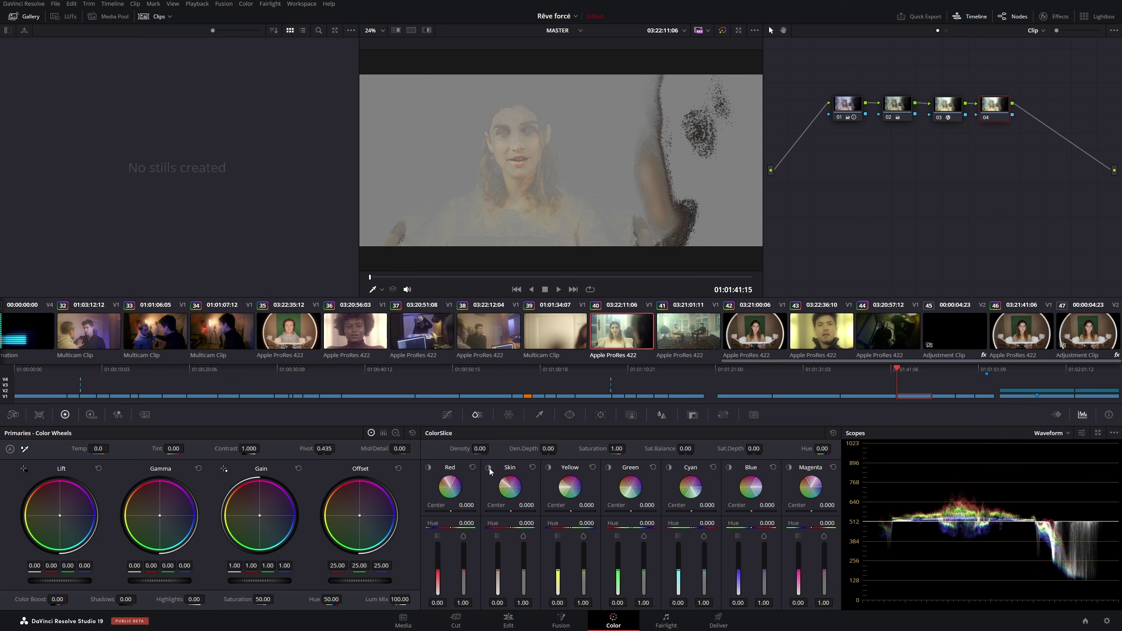
left_click(490, 469)
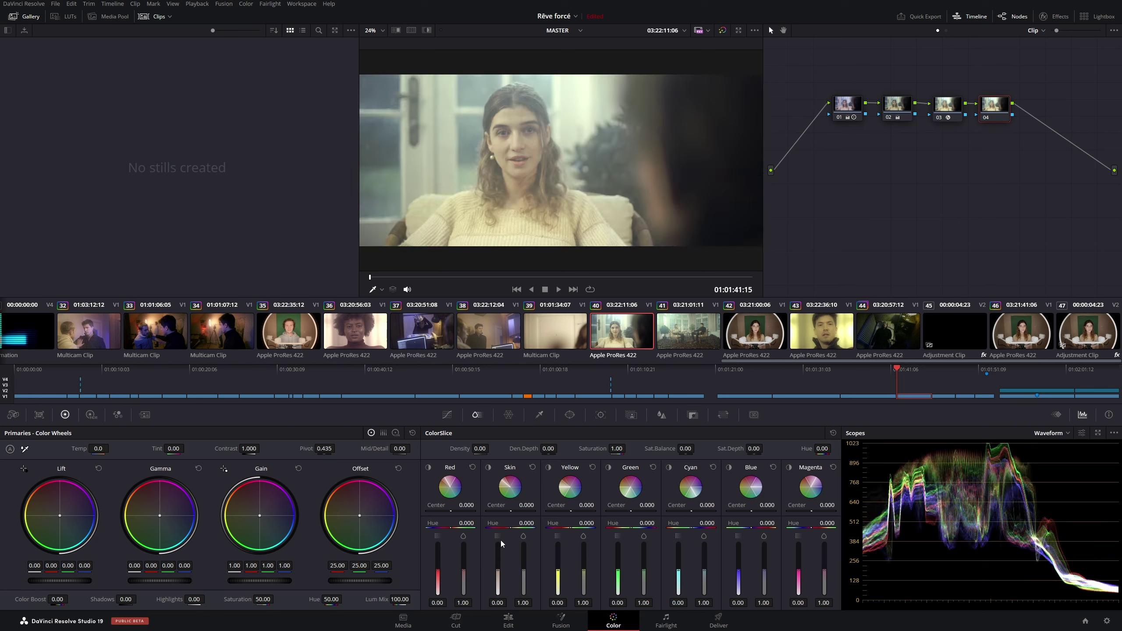
mouse_move(498, 571)
left_mouse_down()
mouse_move(498, 595)
mouse_move(498, 572)
mouse_move(524, 560)
left_mouse_up()
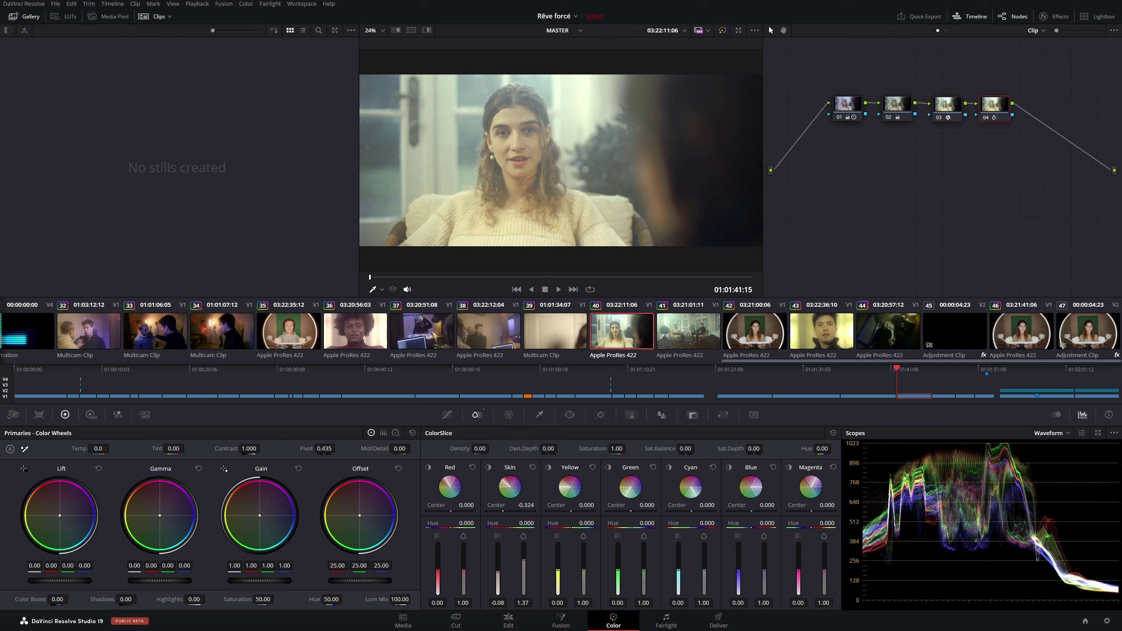
Recheck the Skin matte, then bring up the High Dynamic Range colour wheels
left_click(487, 470)
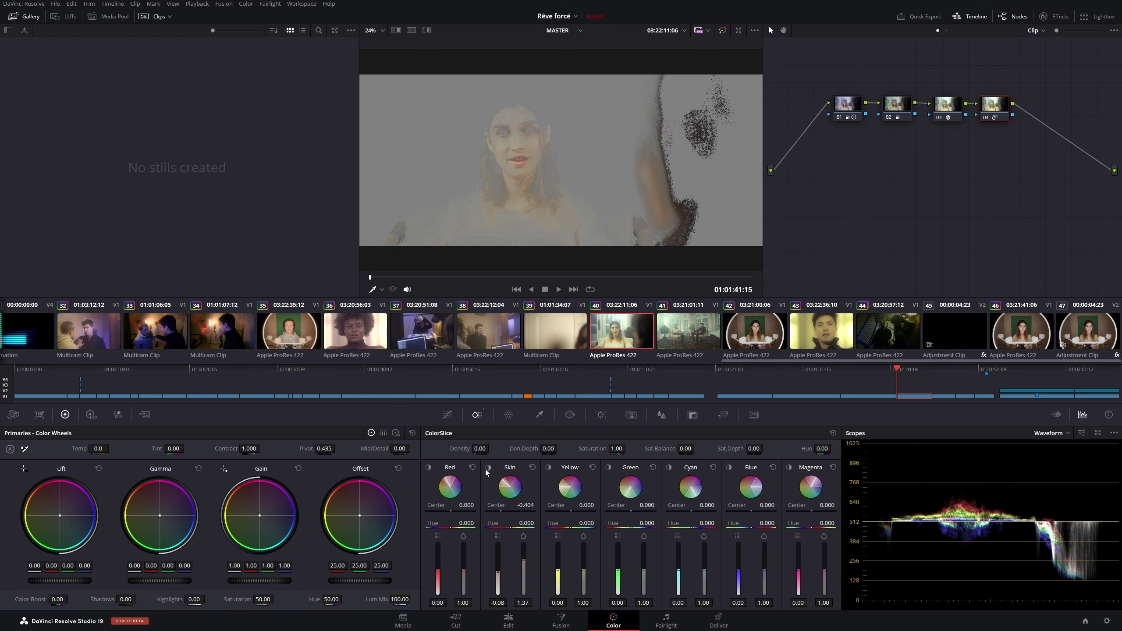
left_click(487, 471)
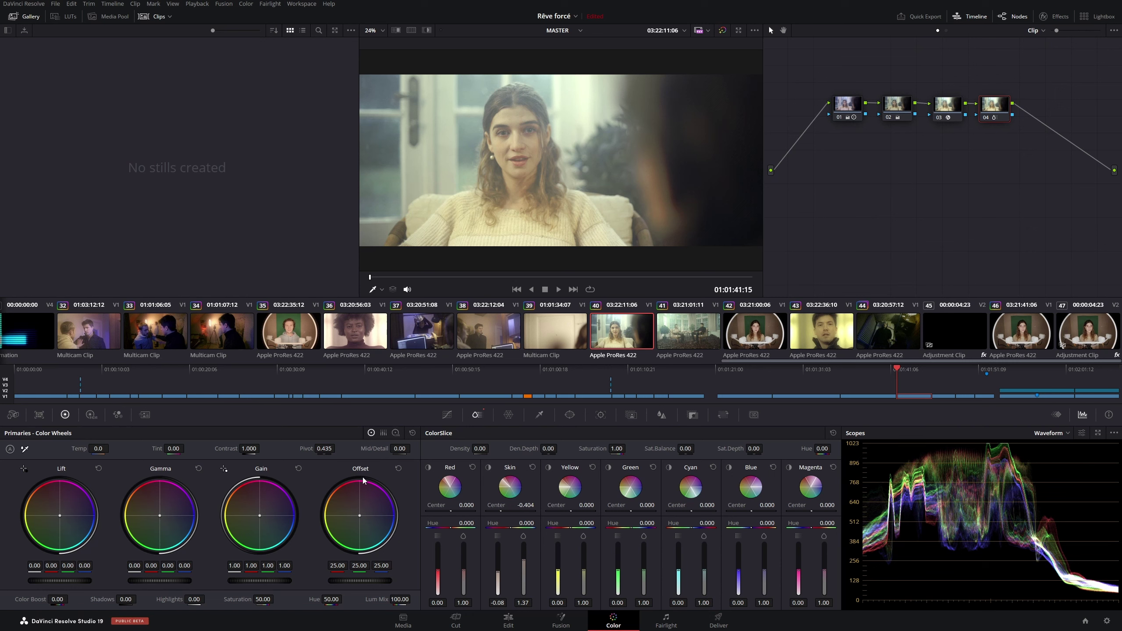
left_click(90, 415)
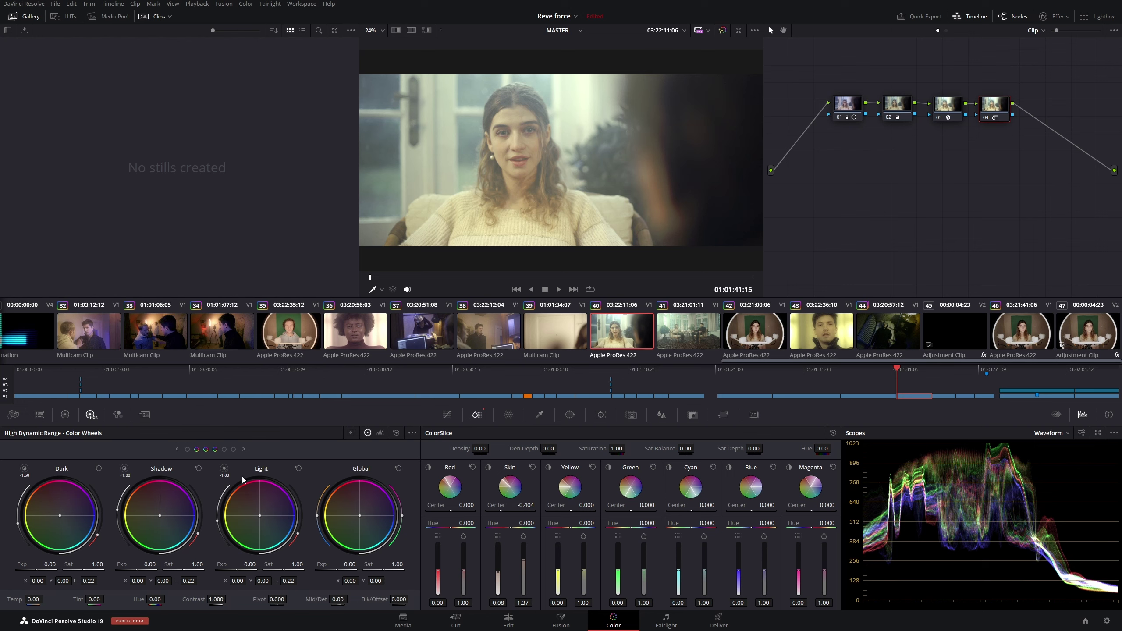
Briefly preview the areas affected by the Light and Shadow HDR zones
left_click(225, 469)
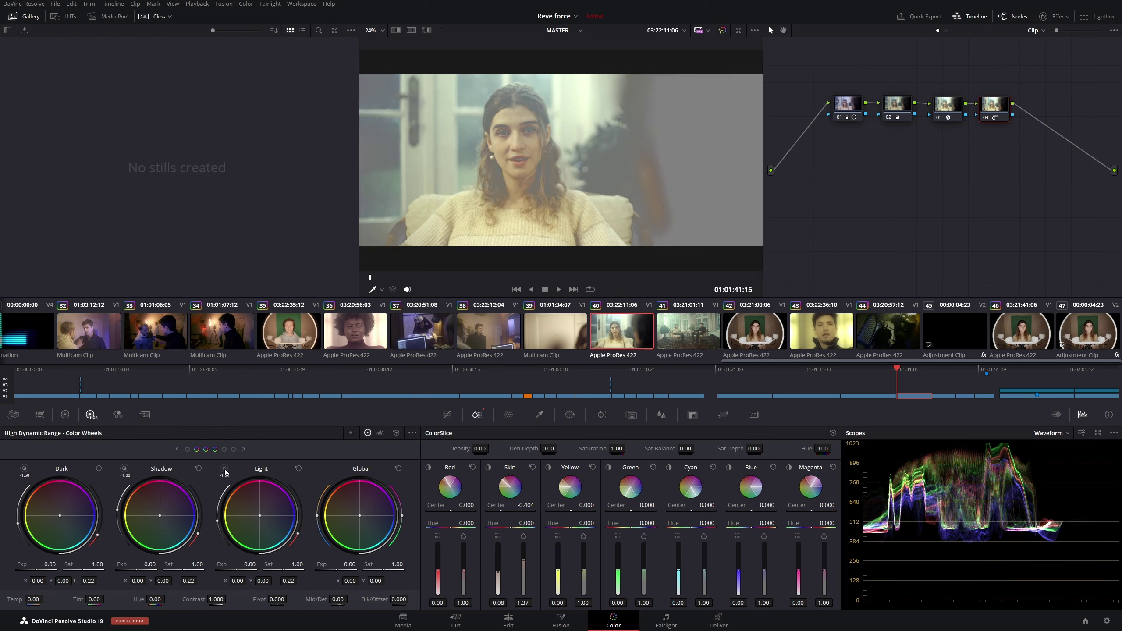
left_click(224, 469)
left_click(125, 470)
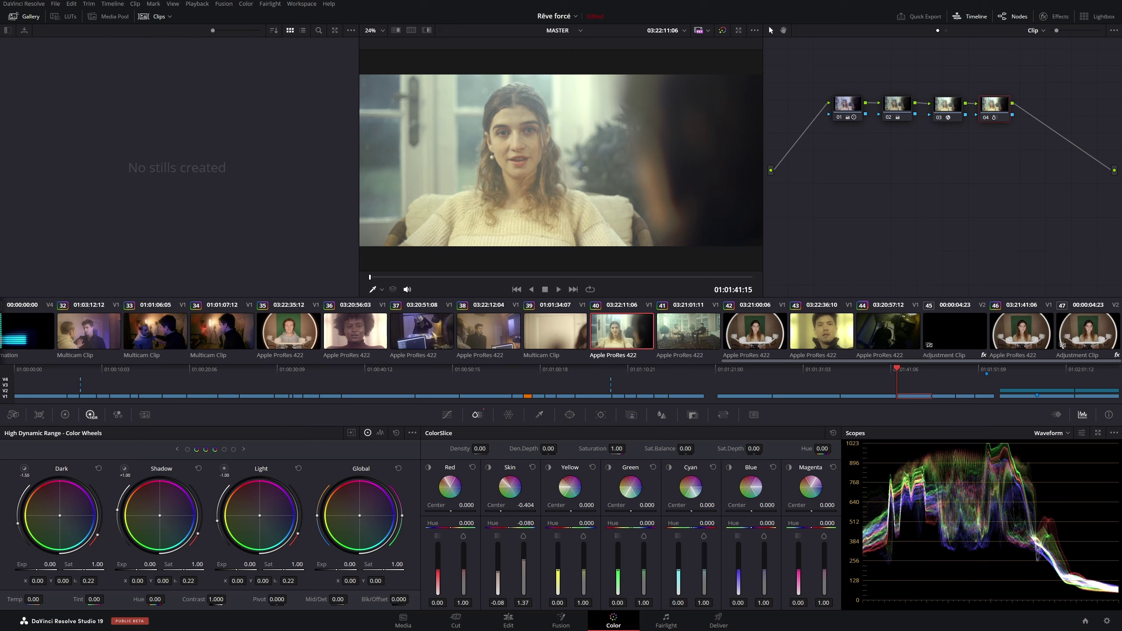
Shift the Skin slice hue, reset it to defaults, and show the Hue–Saturation colour warper
mouse_move(508, 528)
left_mouse_down()
mouse_move(528, 528)
mouse_move(516, 527)
left_mouse_up()
left_click(533, 468)
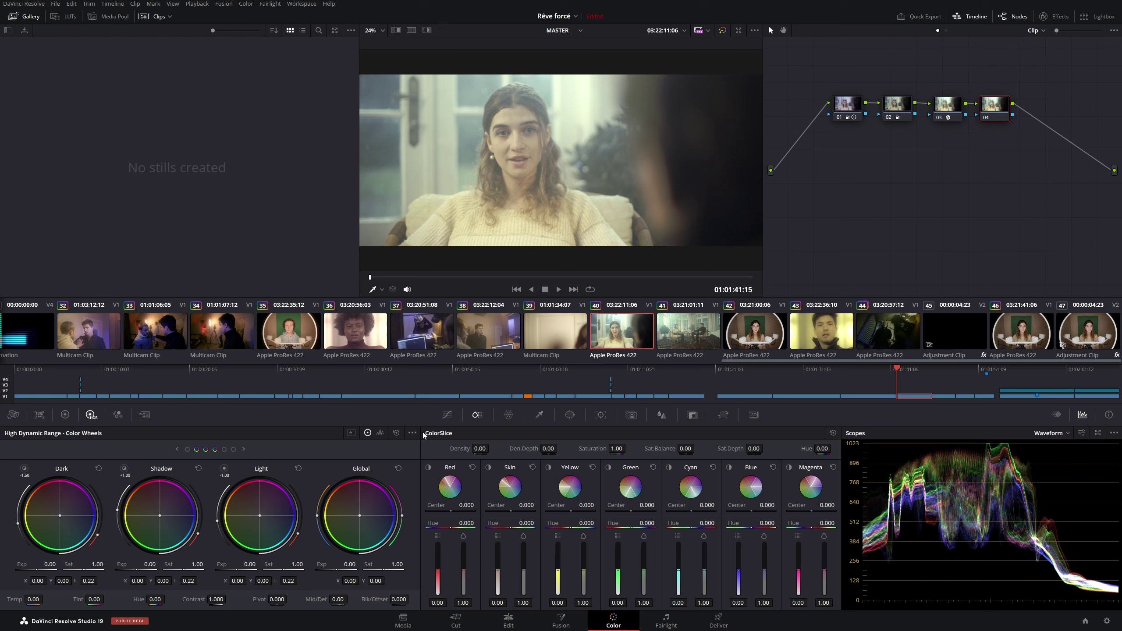
left_click(508, 415)
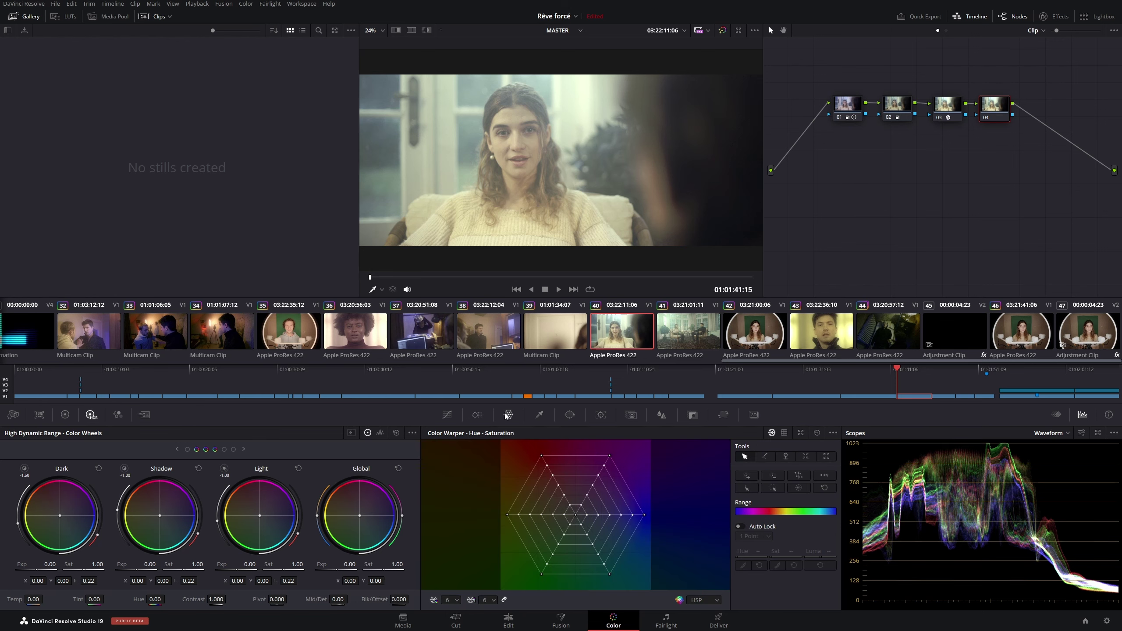
Swap the Color Warper grid back to the ColorSlice controls
left_click(476, 414)
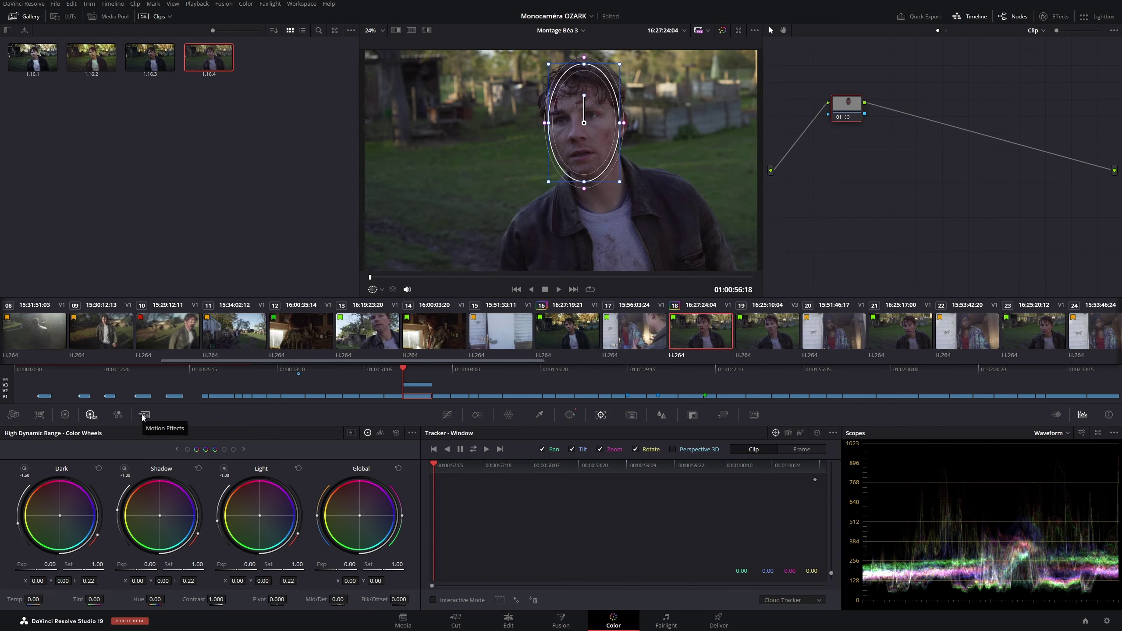
Show the Motion Effects controls and switch to the la vengeance de McGuffin project
left_click(145, 415)
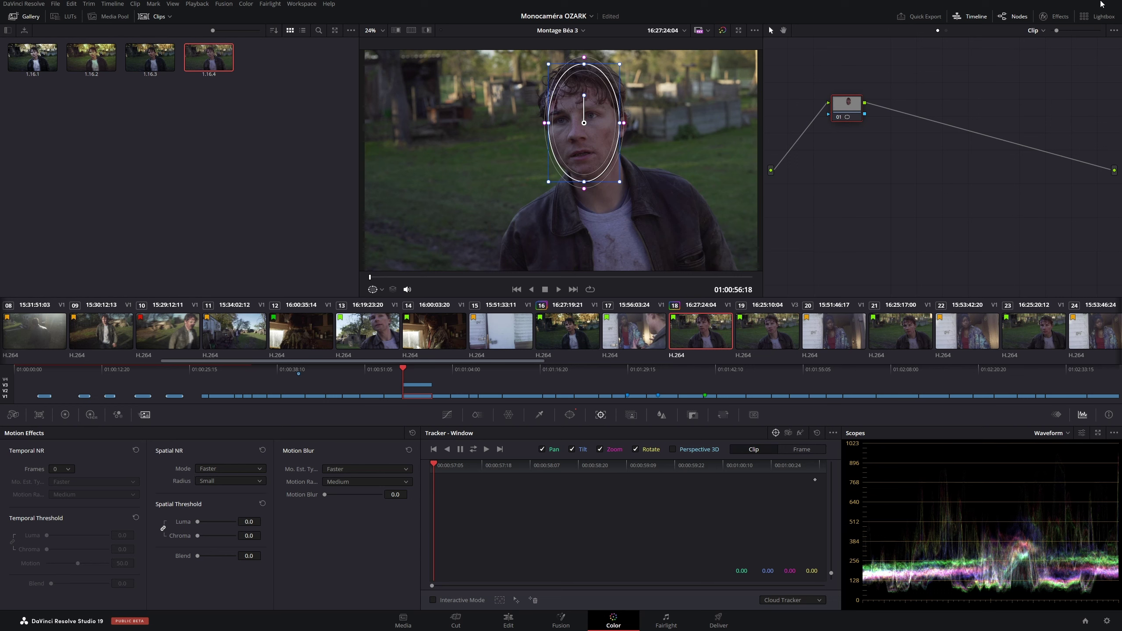
left_click(573, 29)
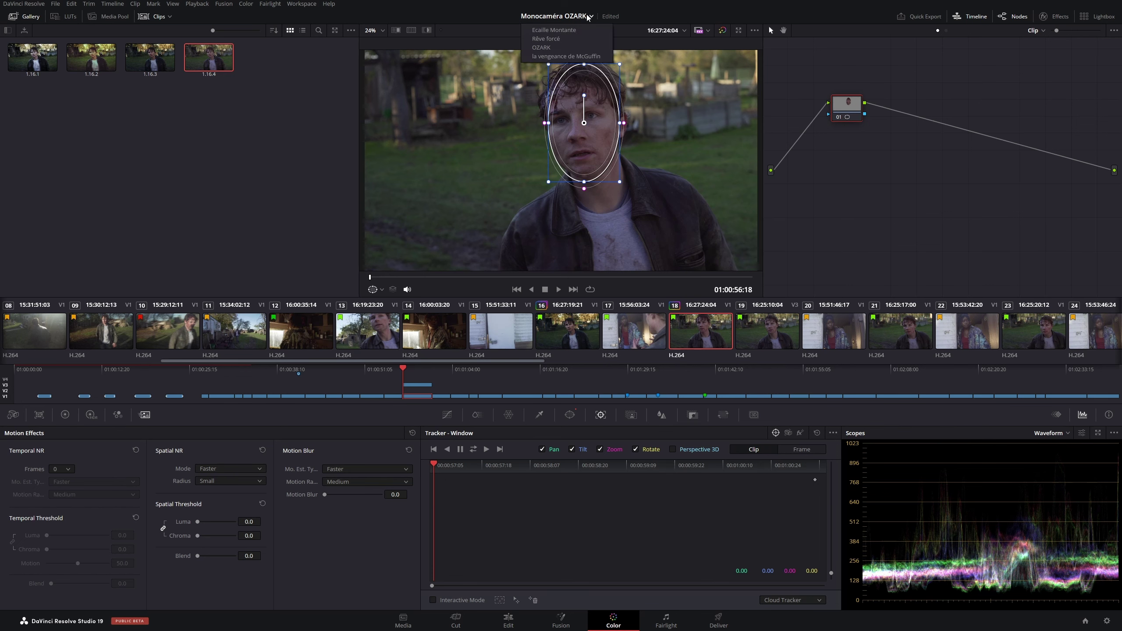
left_click(573, 56)
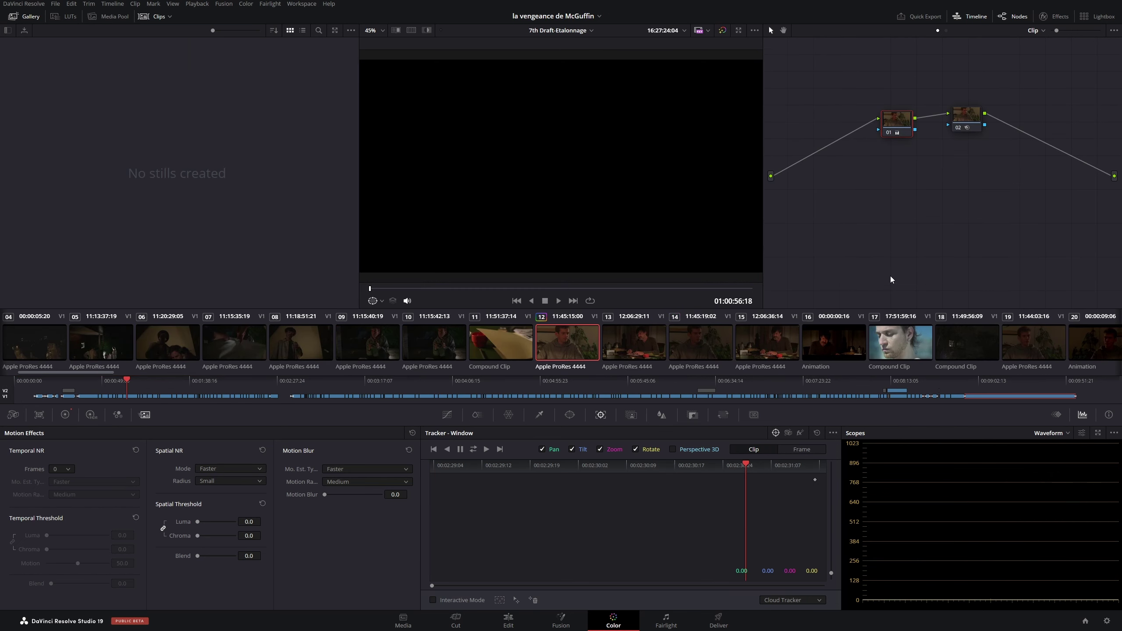
Delete node 02, add a fresh serial node after node 01, and list the Spatial NR modes
left_click(966, 118)
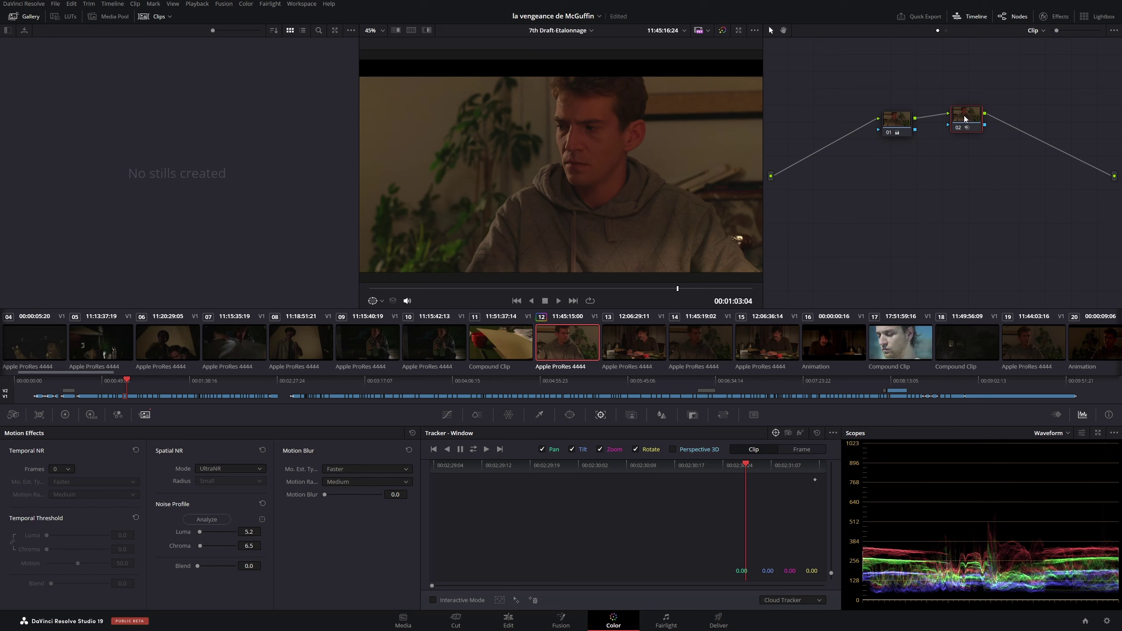
key("Delete")
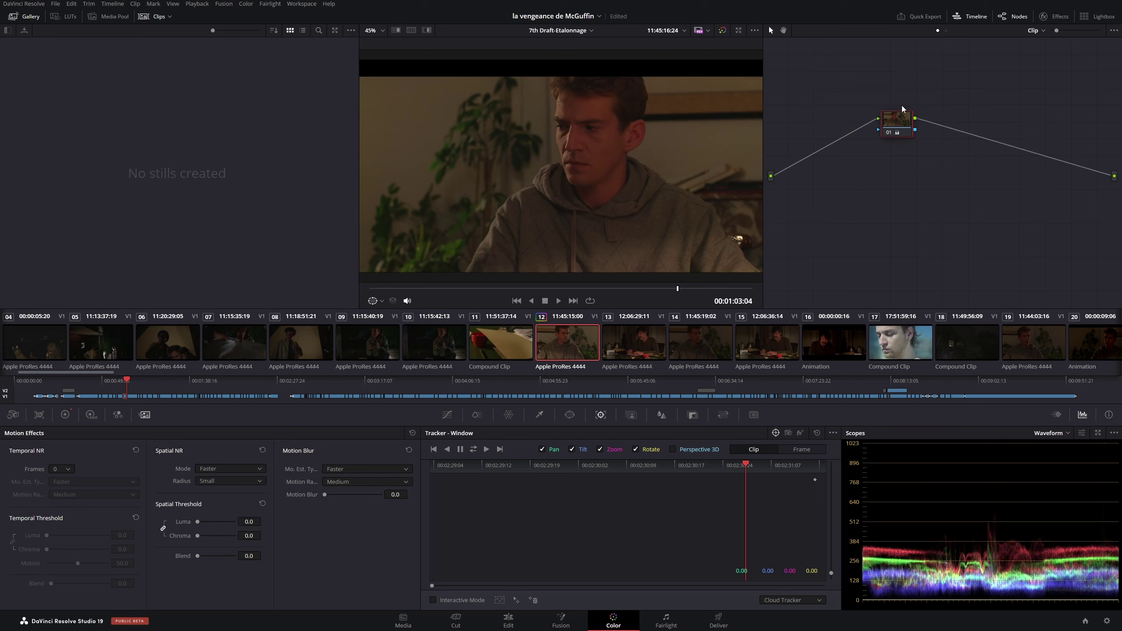
key("alt+s")
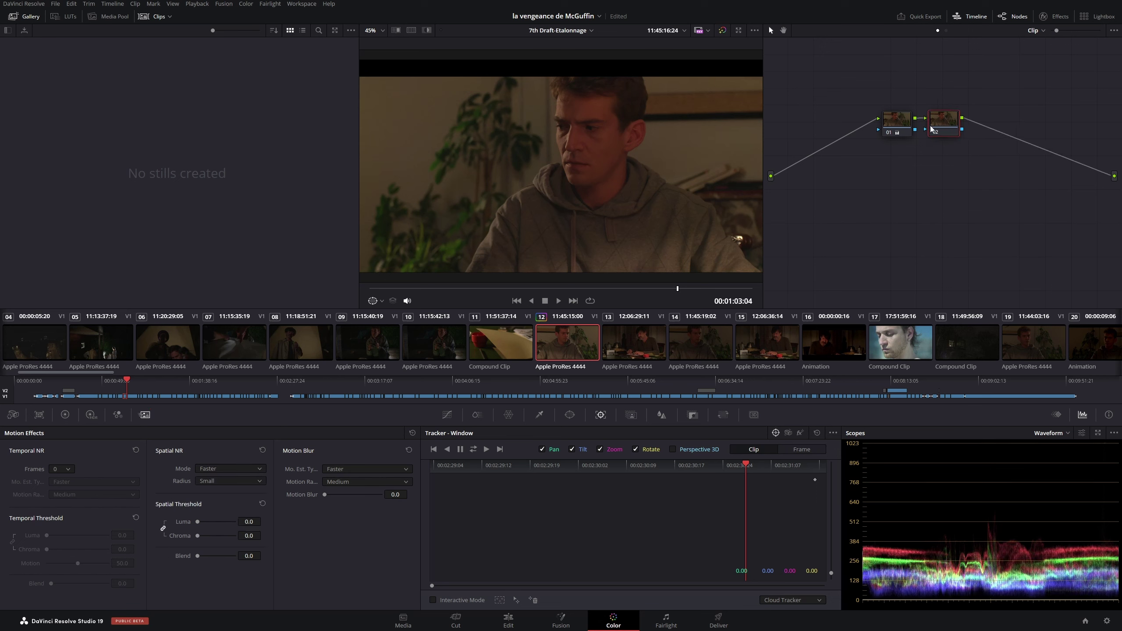
scroll(618, 178, "up", 1)
scroll(619, 180, "up", 2)
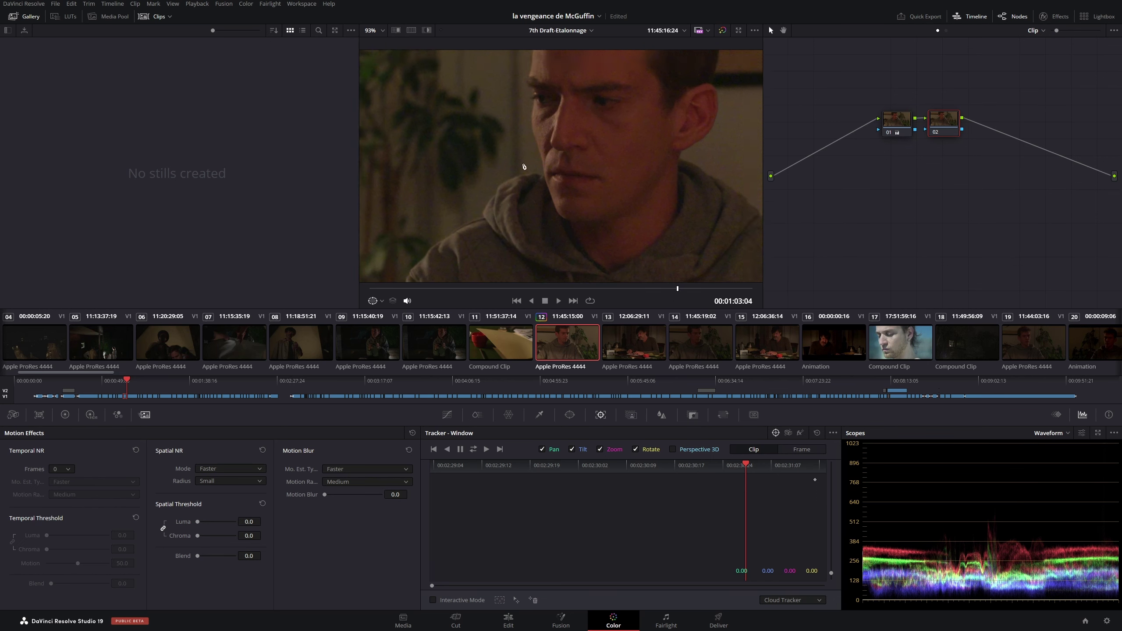
scroll(521, 168, "up", 2)
scroll(340, 177, "down", 3)
scroll(413, 191, "up", 1)
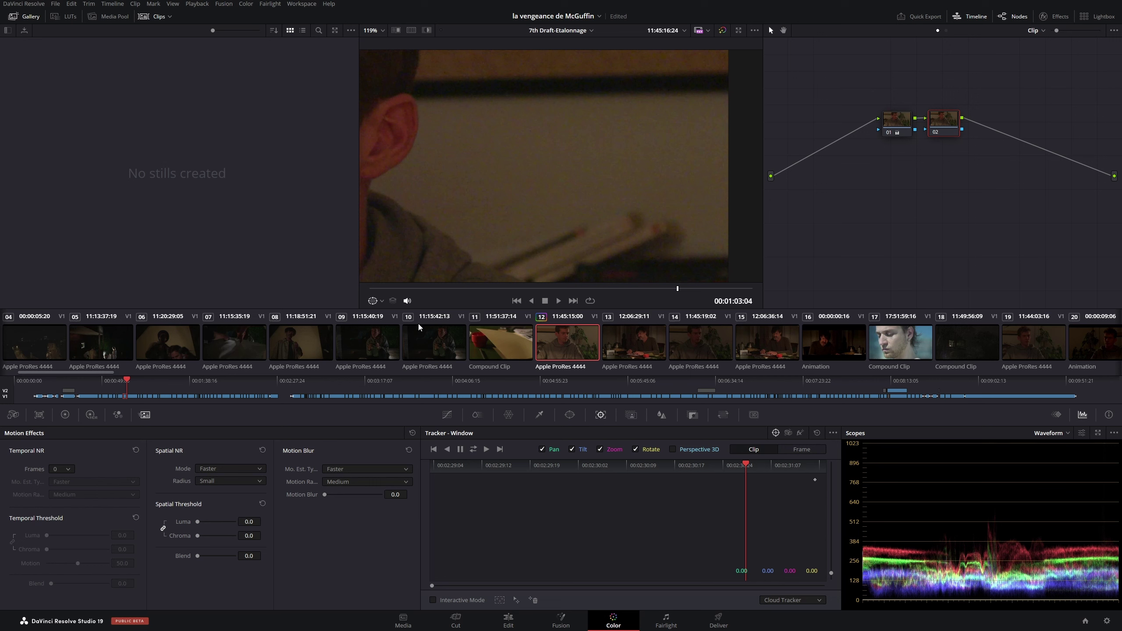
left_click(239, 468)
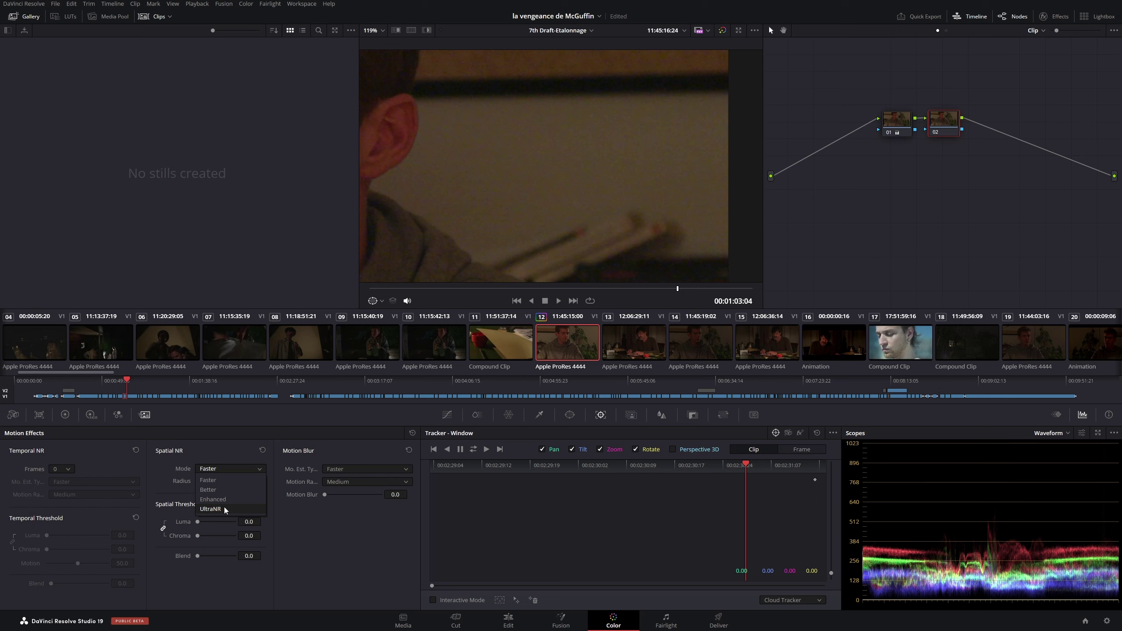
Set Spatial NR to UltraNR, analyse the noise, and place the analysis box beside the man's head
left_click(226, 510)
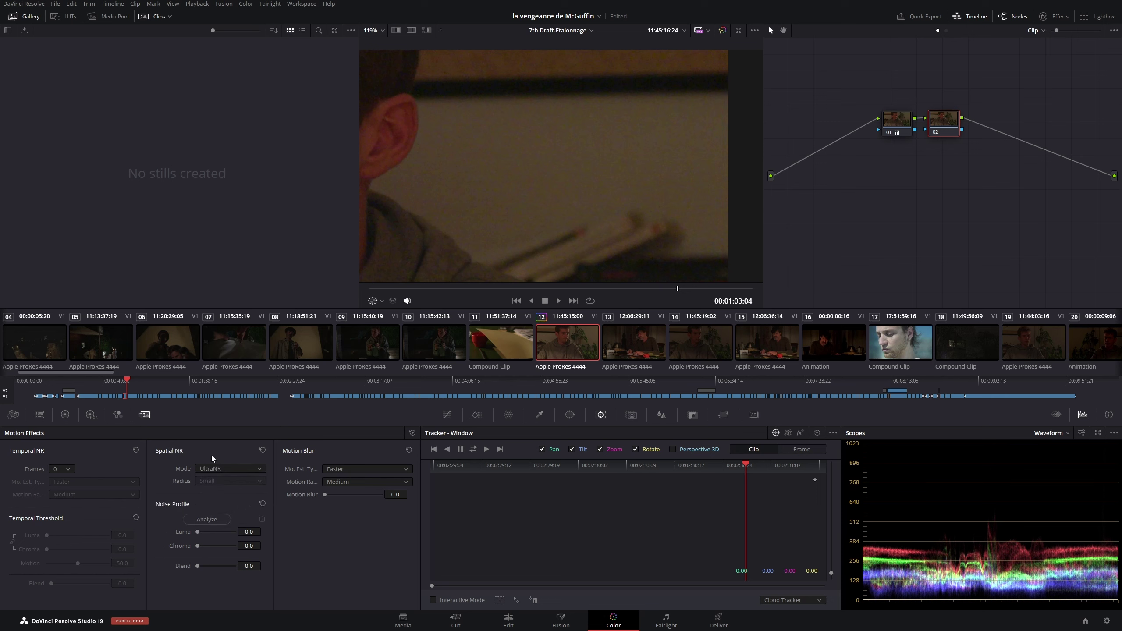
left_click(207, 520)
scroll(554, 229, "down", 3)
scroll(553, 220, "down", 3)
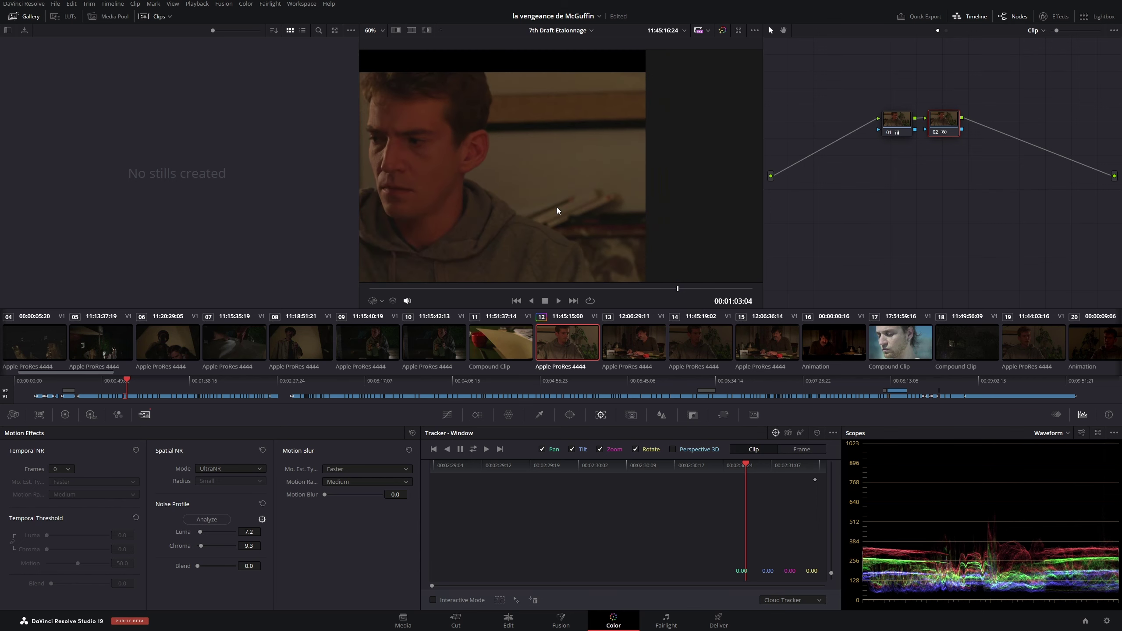
scroll(696, 183, "down", 2)
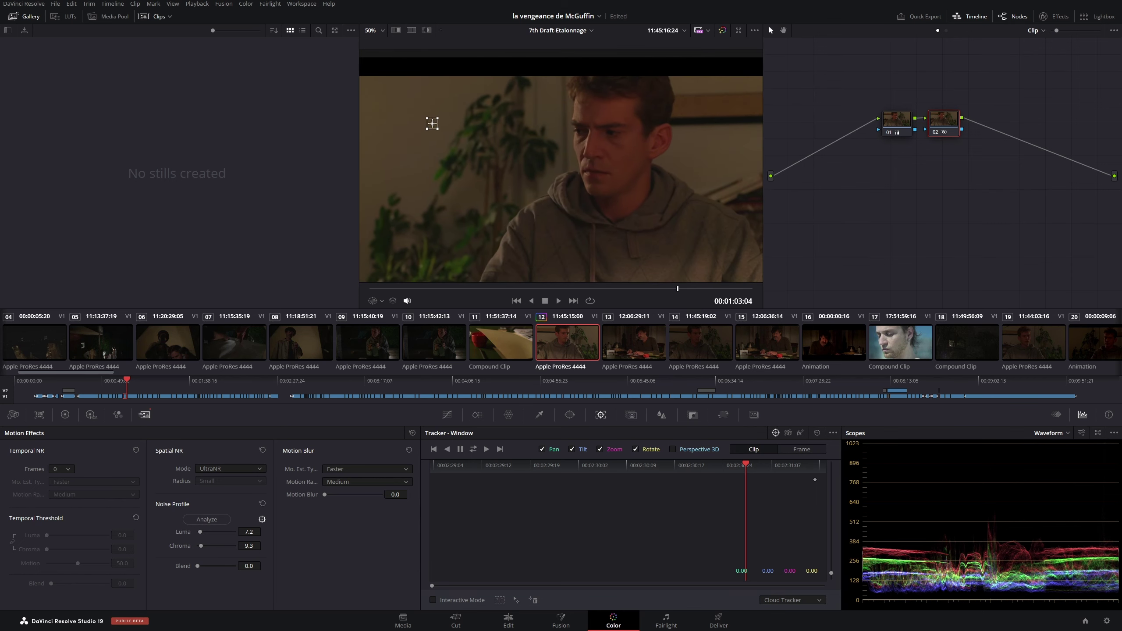
mouse_move(432, 123)
left_mouse_down()
mouse_move(717, 152)
mouse_move(709, 139)
mouse_move(729, 157)
left_mouse_up()
scroll(619, 187, "up", 3)
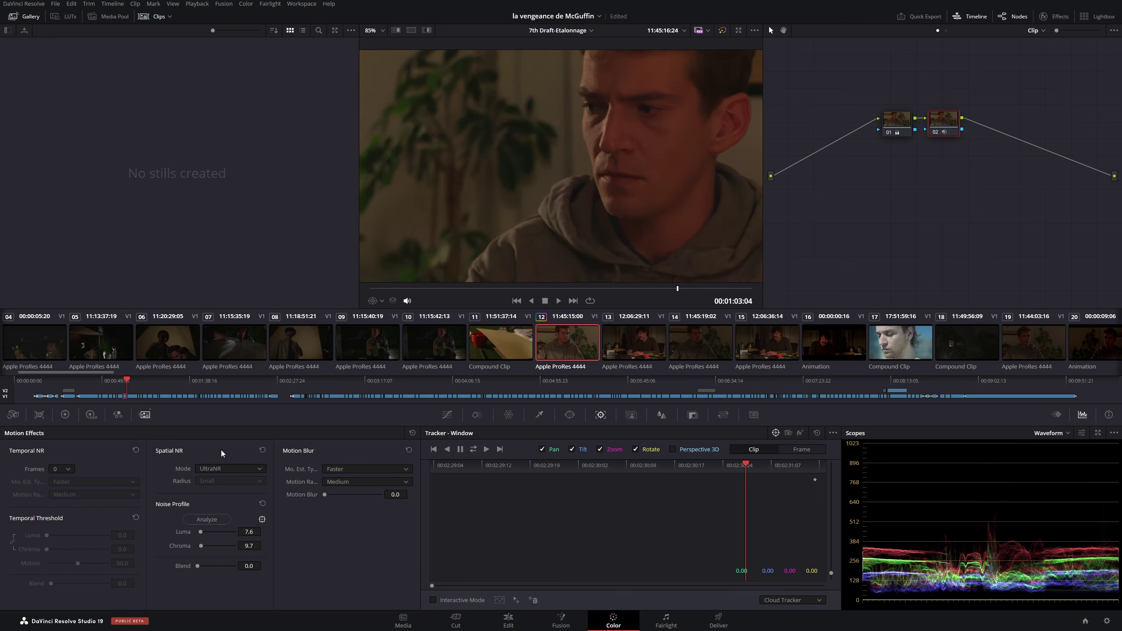
scroll(407, 257, "up", 2)
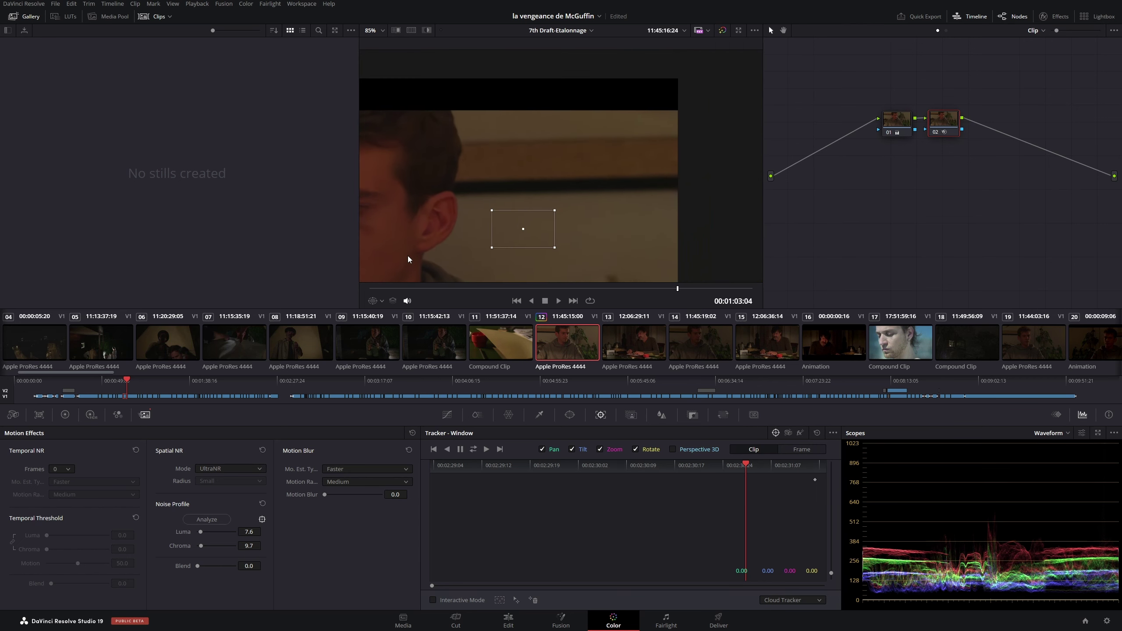
scroll(509, 209, "up", 2)
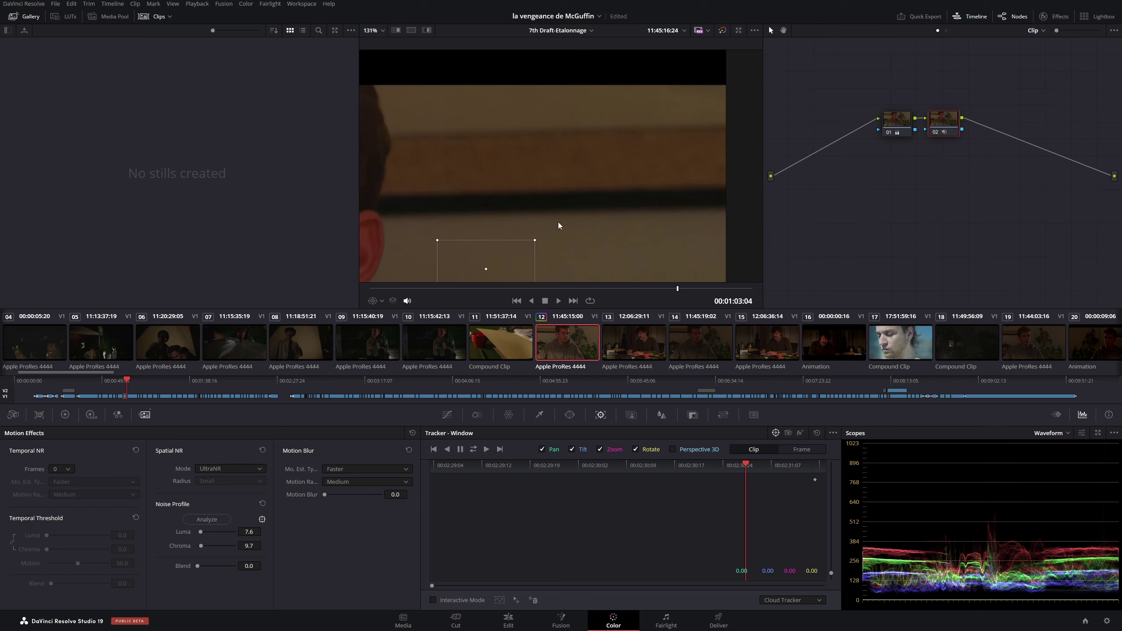
left_click_drag(558, 222, 576, 150)
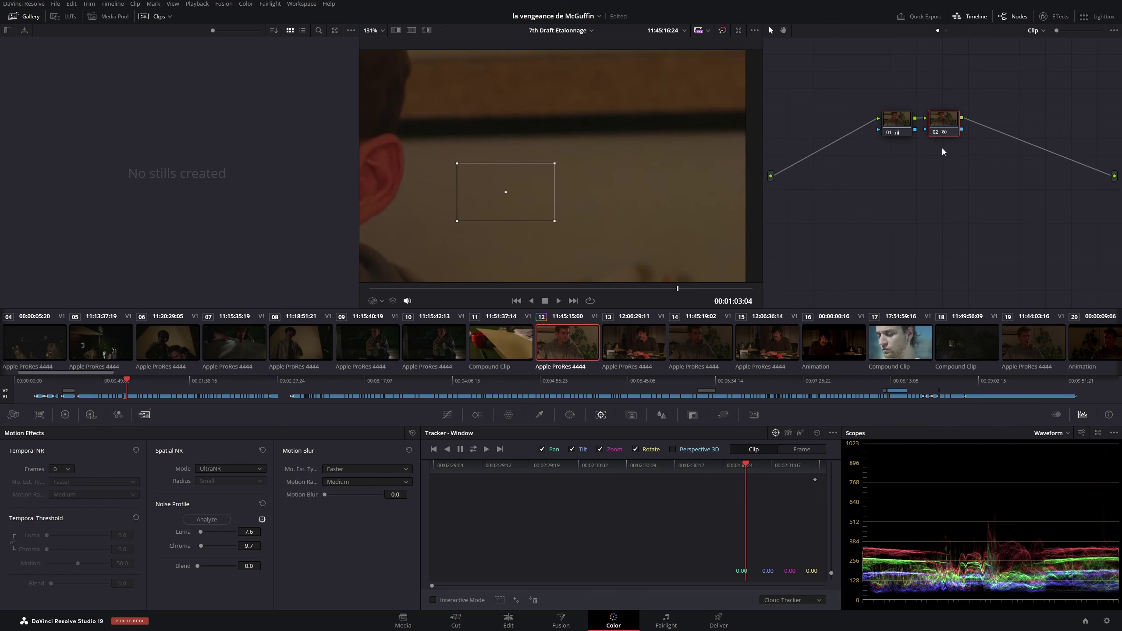
Compare node 02 bypassed, raise the noise profile Luma to 11.5, then reset all motion effects
left_click(935, 132)
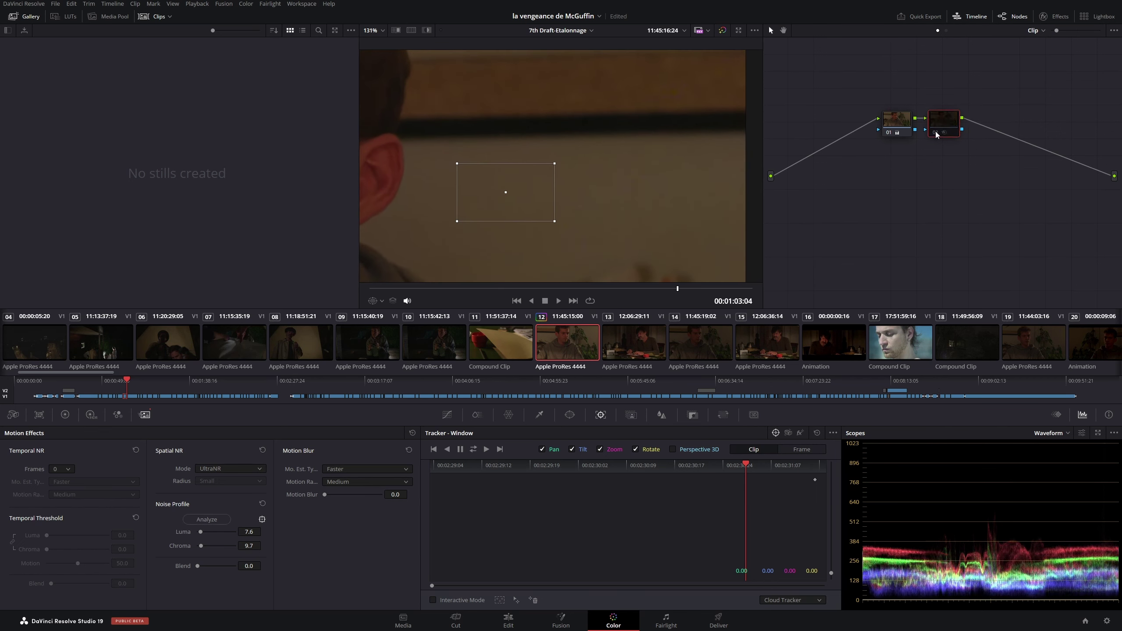
left_click(935, 132)
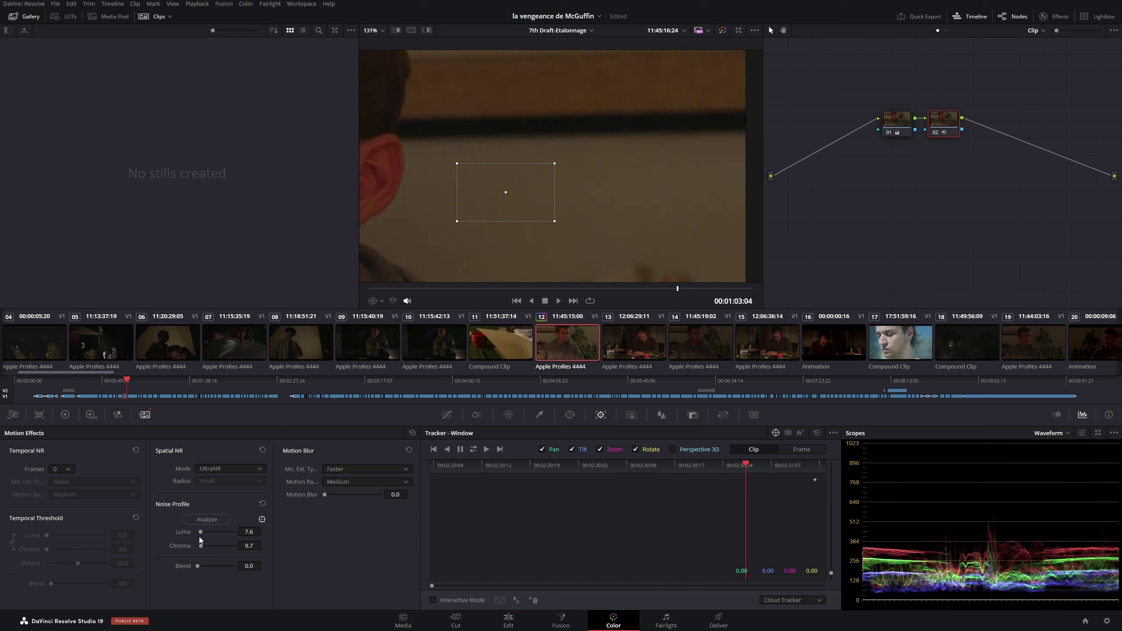
left_click_drag(200, 533, 206, 547)
left_click(937, 133)
left_click(936, 134)
left_click(372, 30)
left_click(370, 43)
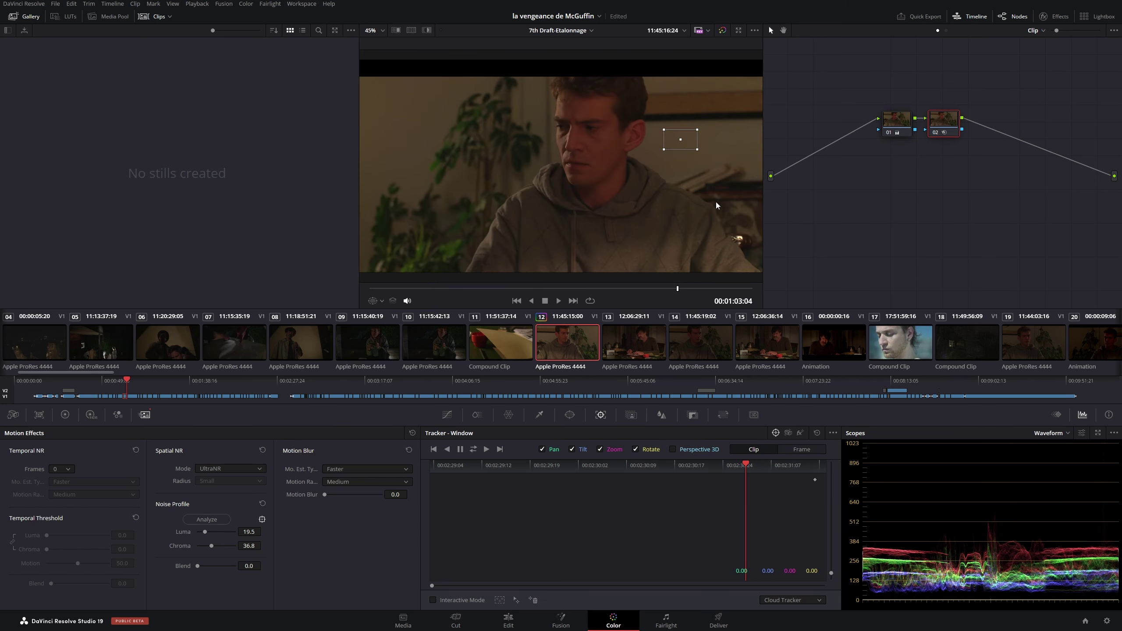
left_click(934, 135)
left_click(934, 135)
left_click(413, 435)
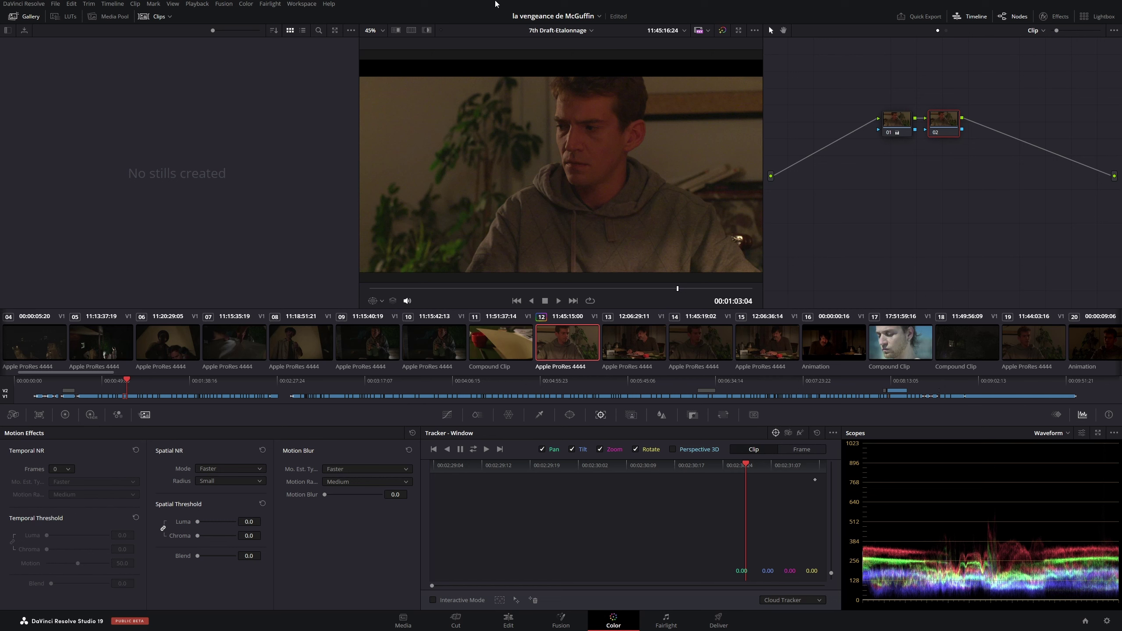
Switch to the Rêve forcé project, select clip 41, and open Project Settings
left_click(599, 16)
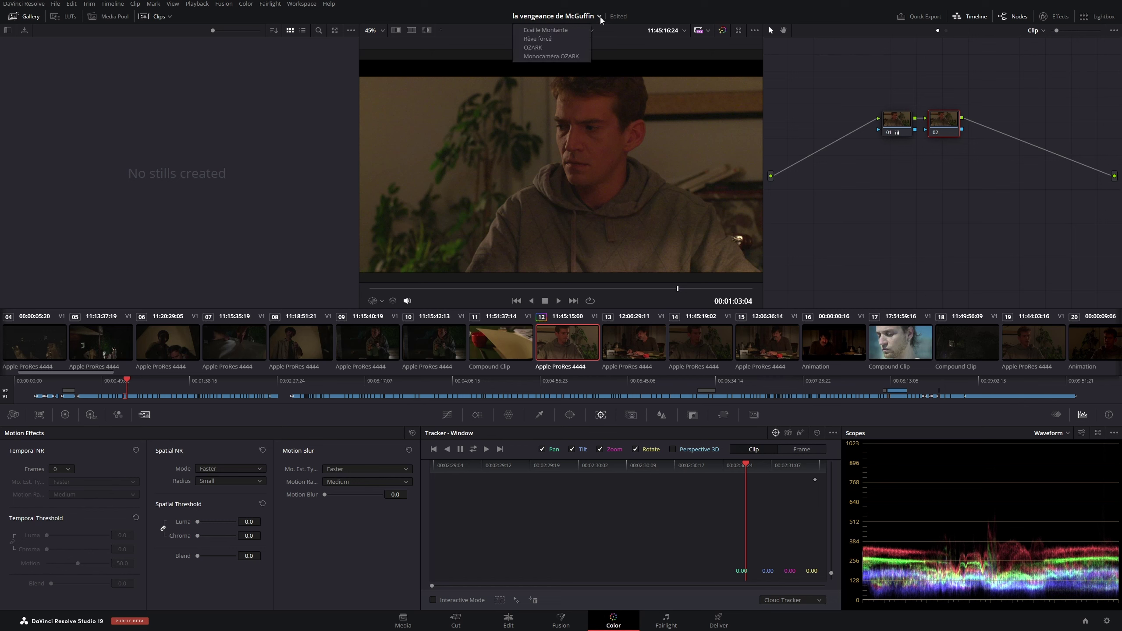
left_click(569, 37)
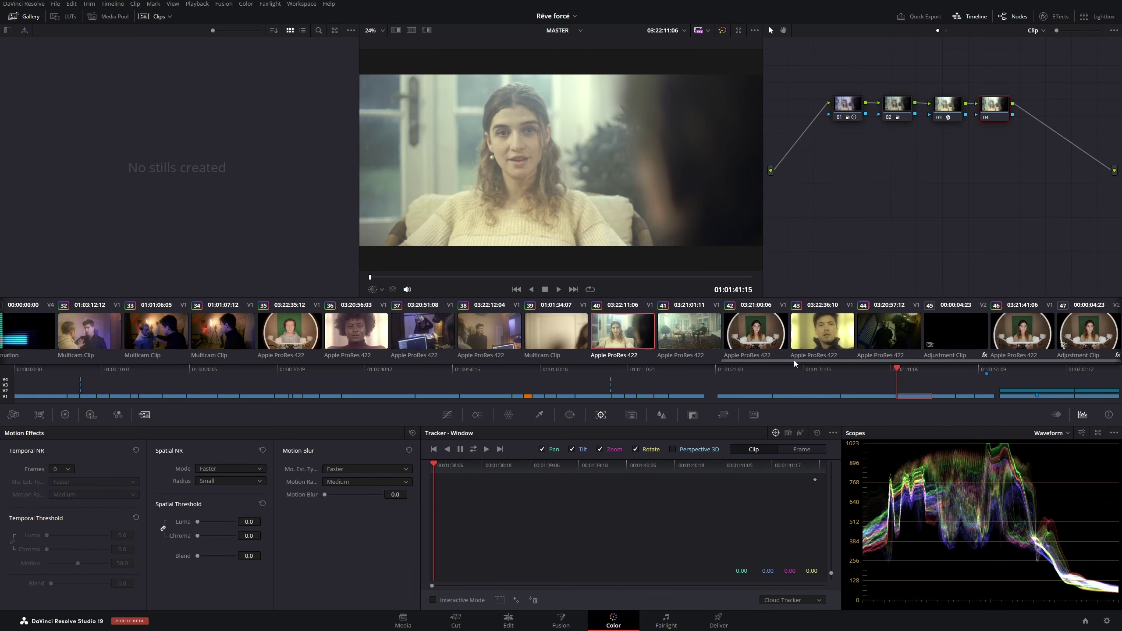
left_click(686, 335)
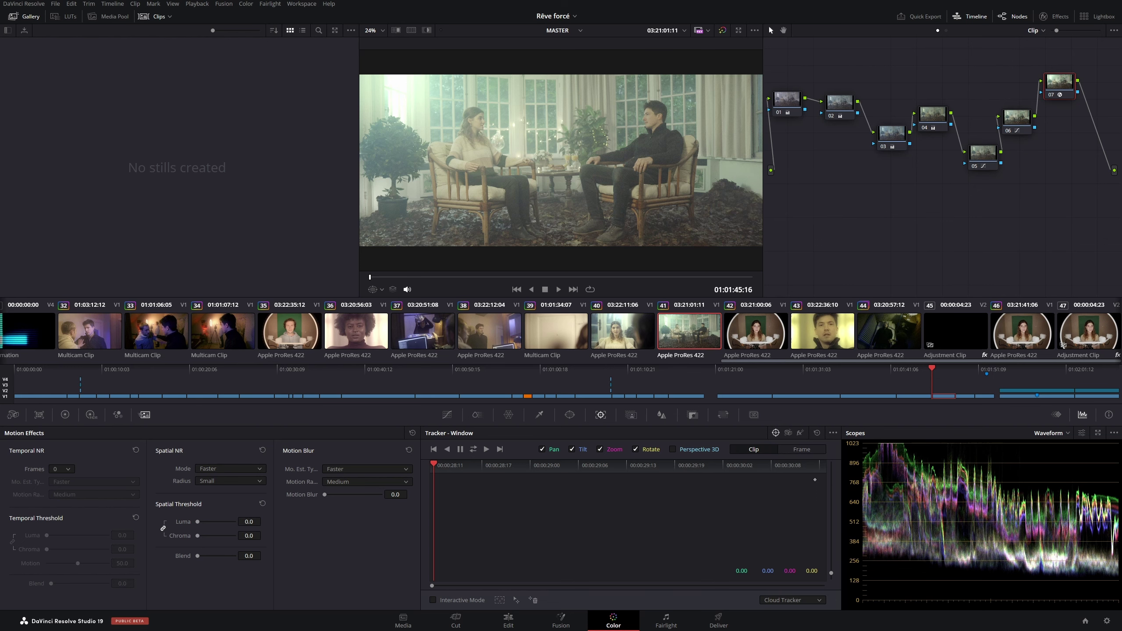
left_click(1107, 621)
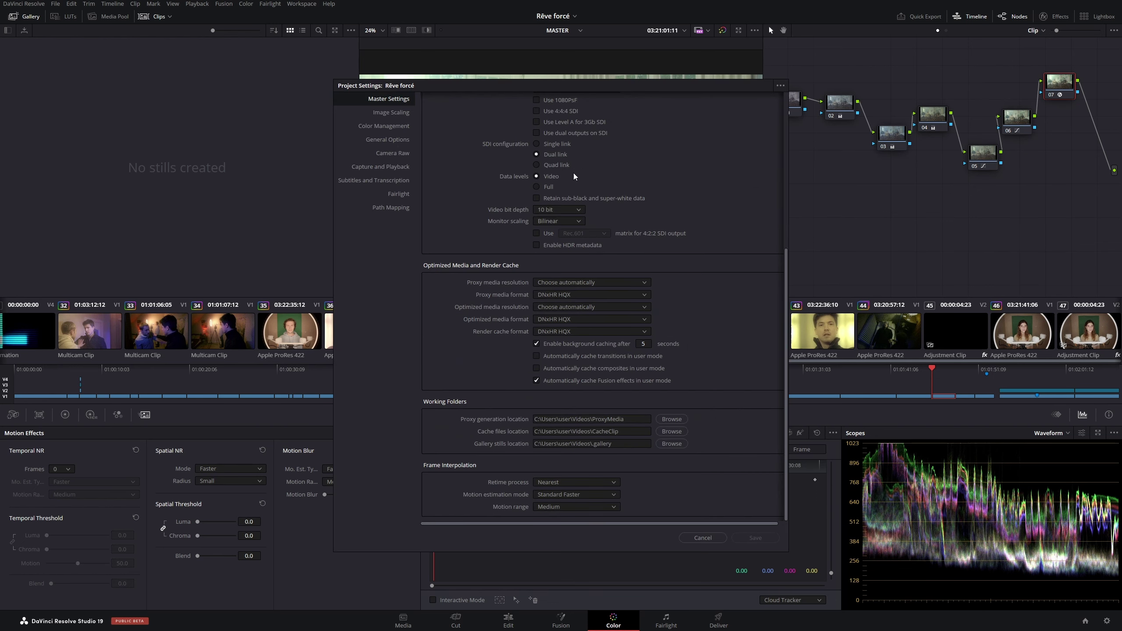
Set Node Stack Layers to 4 under General Options and save the project settings
left_click(396, 141)
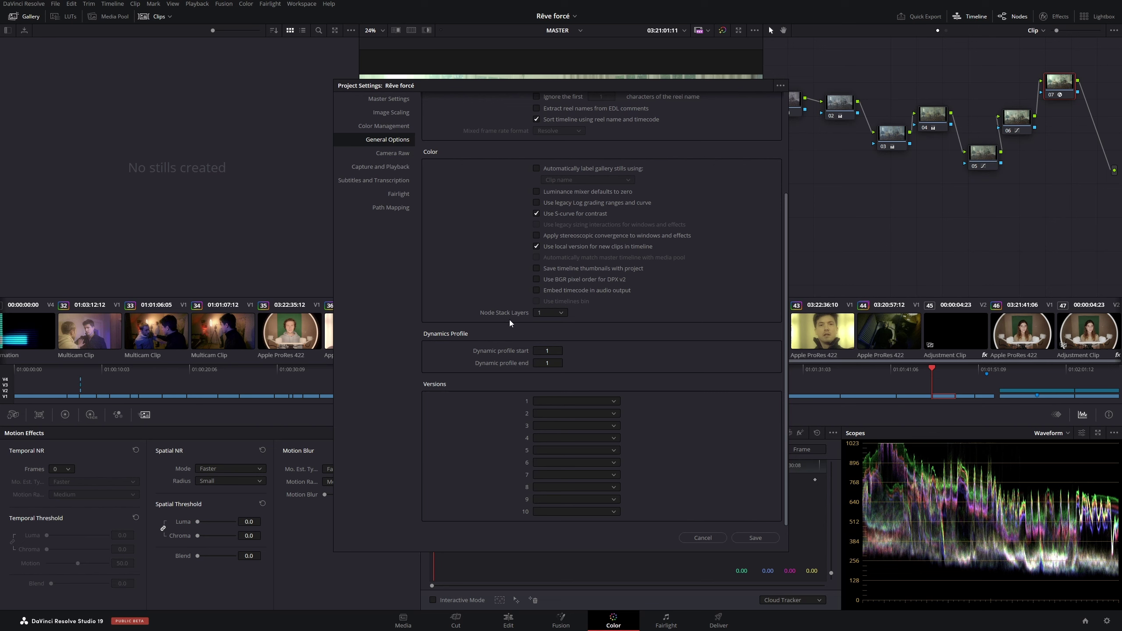
left_click(555, 313)
left_click(542, 353)
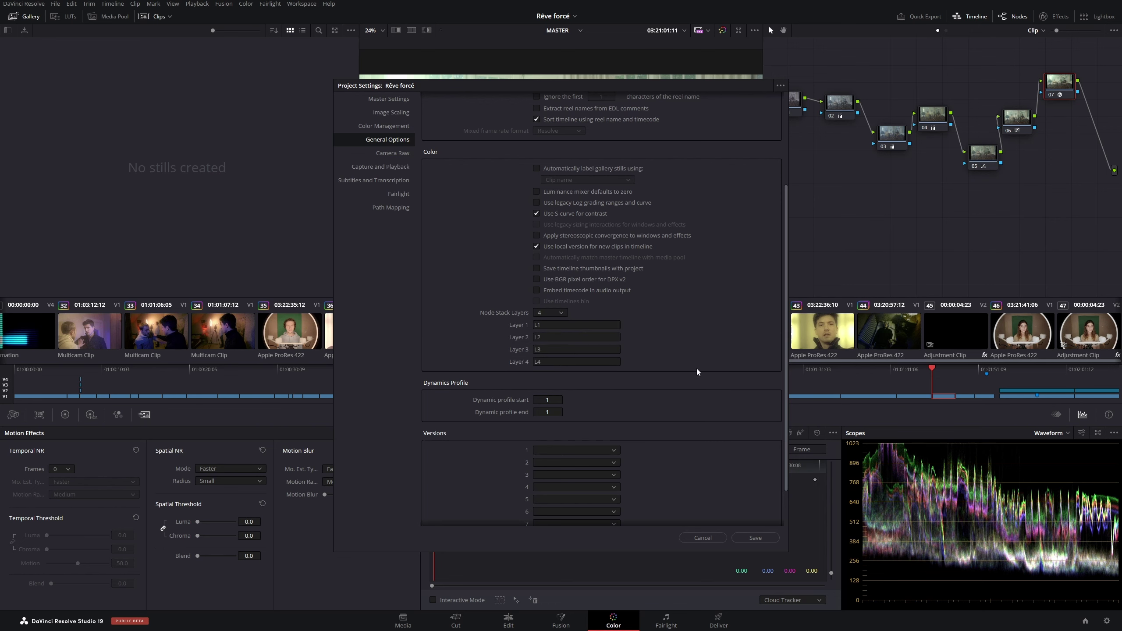
left_click(755, 537)
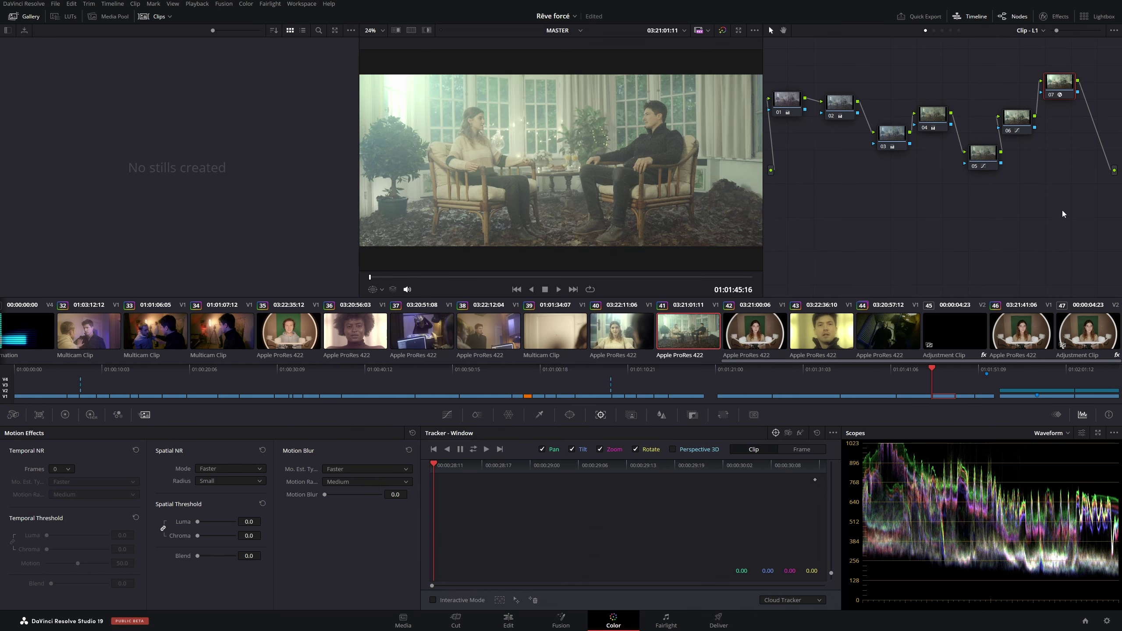
Compare clip 41's layer 2 and the Timeline node graph, ending back on layer 1
left_click(933, 30)
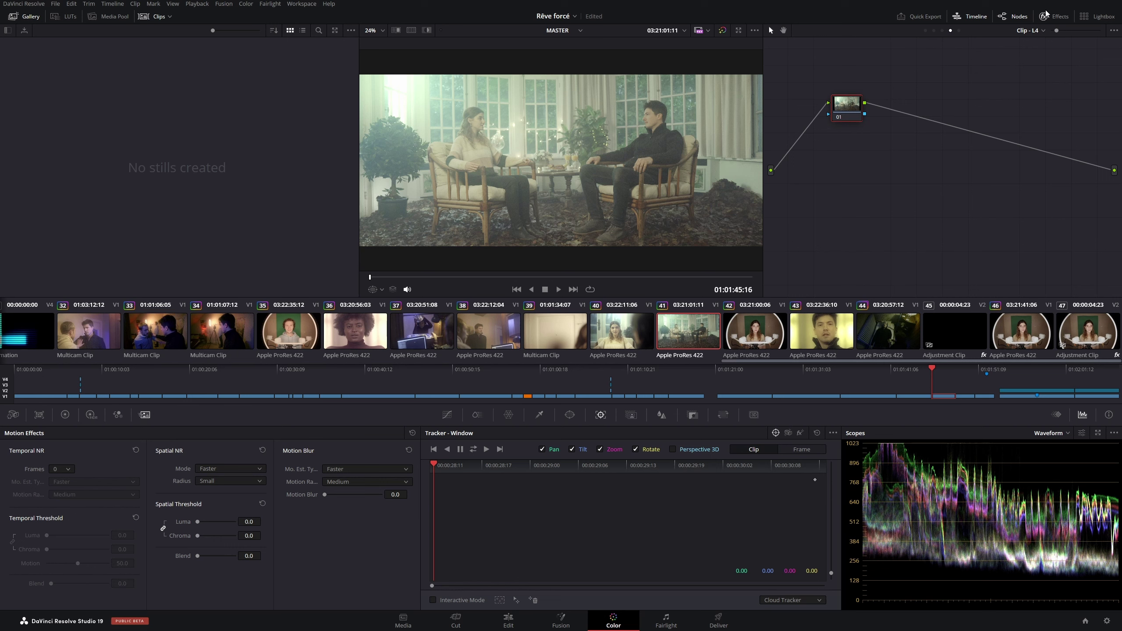
left_click(1046, 30)
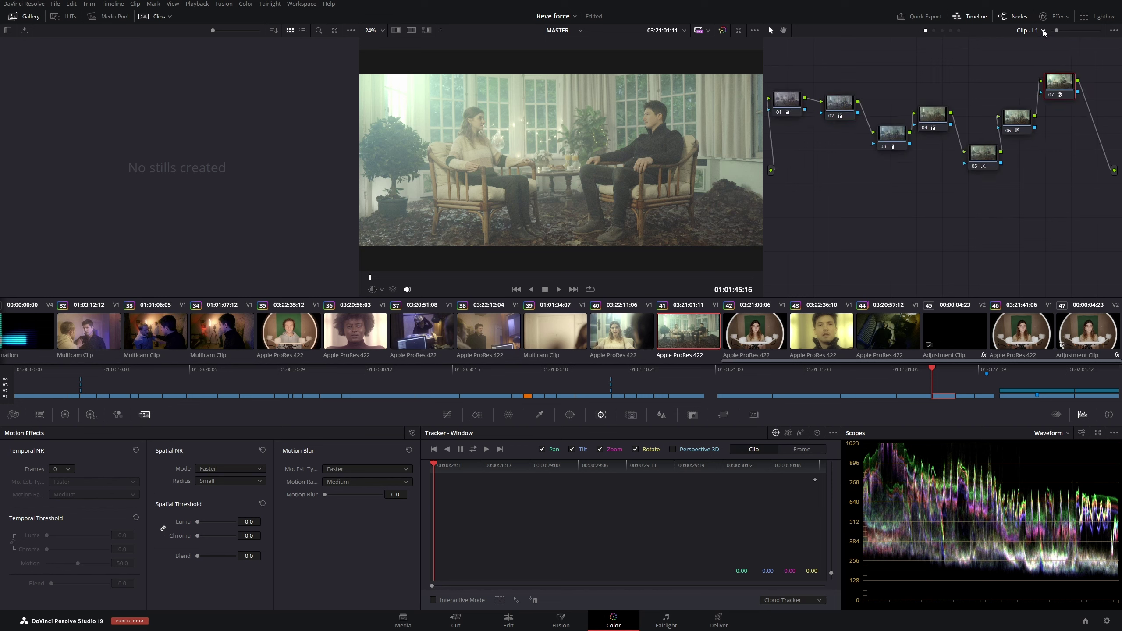
left_click(1035, 80)
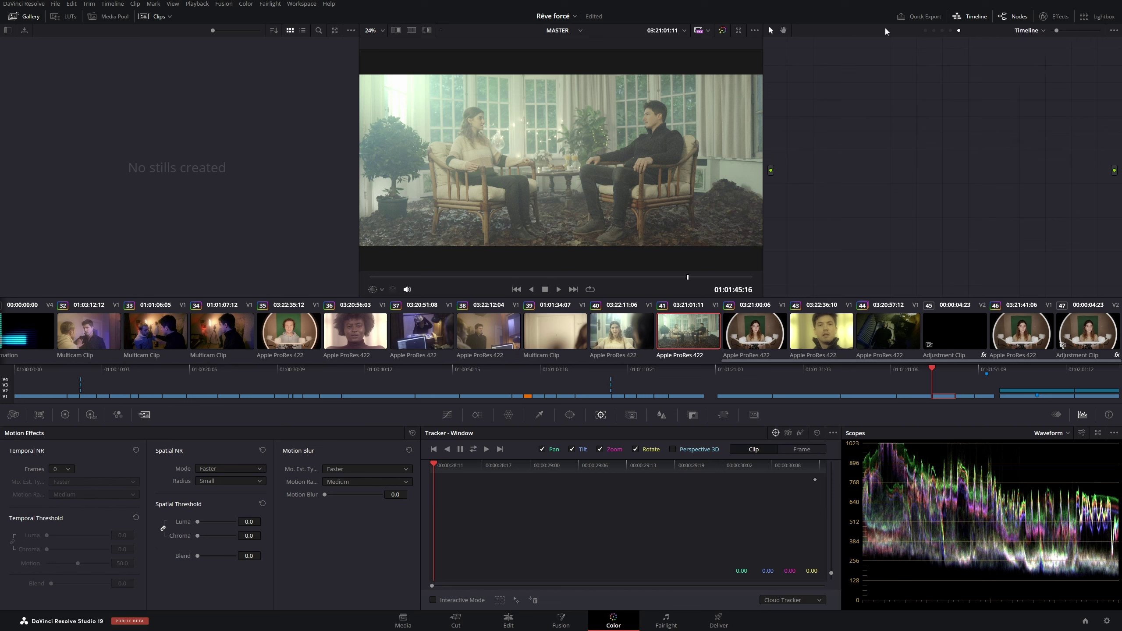
left_click(933, 31)
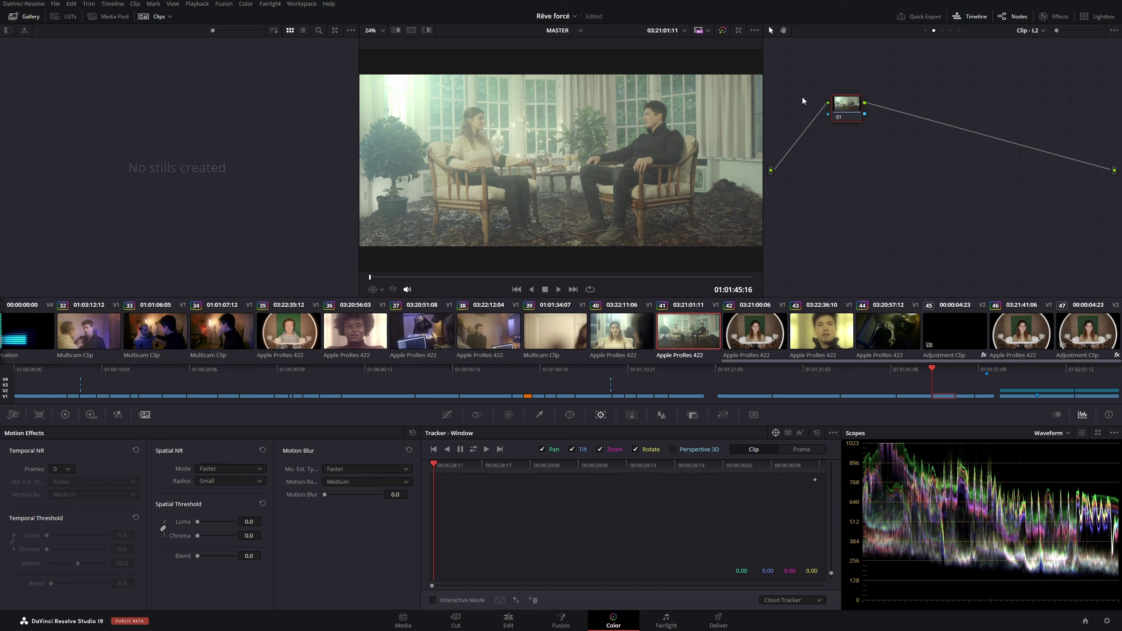
left_click(925, 30)
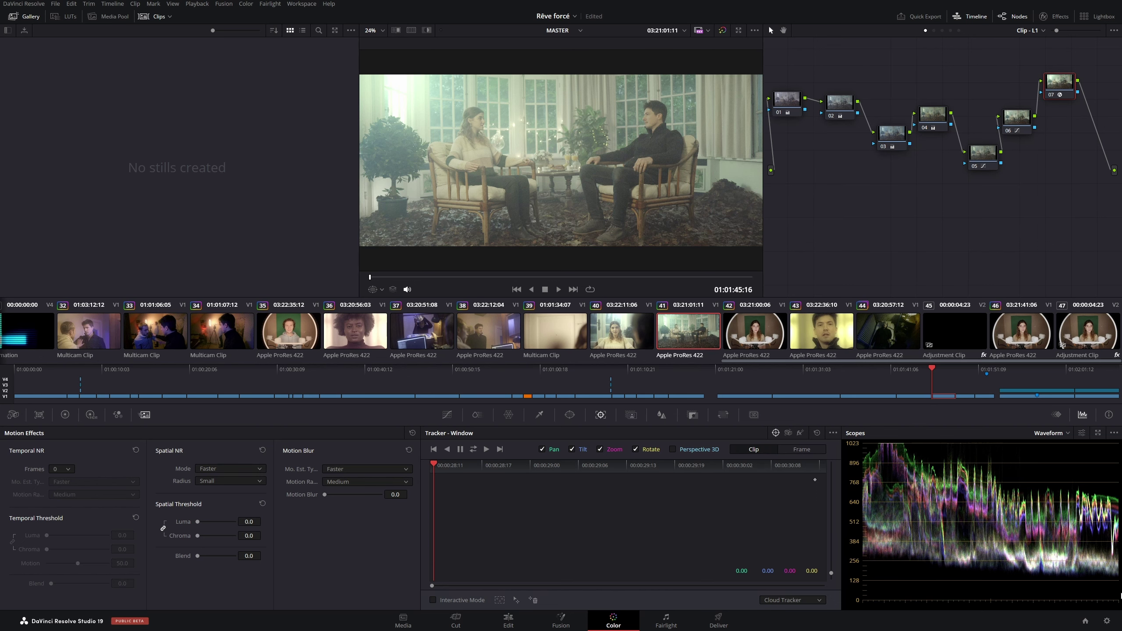
Save Project Settings with a single node layer and bring up the project list
left_click(1107, 622)
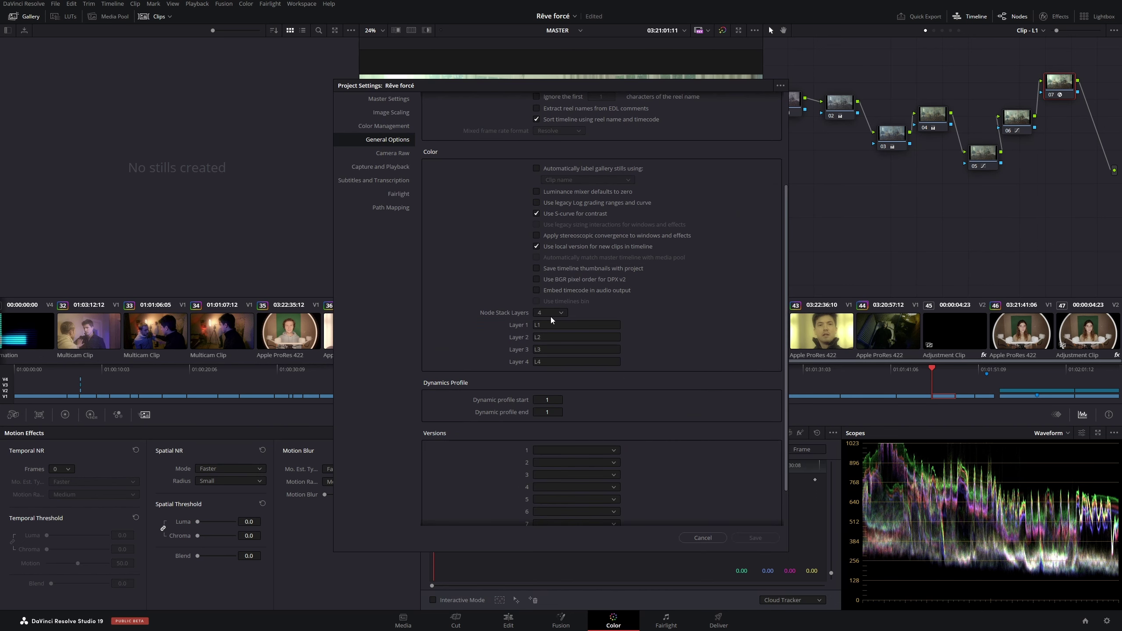
scroll(551, 316, "up", 2)
left_click(755, 538)
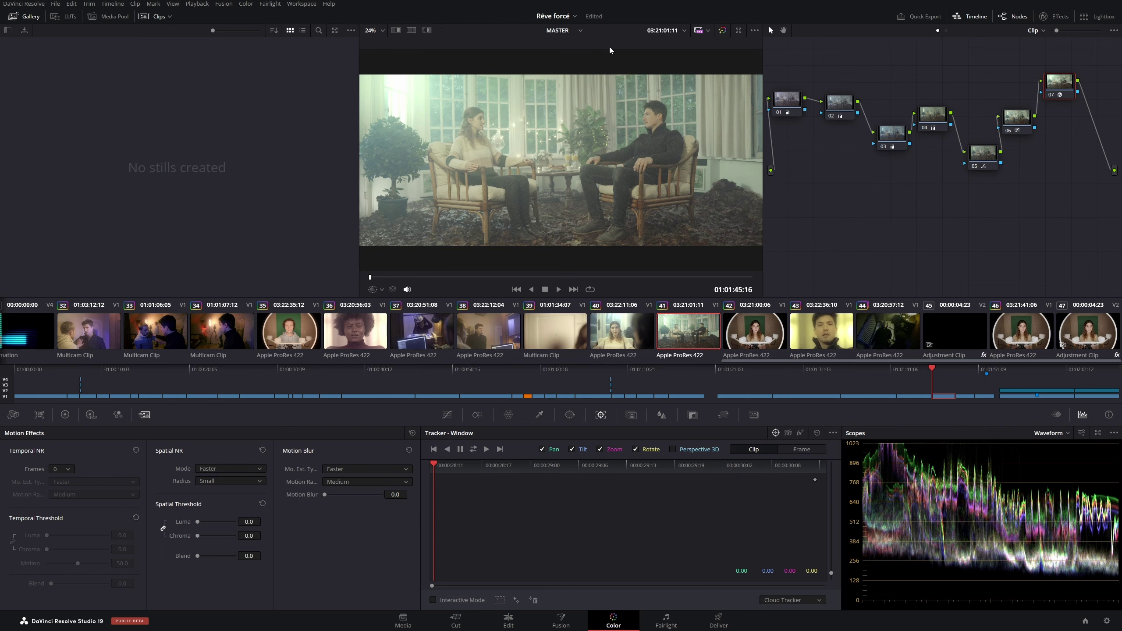
left_click(572, 17)
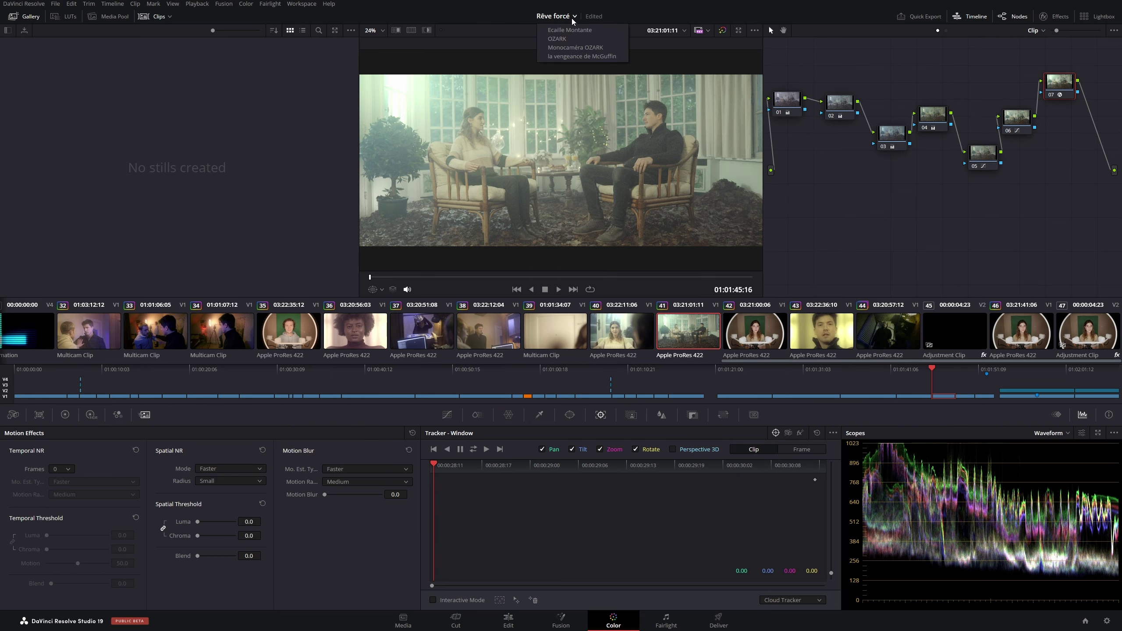
Switch to Monocaméra OZARK, select clip 16, and show the Effects library
left_click(579, 47)
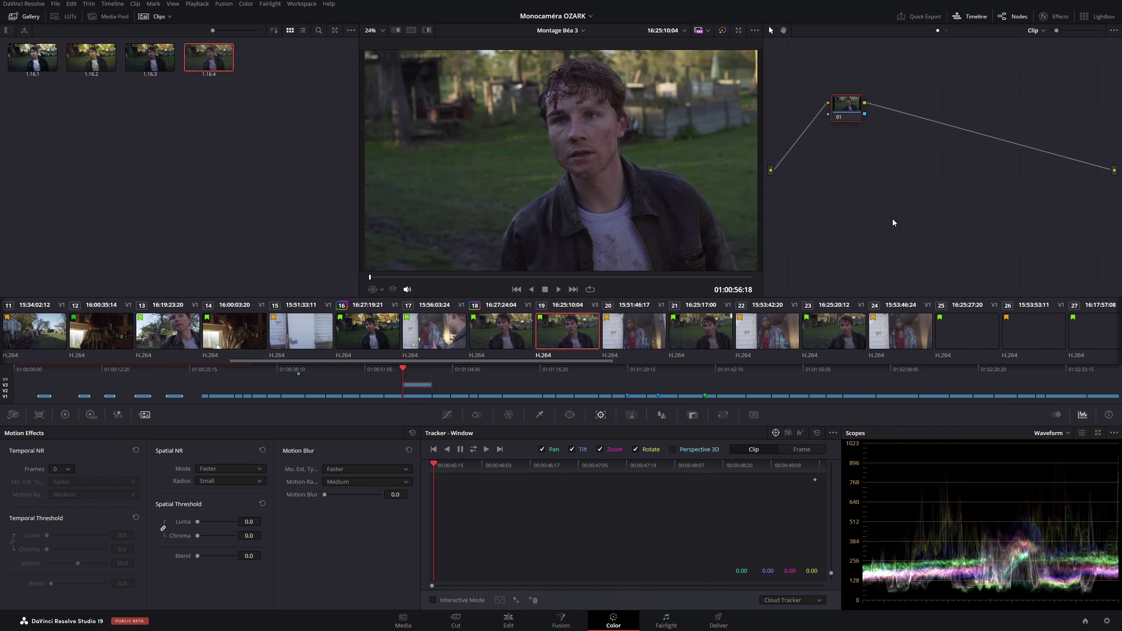
left_click(363, 331)
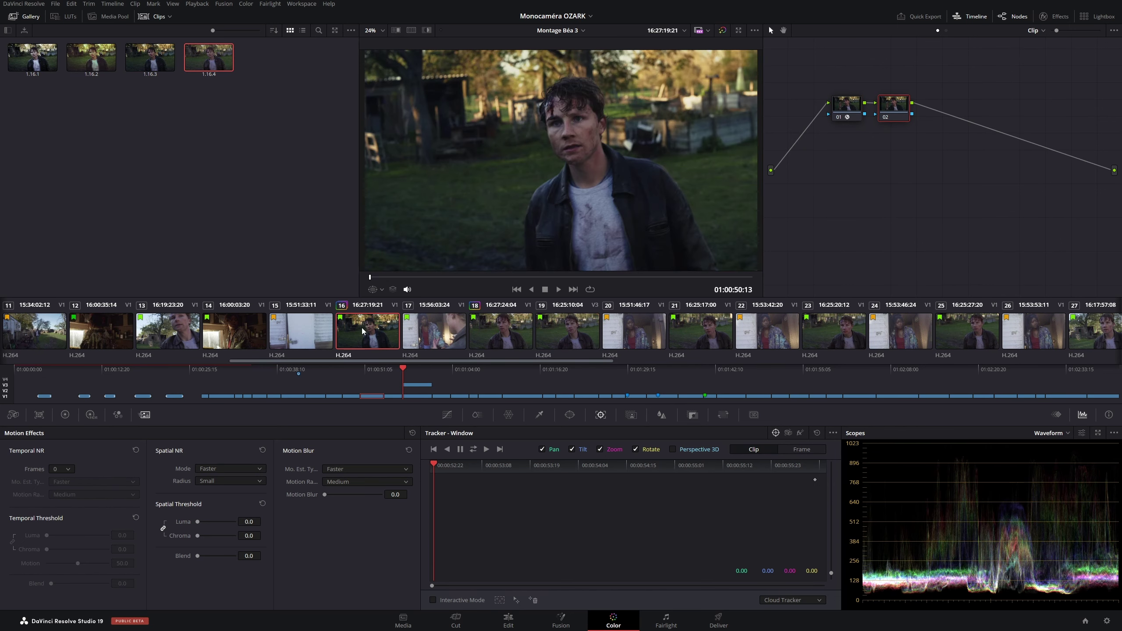
left_click(1060, 16)
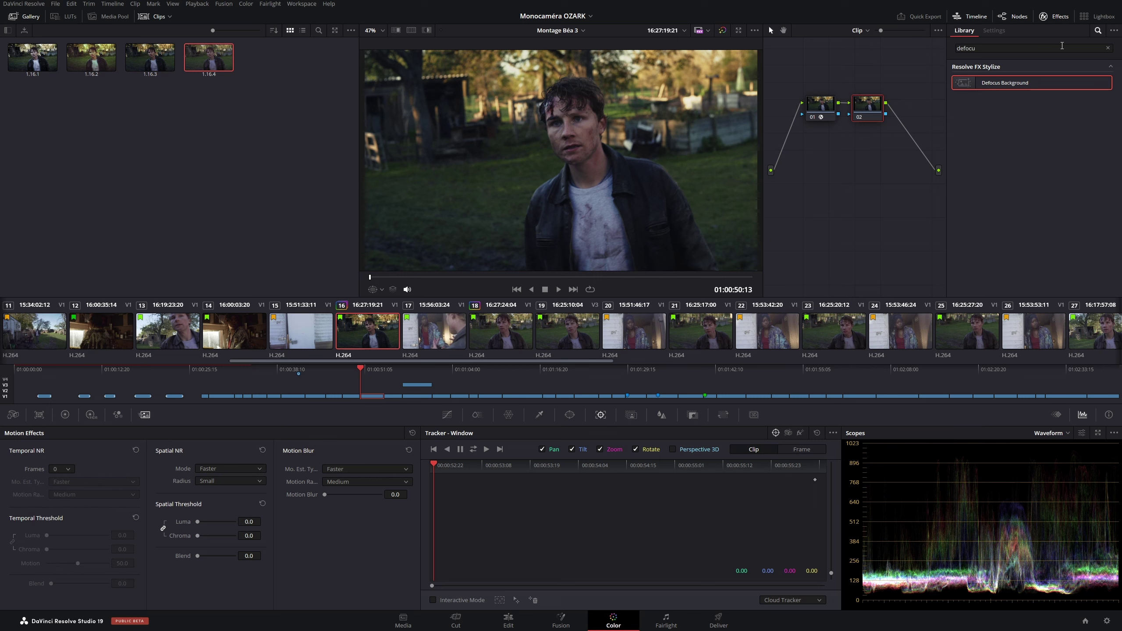
Search Effects for 'film lo' and drop Film Look Creator onto clip 16's node 02
triple_click(1062, 46)
type("film lo")
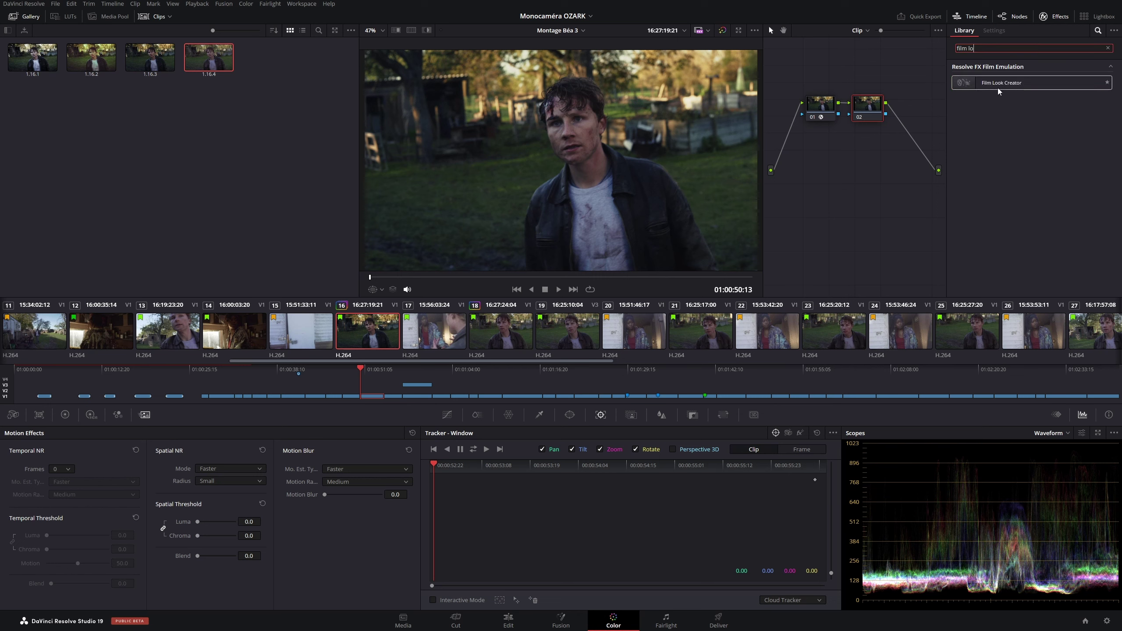
left_click_drag(998, 88, 869, 106)
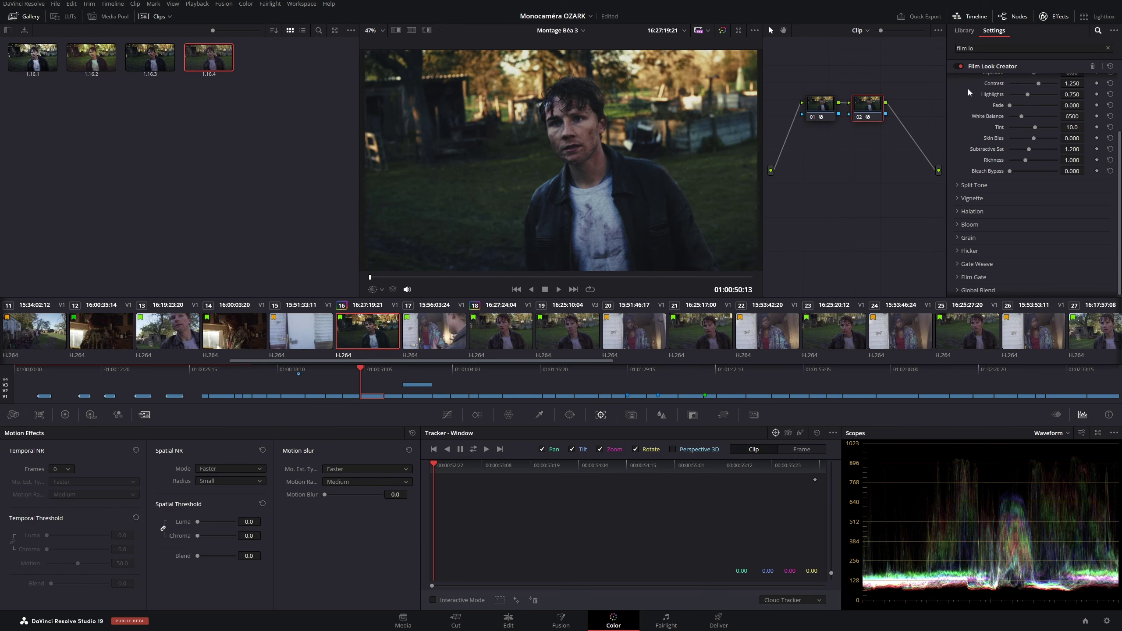
scroll(968, 88, "down", 3)
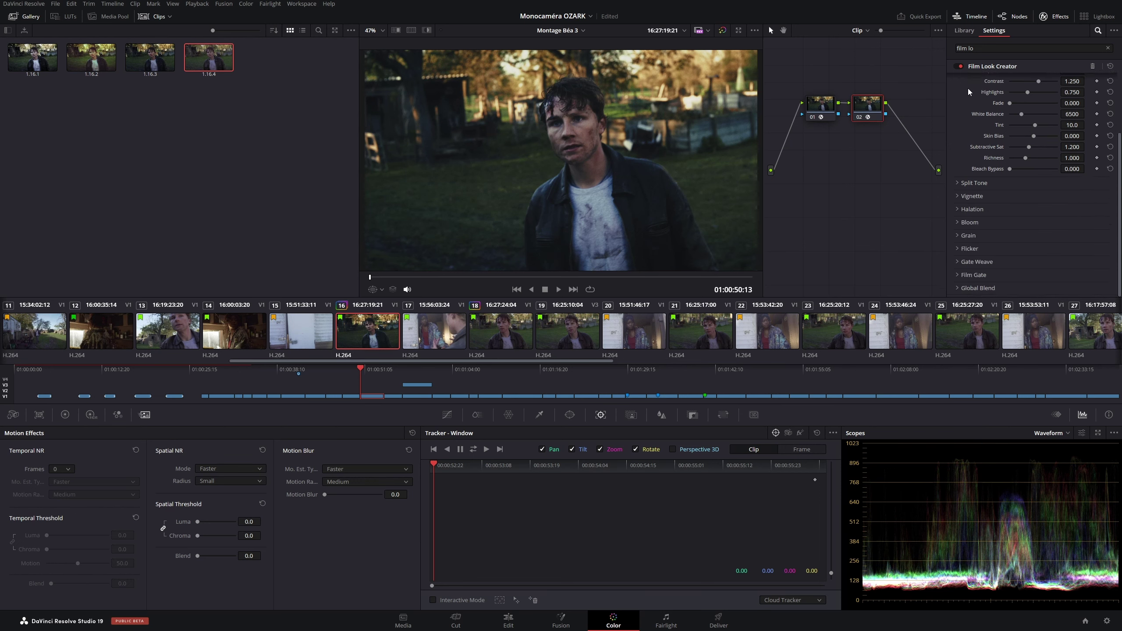
scroll(969, 233, "up", 3)
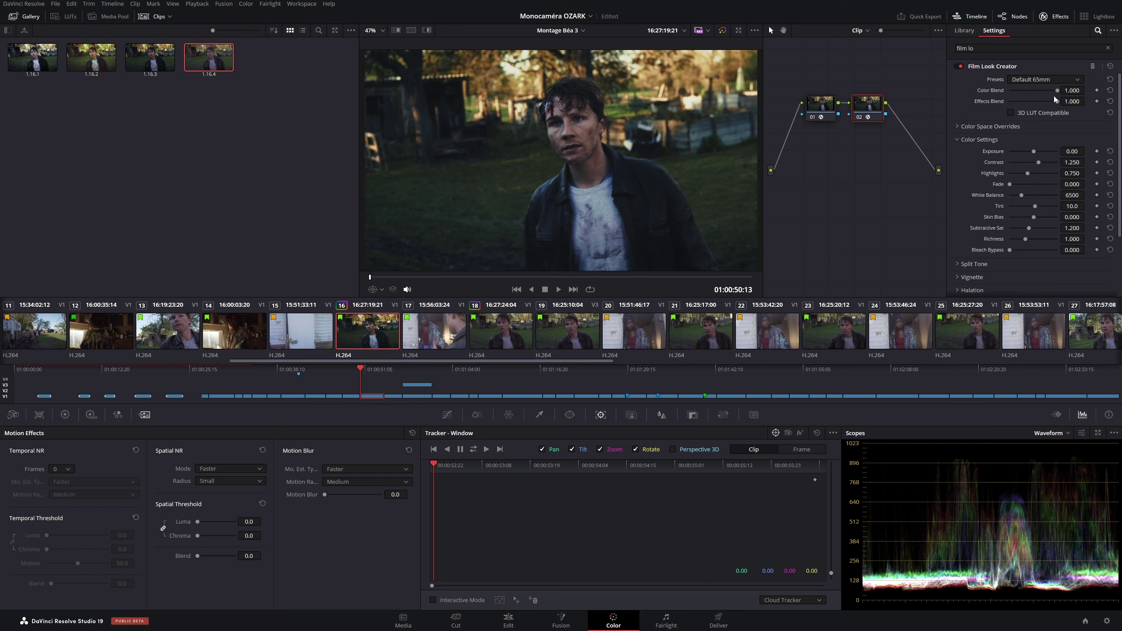
Set Film Look Creator to Custom with Exposure -0.14 and Contrast 0.885, and expand Flicker
left_click(1051, 79)
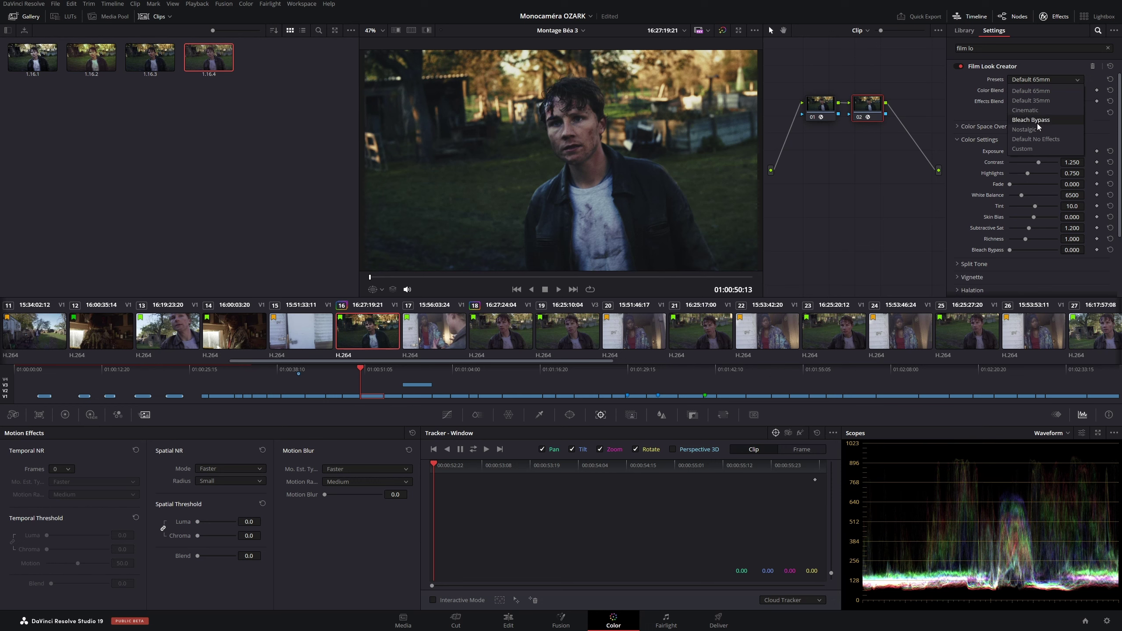
left_click(1028, 150)
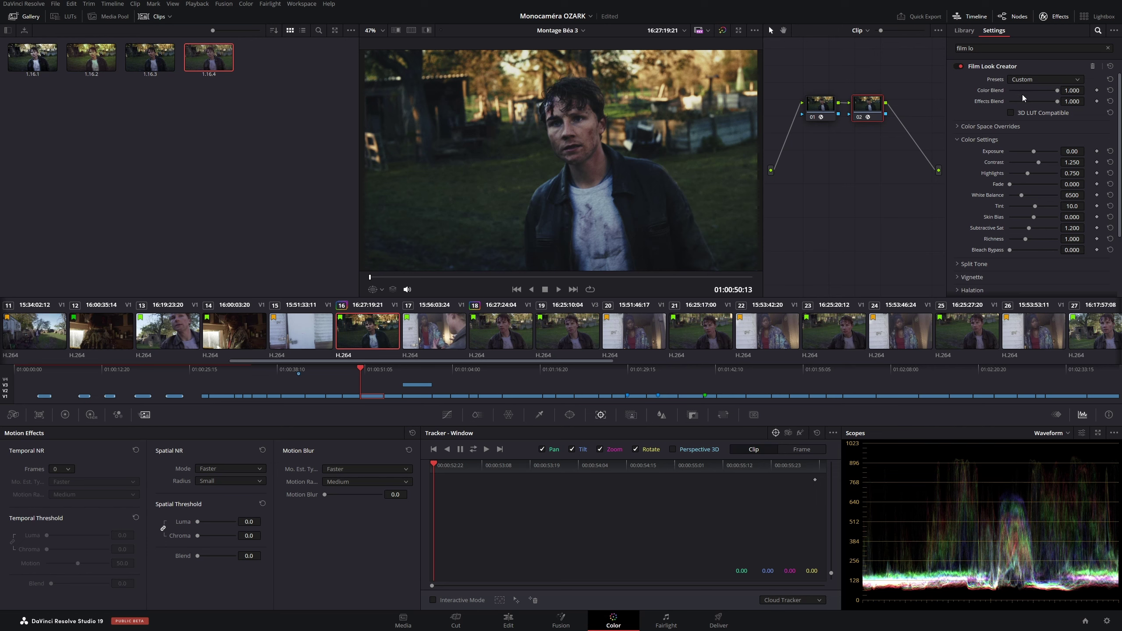
scroll(973, 106, "down", 3)
scroll(967, 114, "up", 2)
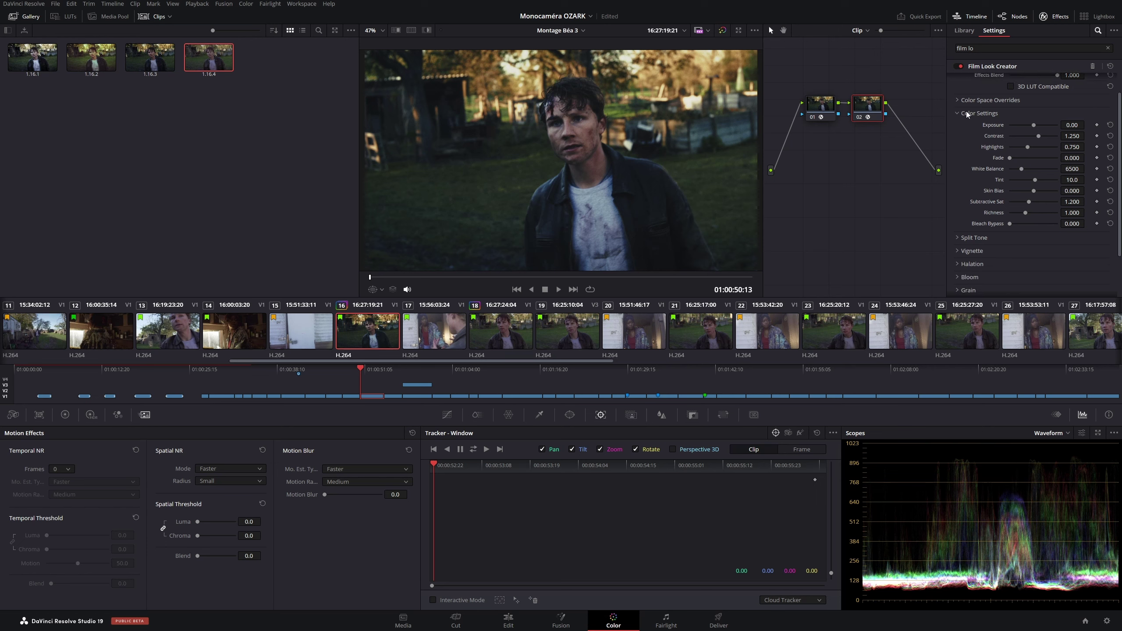
left_click_drag(1031, 125, 1035, 121)
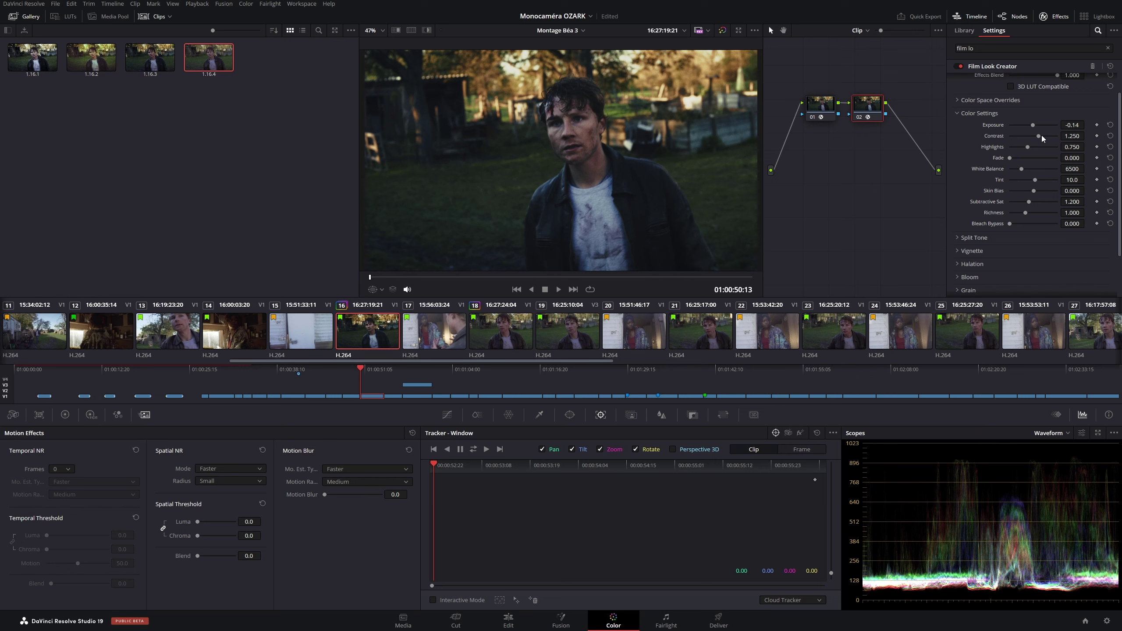
left_click_drag(1041, 136, 1029, 136)
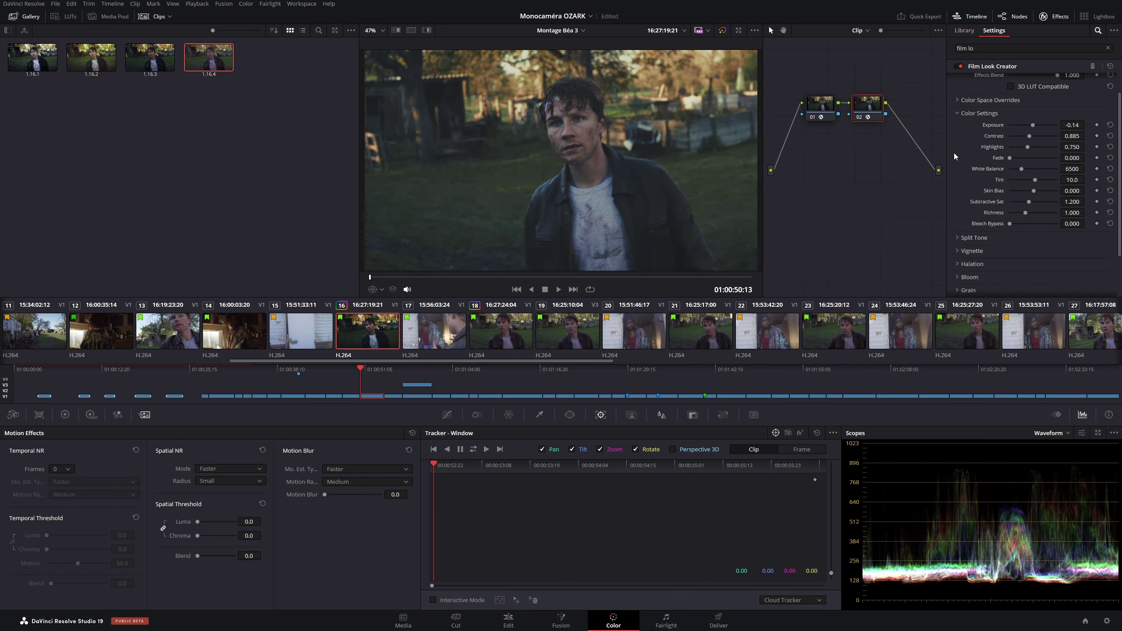
scroll(970, 192, "down", 4)
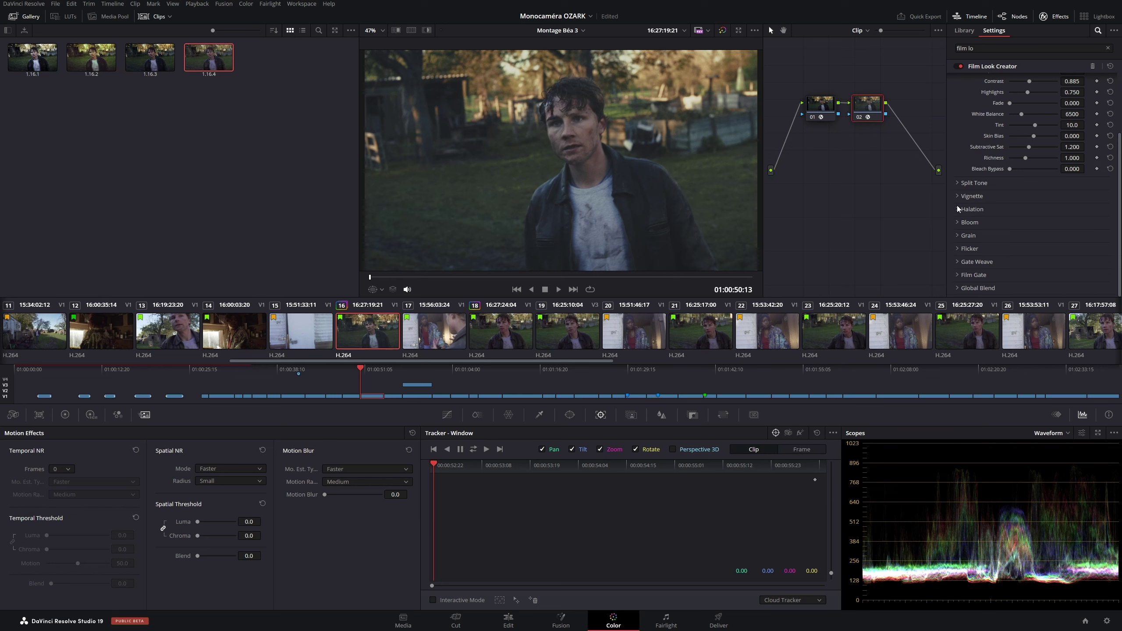
left_click(956, 248)
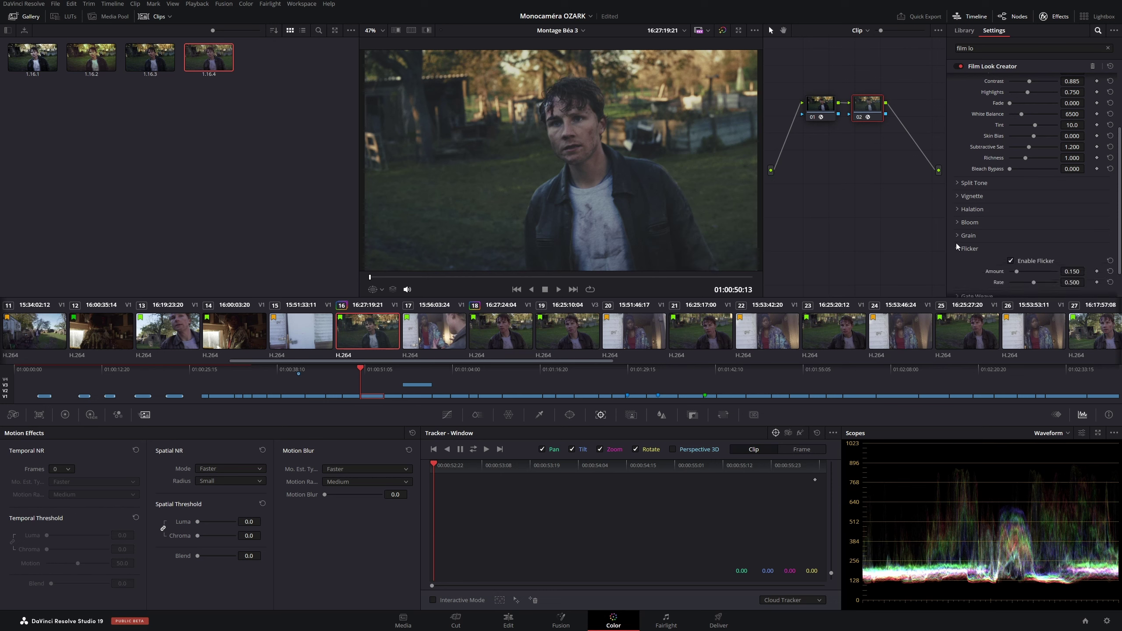
scroll(975, 234, "up", 3)
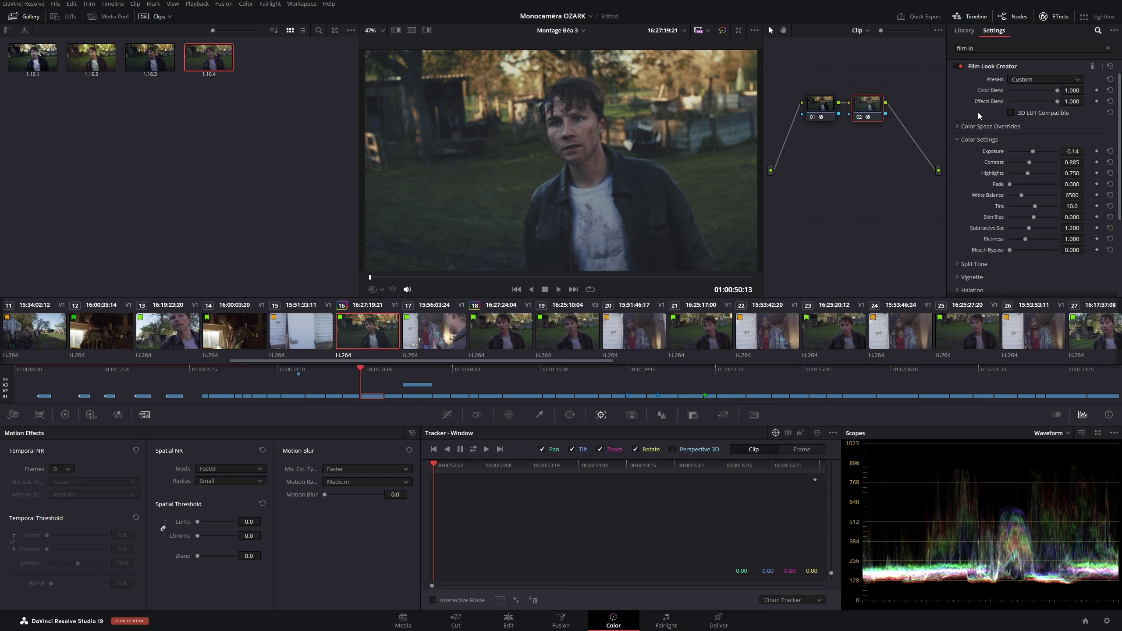
Delete Film Look Creator node 02 and scrub the viewer forward to 01:00:51:22
left_click(958, 125)
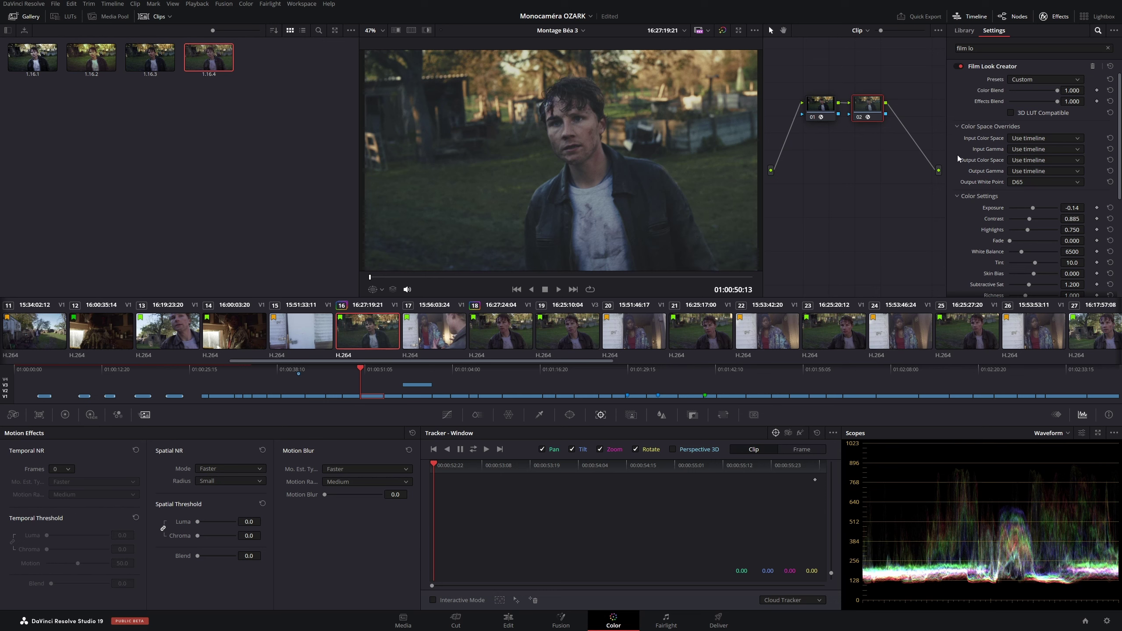
scroll(971, 157, "down", 3)
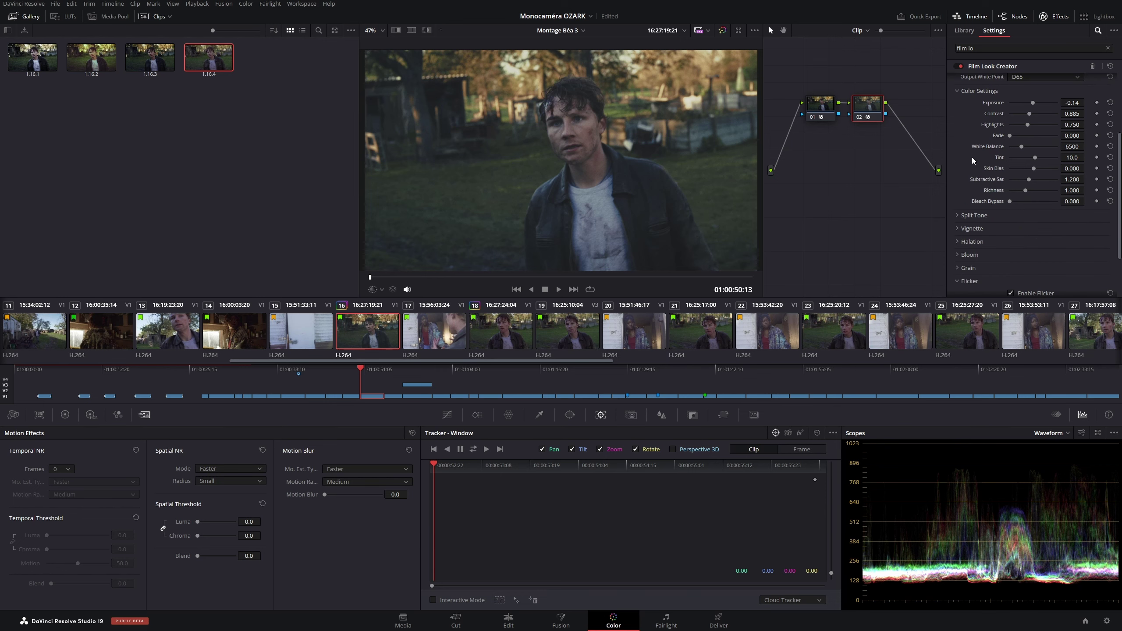
scroll(968, 157, "down", 2)
scroll(993, 234, "up", 4)
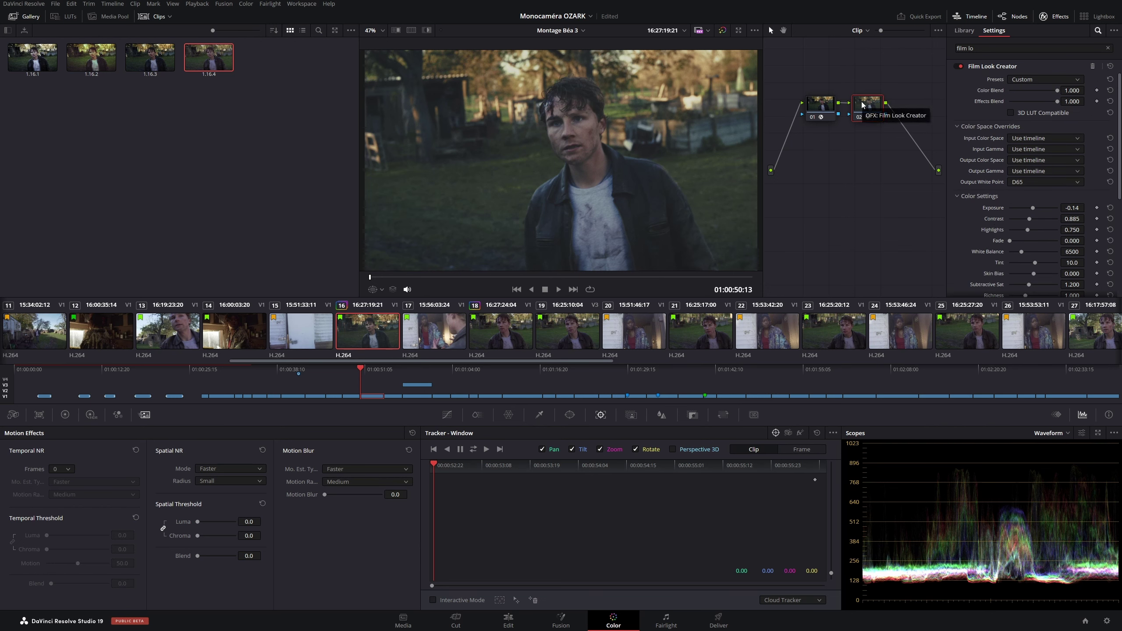
key("Delete")
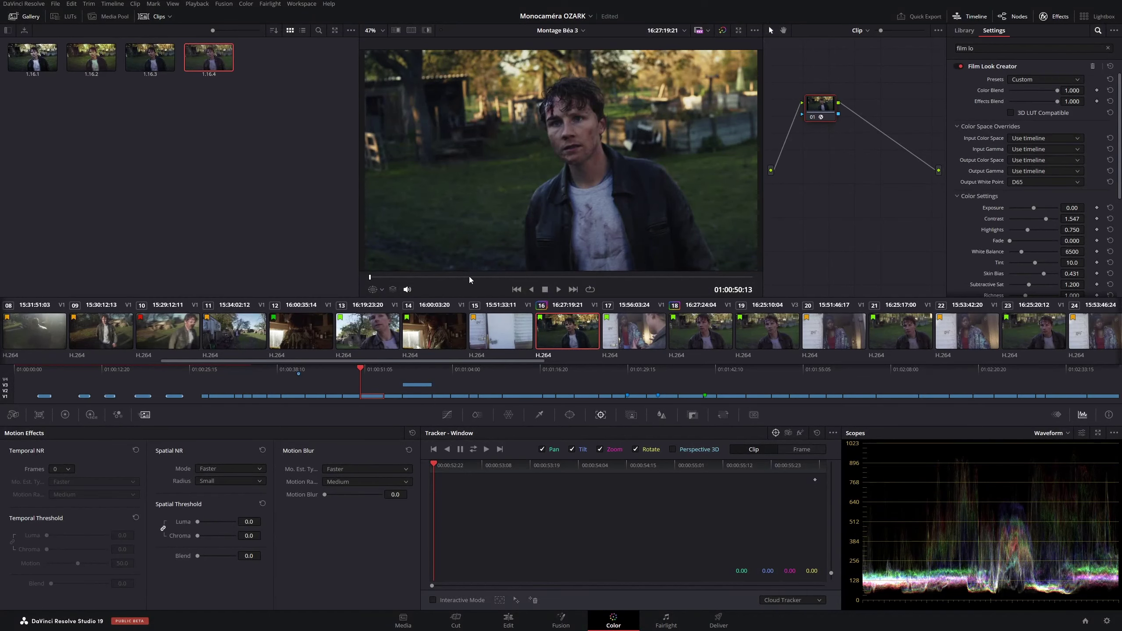
left_click(467, 277)
left_click_drag(468, 278, 519, 277)
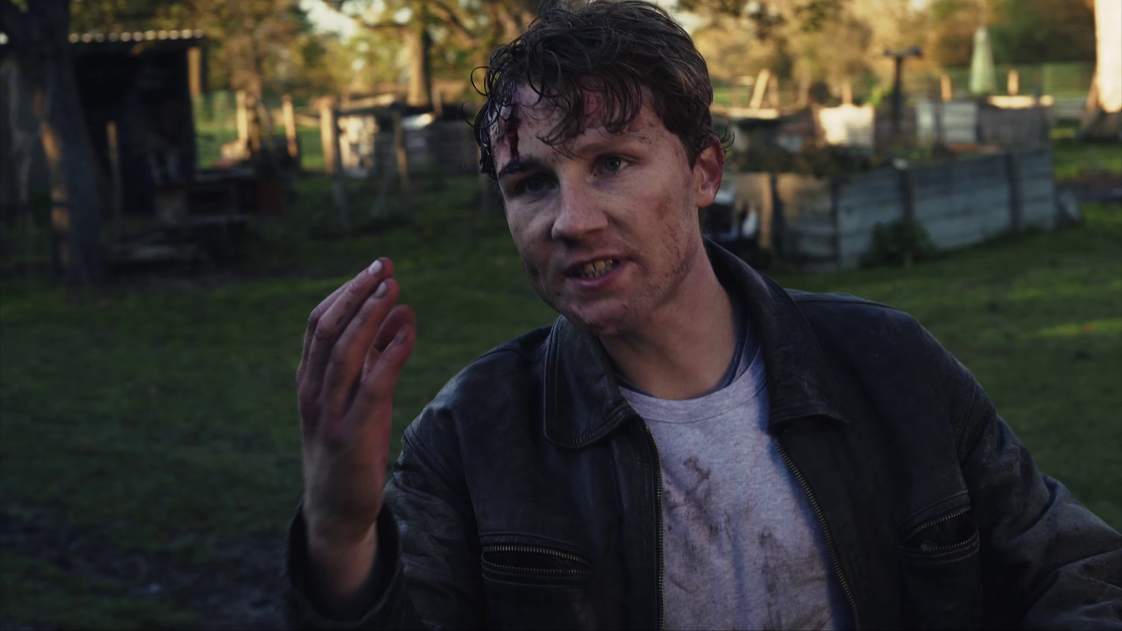
Compare grade Versions 1, 2 and 3, ending with Version 3 loaded
key("1")
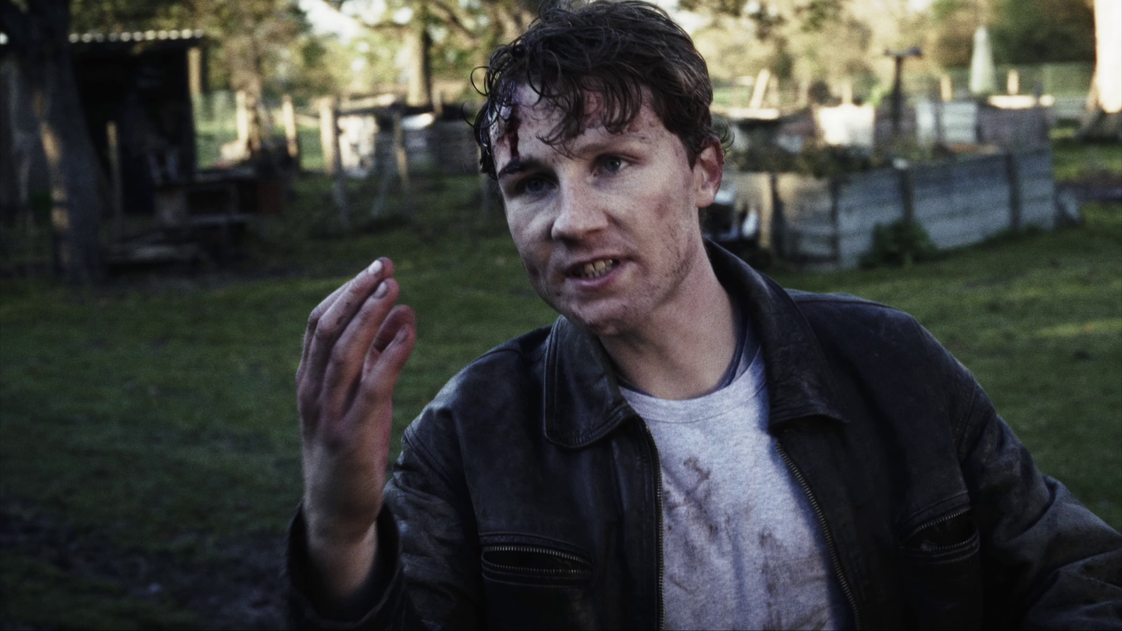
key("2")
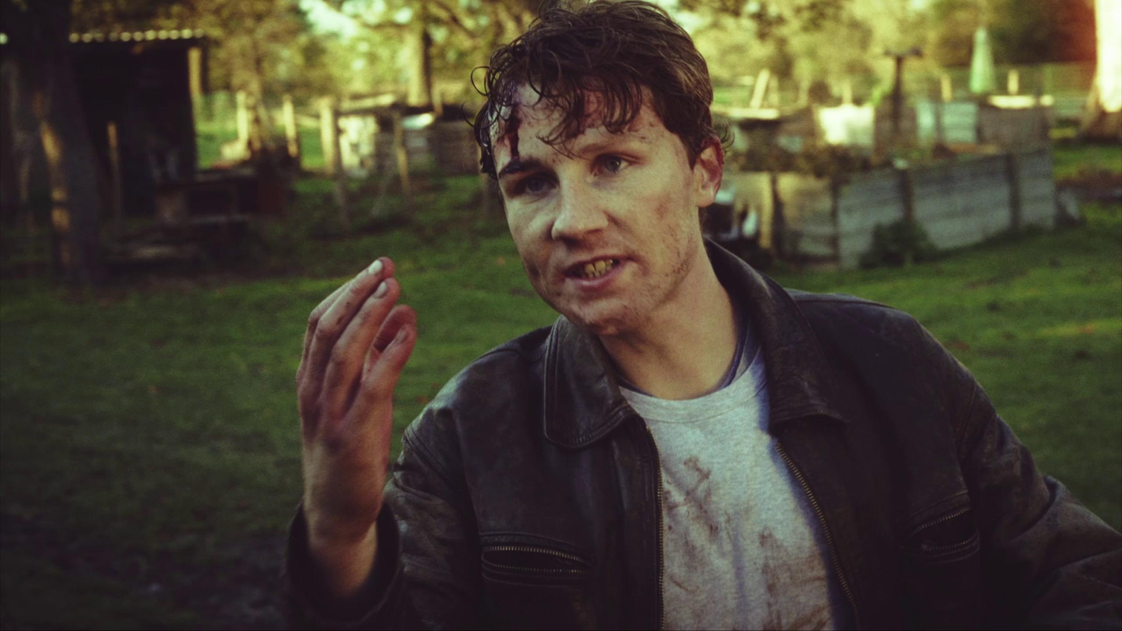
key("3")
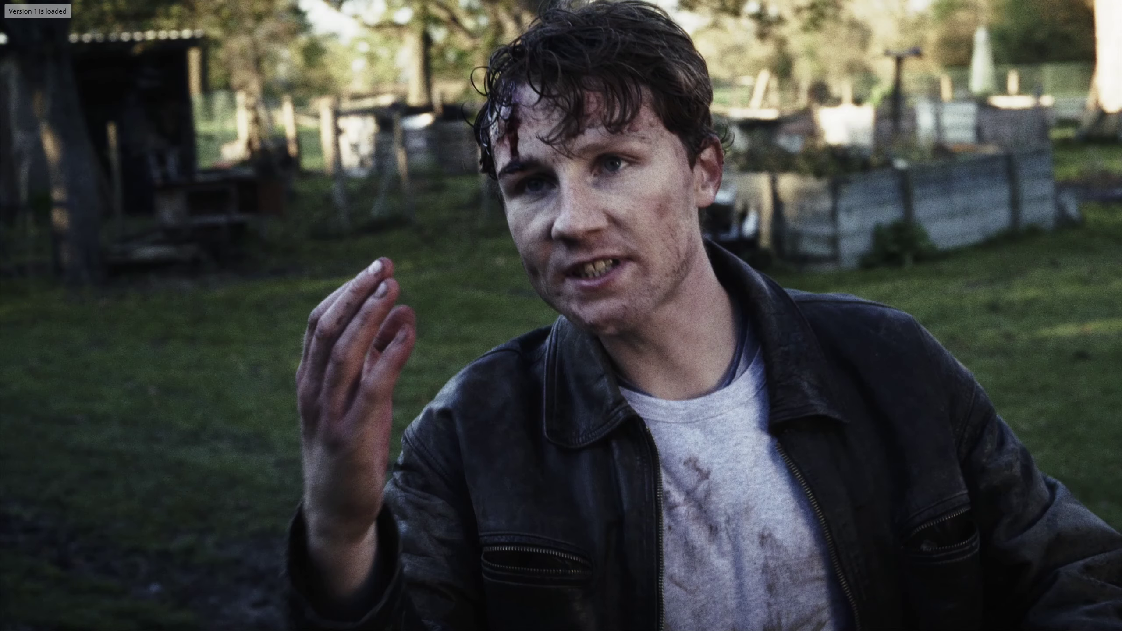
key("2")
key("3")
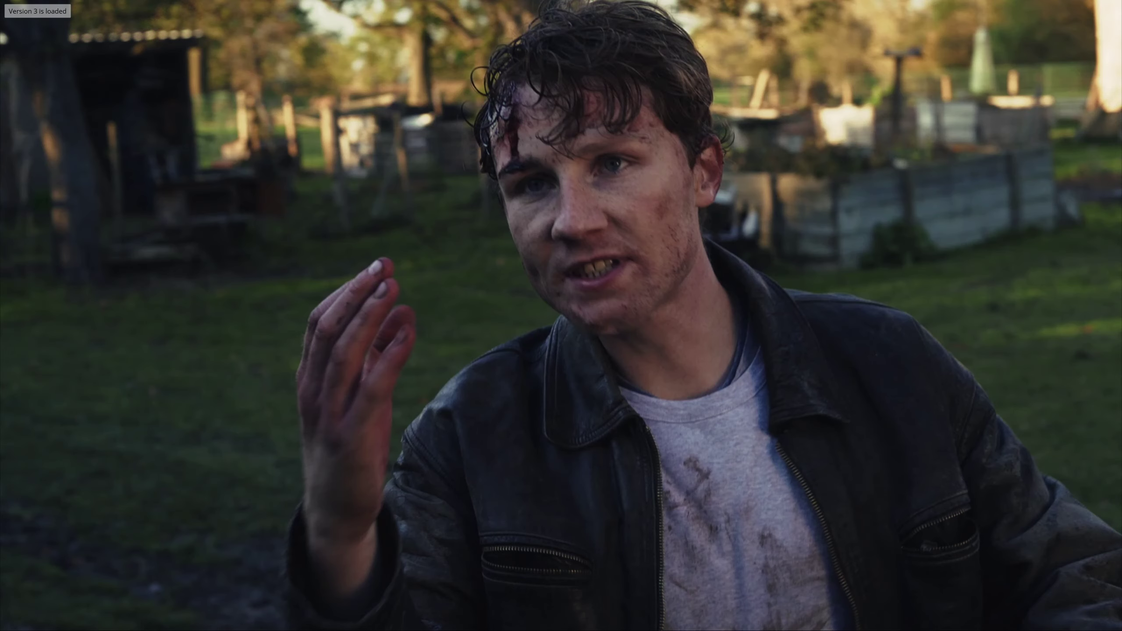
Leave full screen and set Split Tone to Amount 0.486, Hue Angle 69.3, Pivot 0.238
key("Escape")
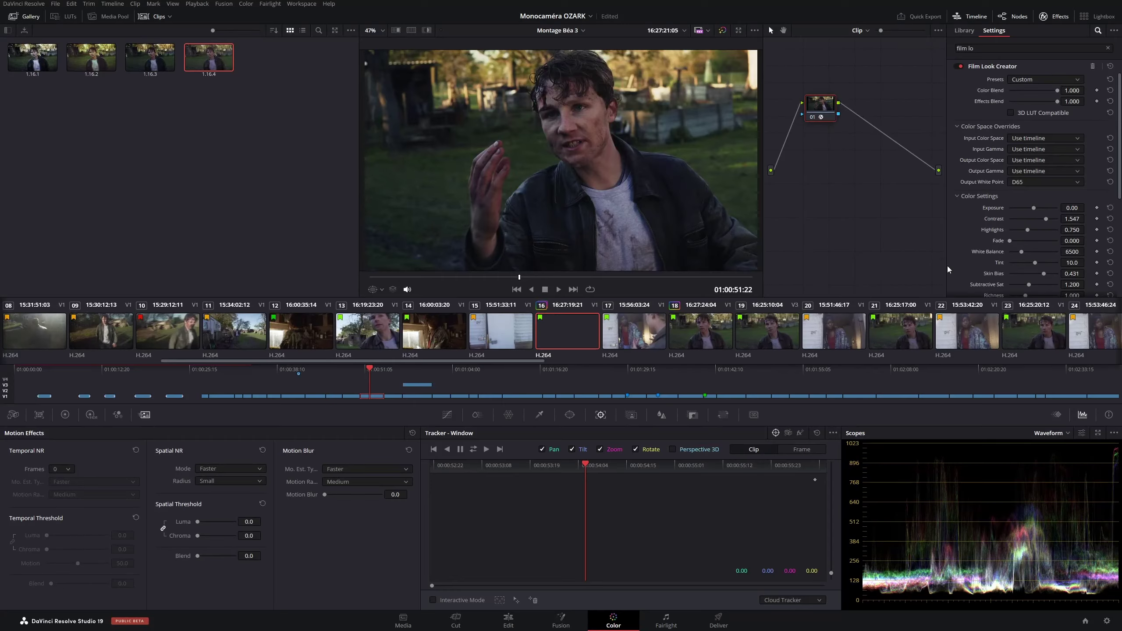
scroll(1009, 136, "down", 5)
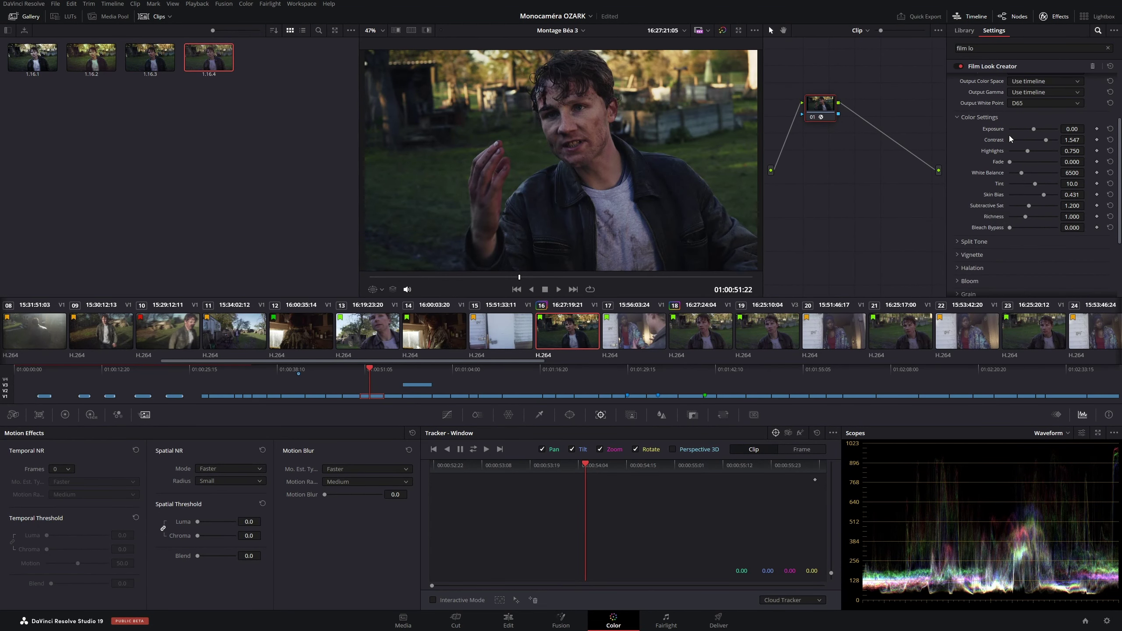
left_click(959, 189)
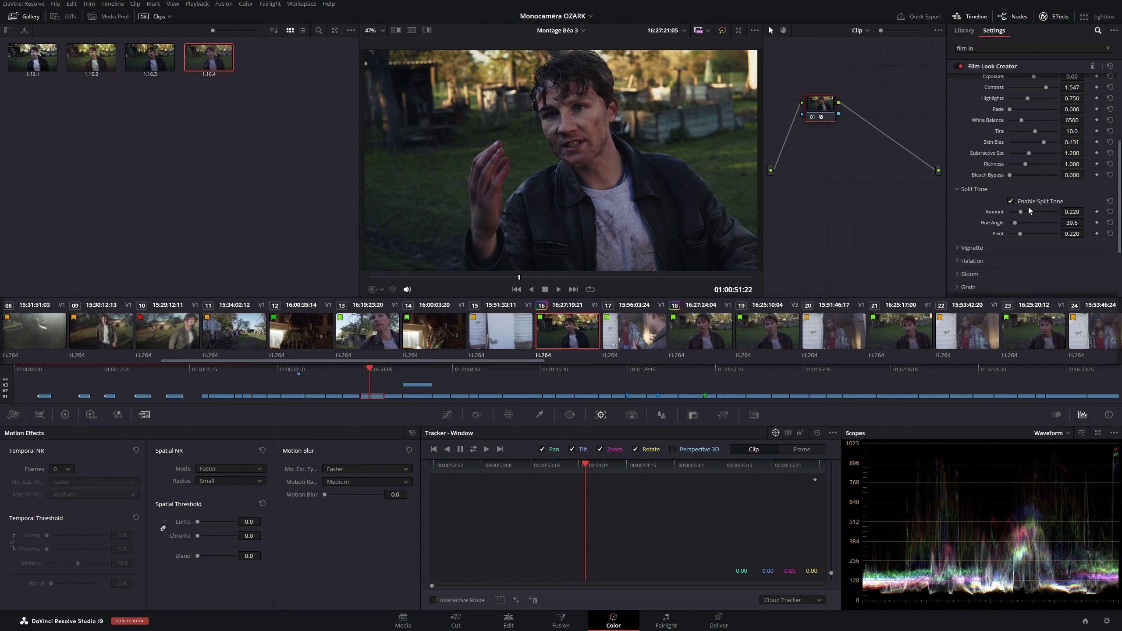
mouse_move(1021, 212)
left_mouse_down()
mouse_move(1035, 211)
mouse_move(1019, 222)
left_mouse_up()
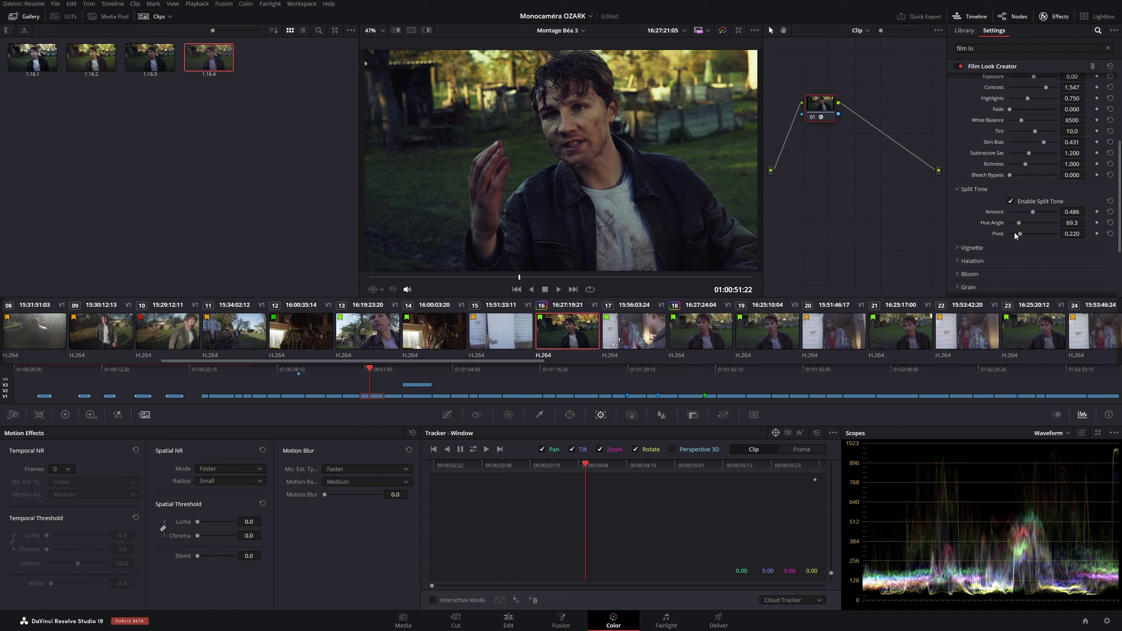
left_click_drag(1018, 232, 1025, 235)
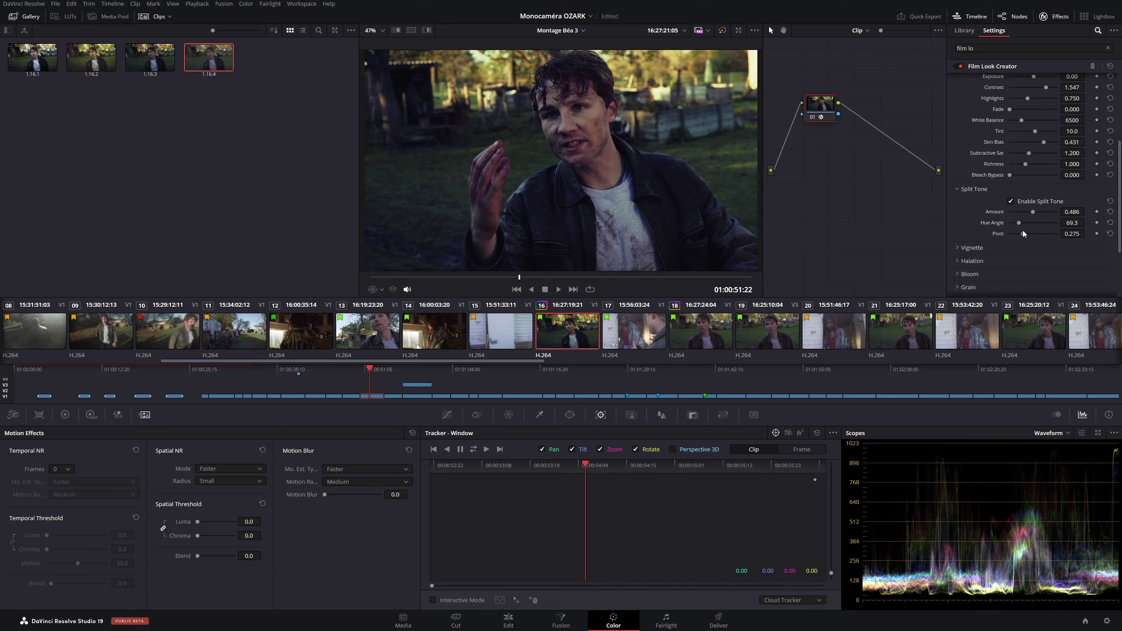
left_click_drag(1024, 233, 1021, 233)
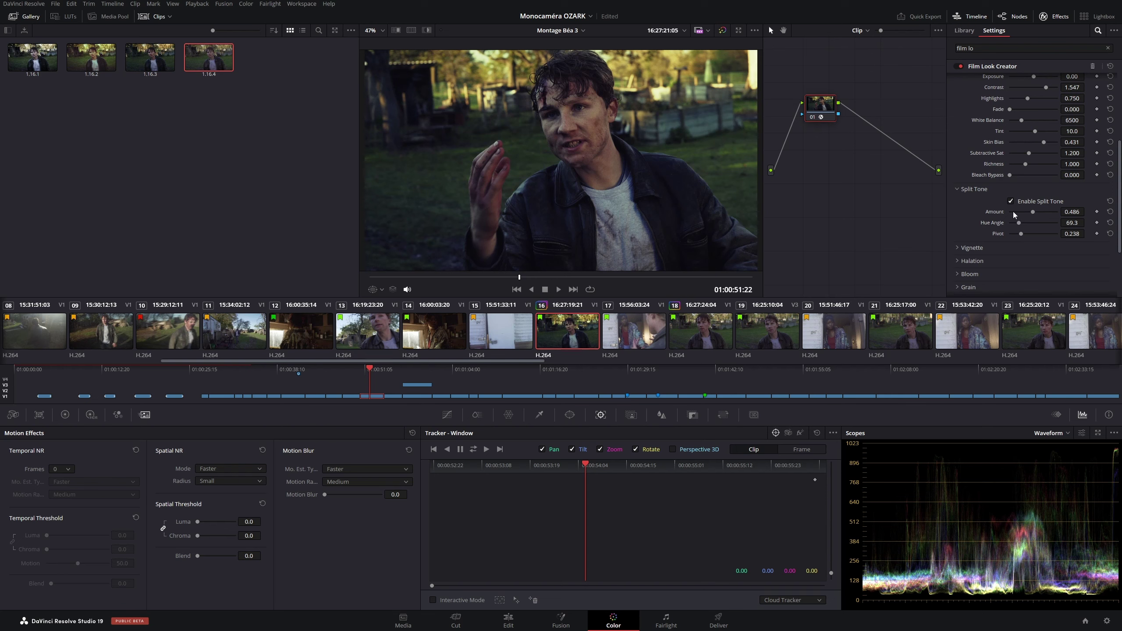
scroll(998, 225, "up", 5)
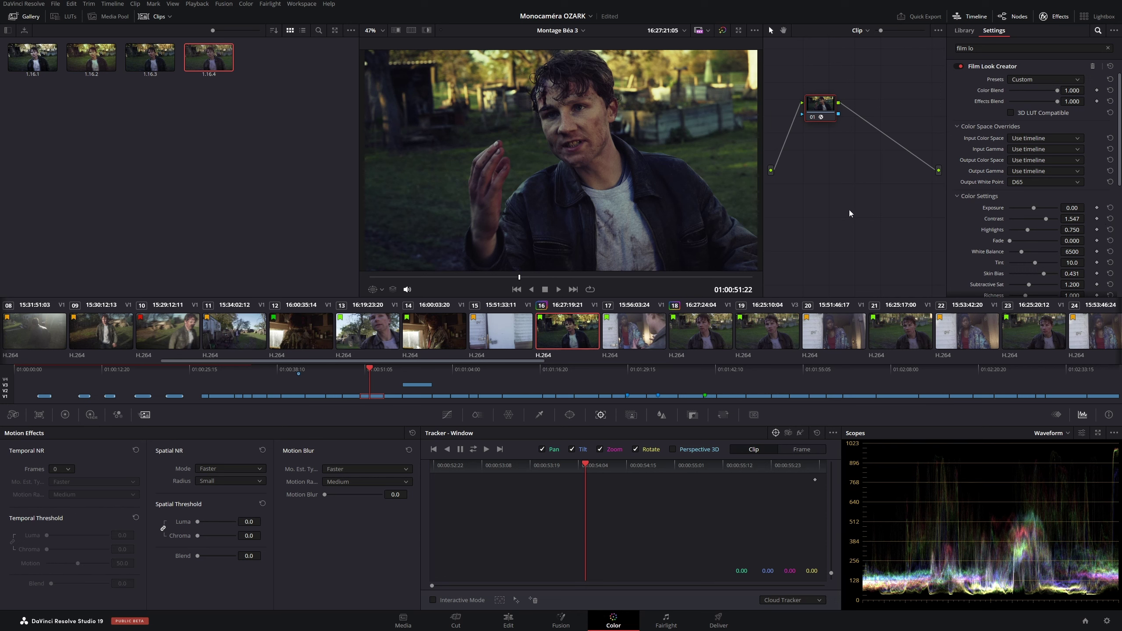
scroll(987, 135, "down", 5)
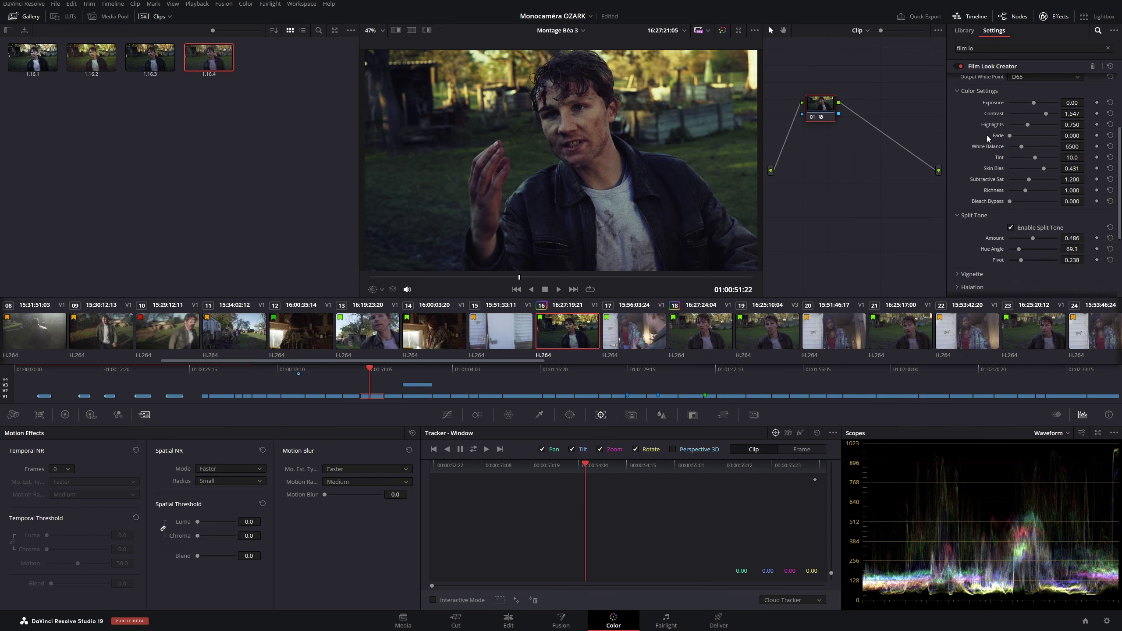
scroll(992, 214, "down", 3)
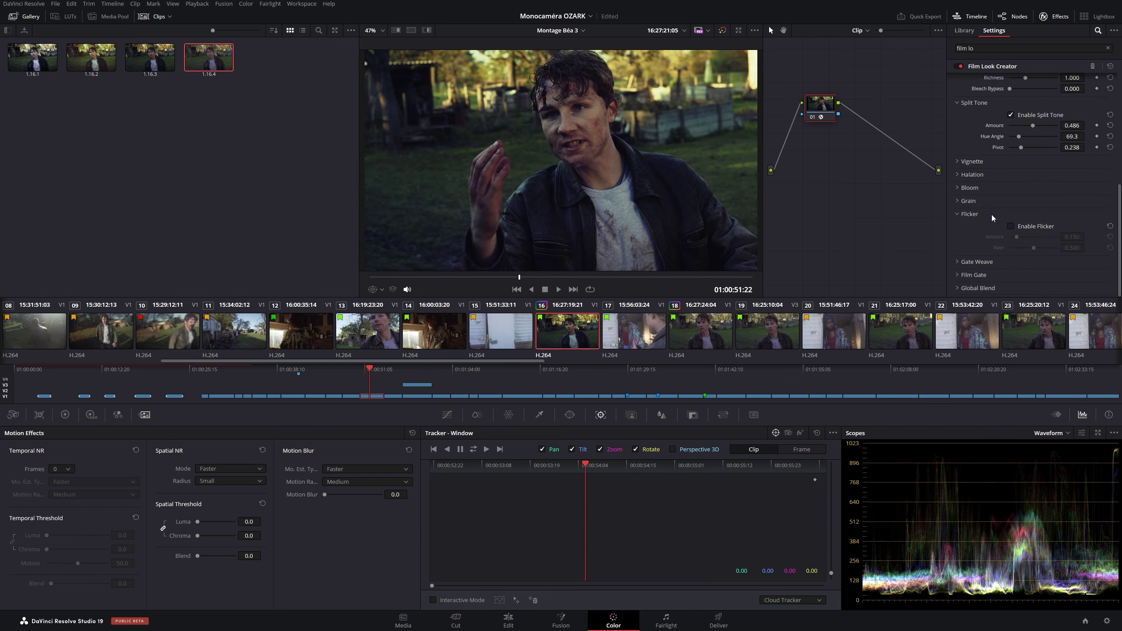
scroll(992, 214, "up", 8)
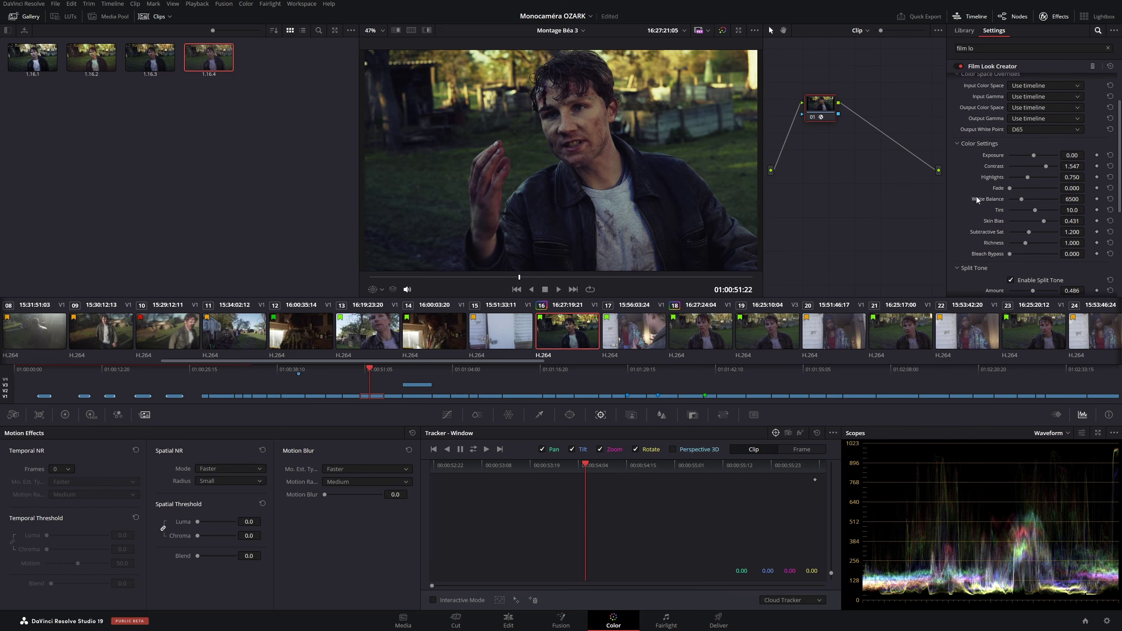
scroll(977, 197, "down", 7)
scroll(971, 182, "up", 4)
scroll(971, 177, "up", 4)
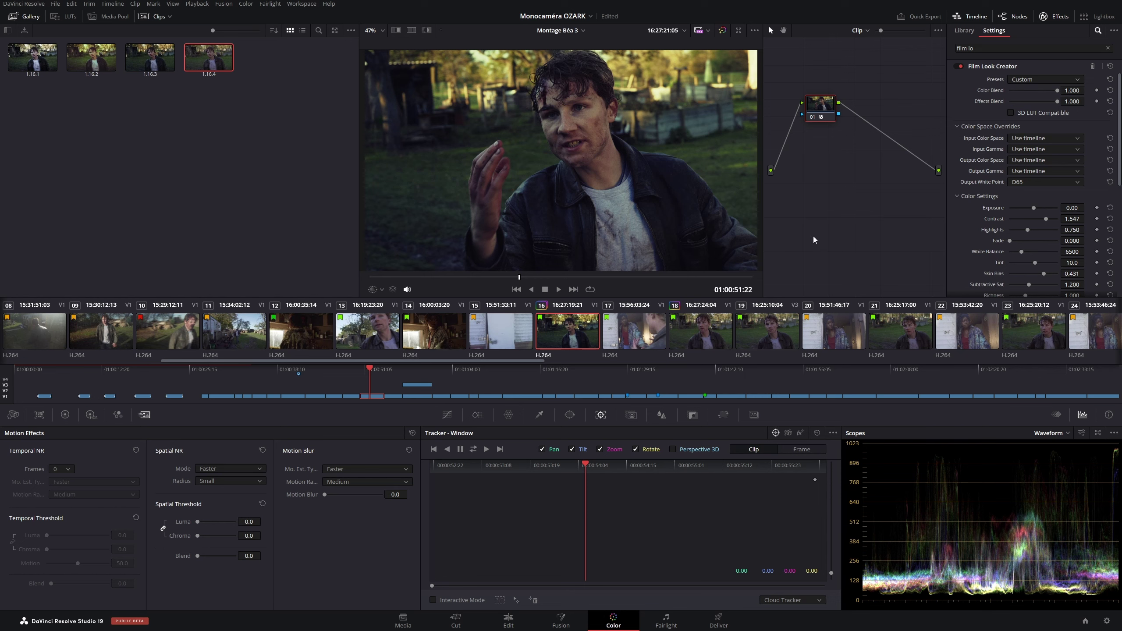
Add a serial node and open Magic Mask with Quality set to Better
key("alt+s")
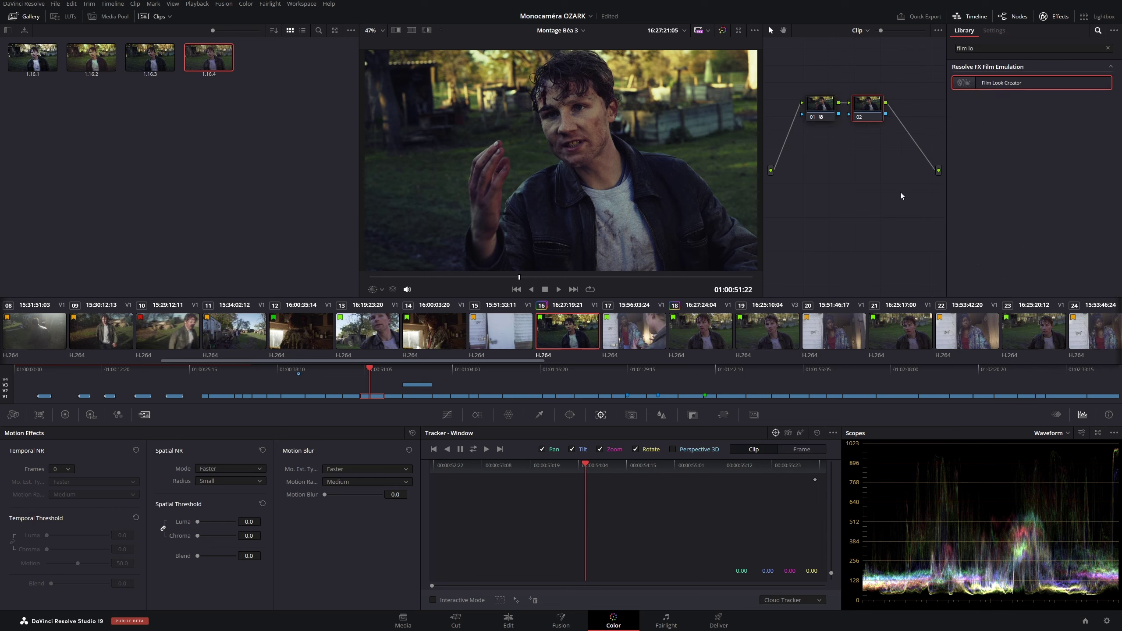
left_click(1108, 48)
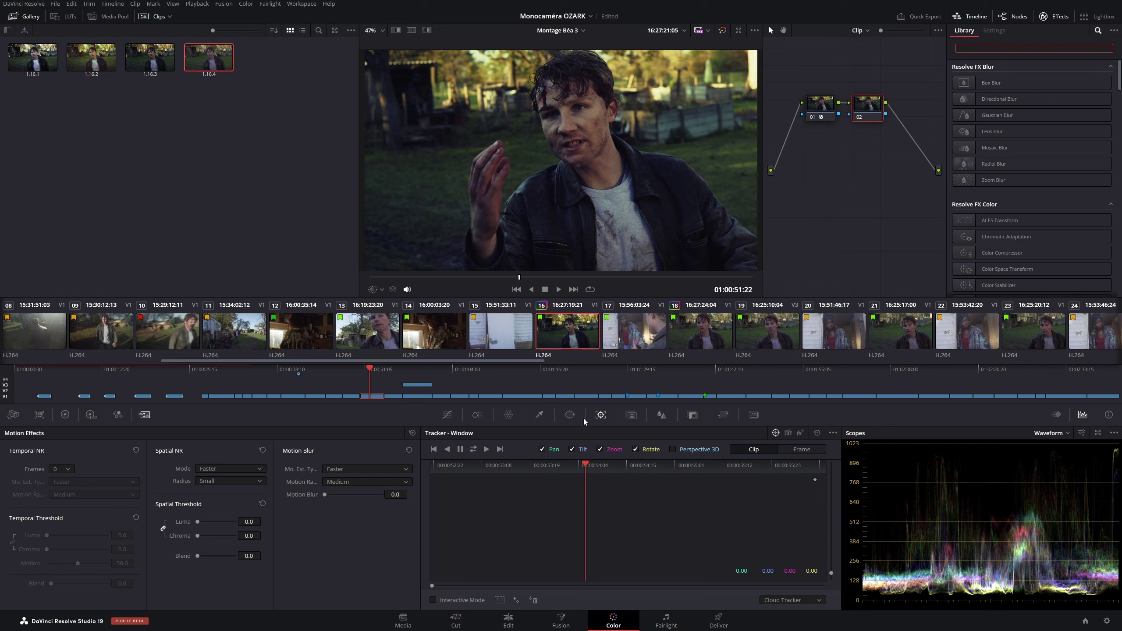
left_click(629, 415)
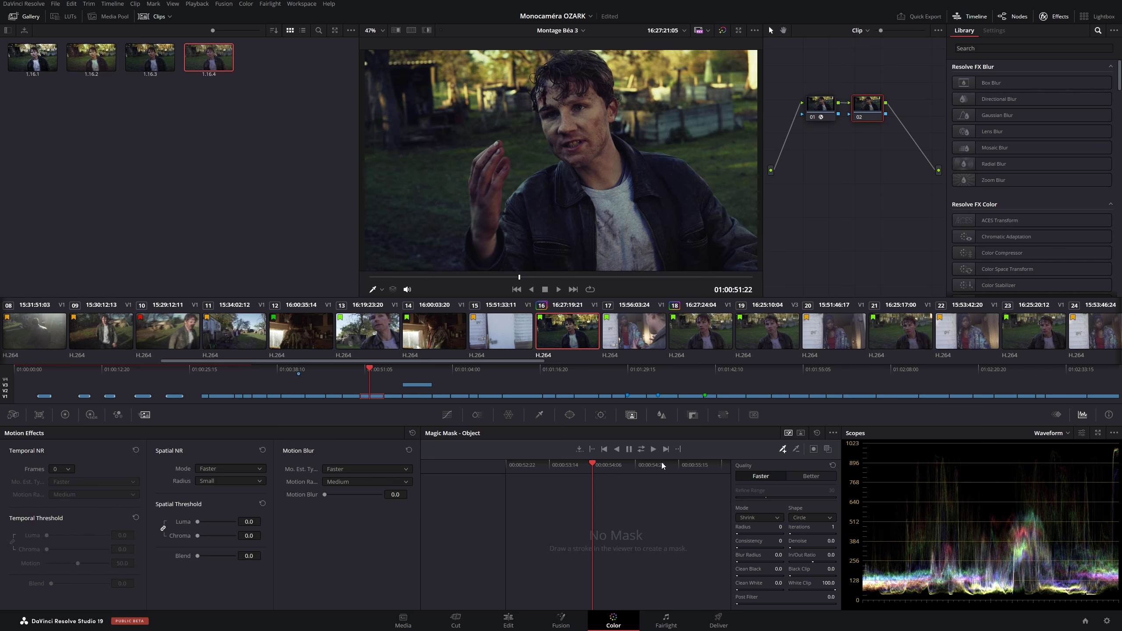
left_click(798, 478)
Paint three mask strokes on the man and track the mask through the clip
left_click_drag(734, 153, 619, 60)
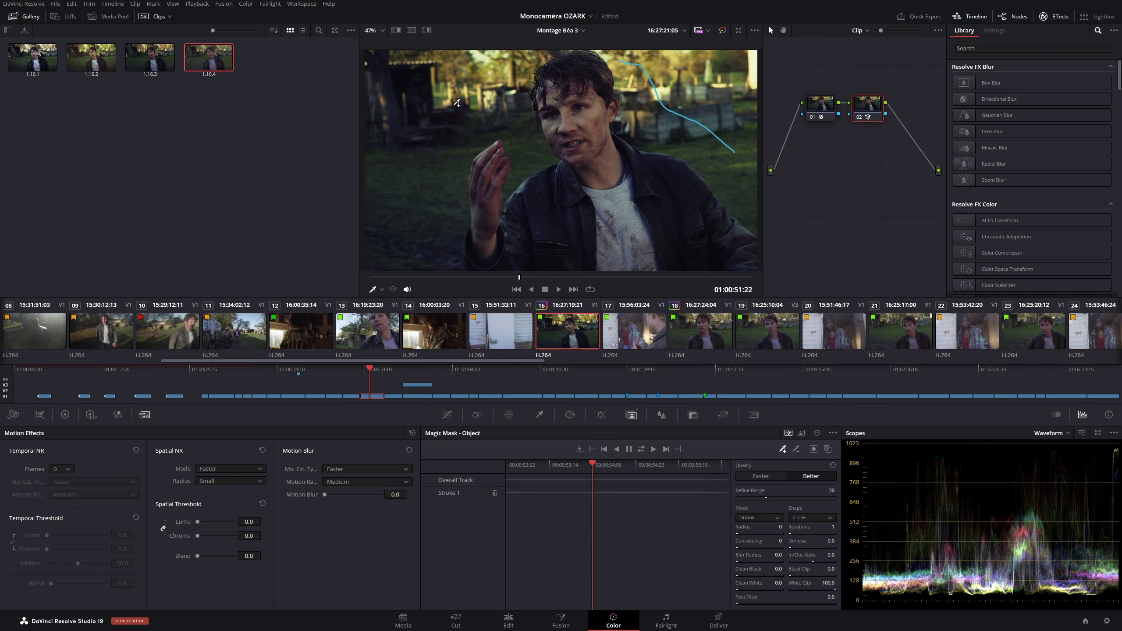
left_click_drag(506, 76, 420, 255)
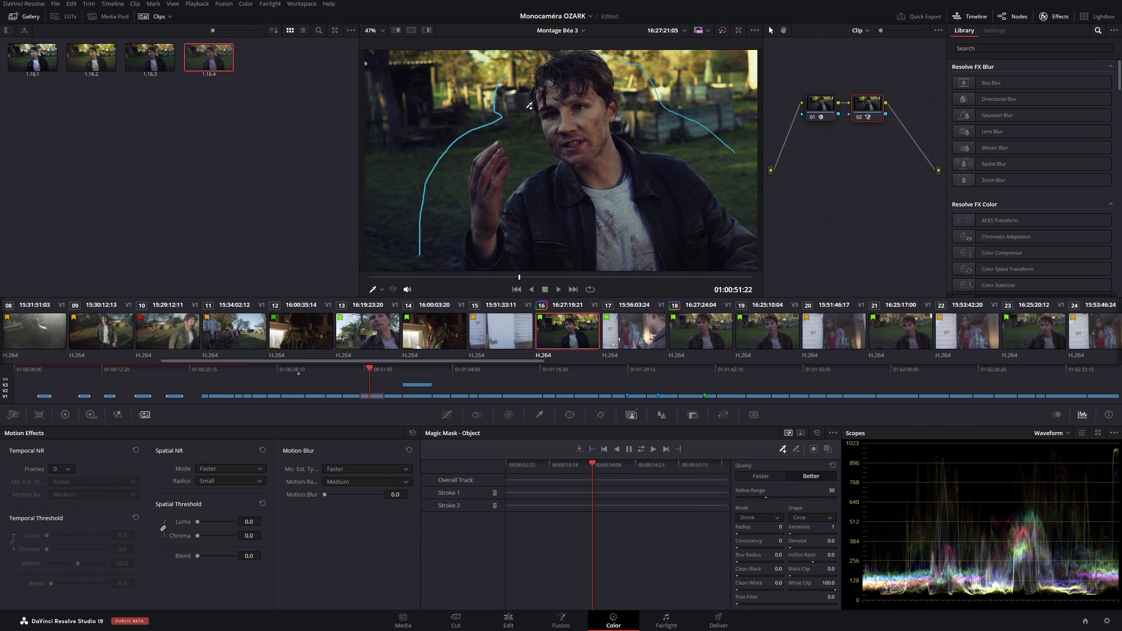
left_click(538, 54)
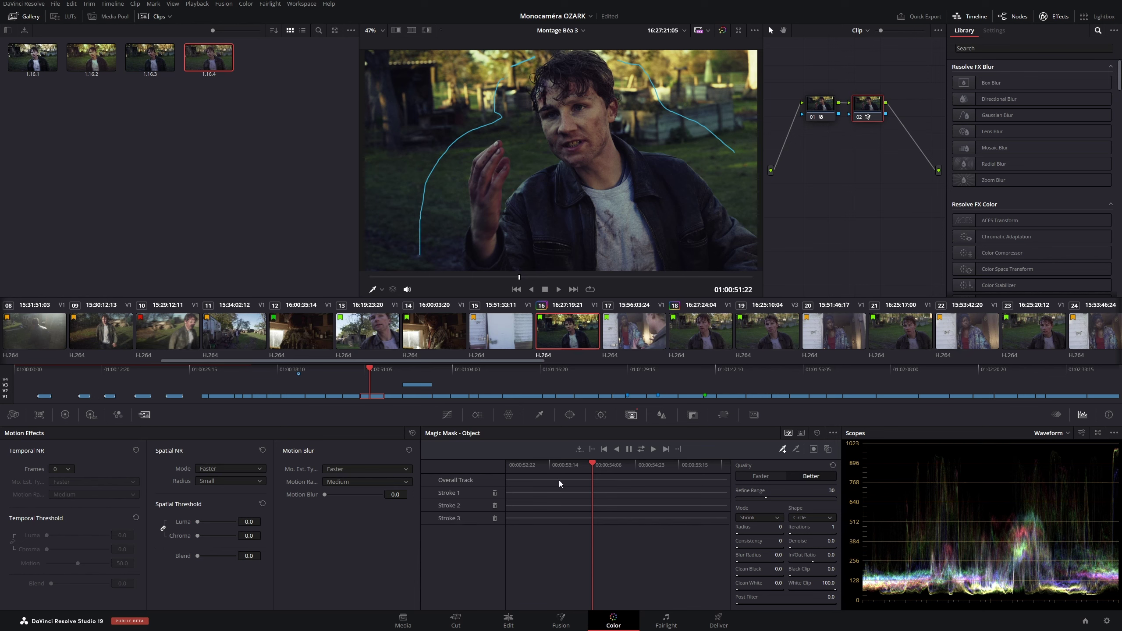
left_click(617, 449)
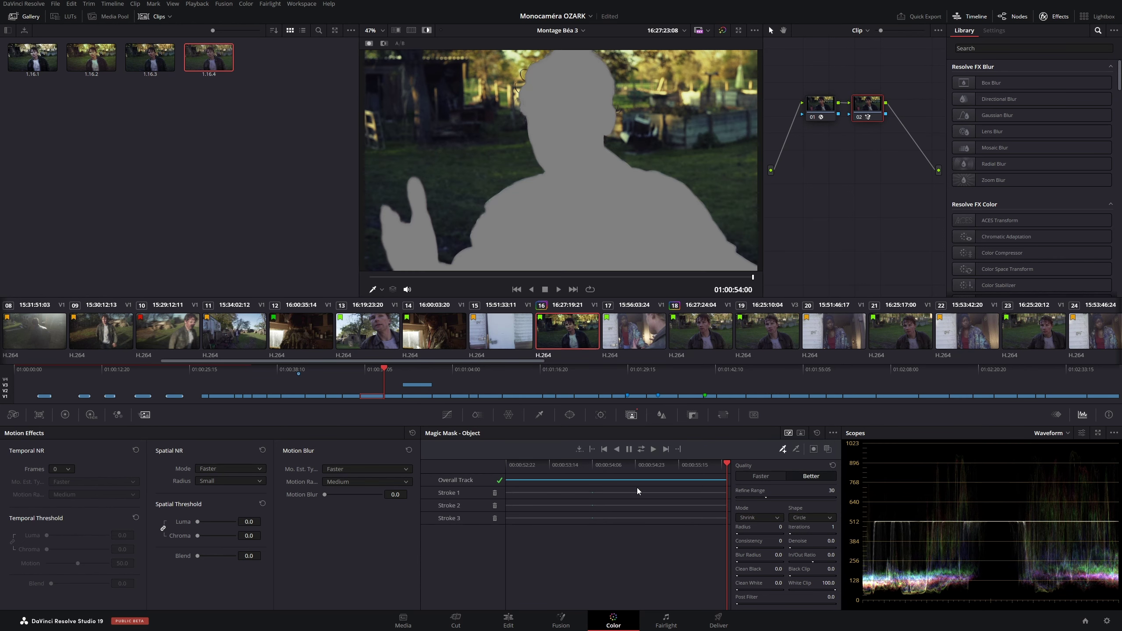
left_click_drag(728, 465, 576, 440)
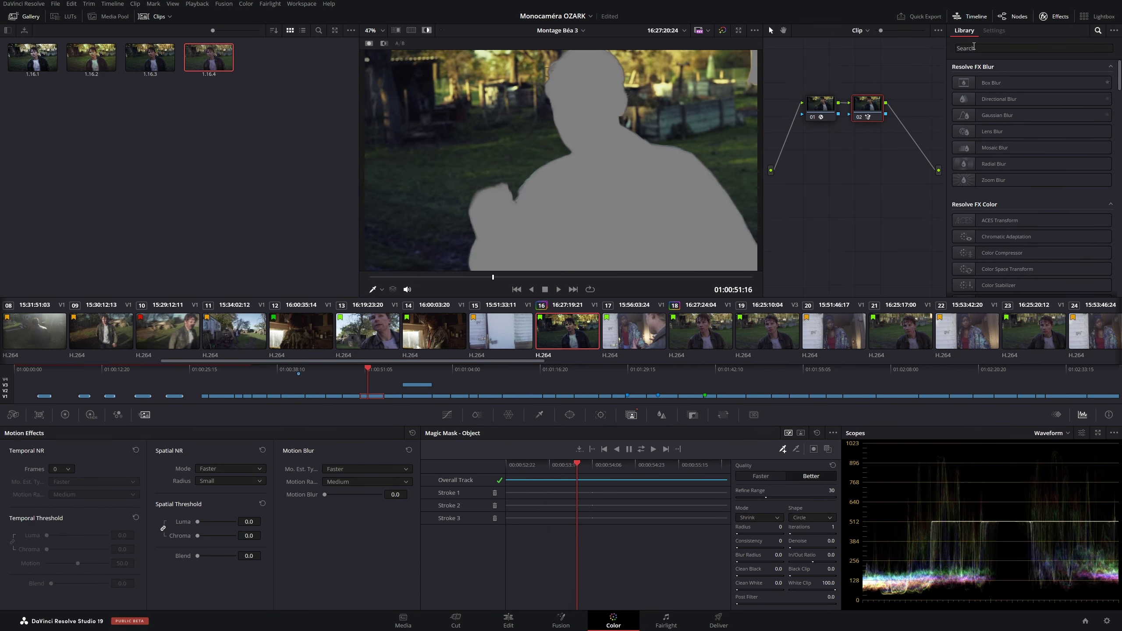
Apply the Defocus Background effect to the new node
left_click(993, 49)
type("defocus")
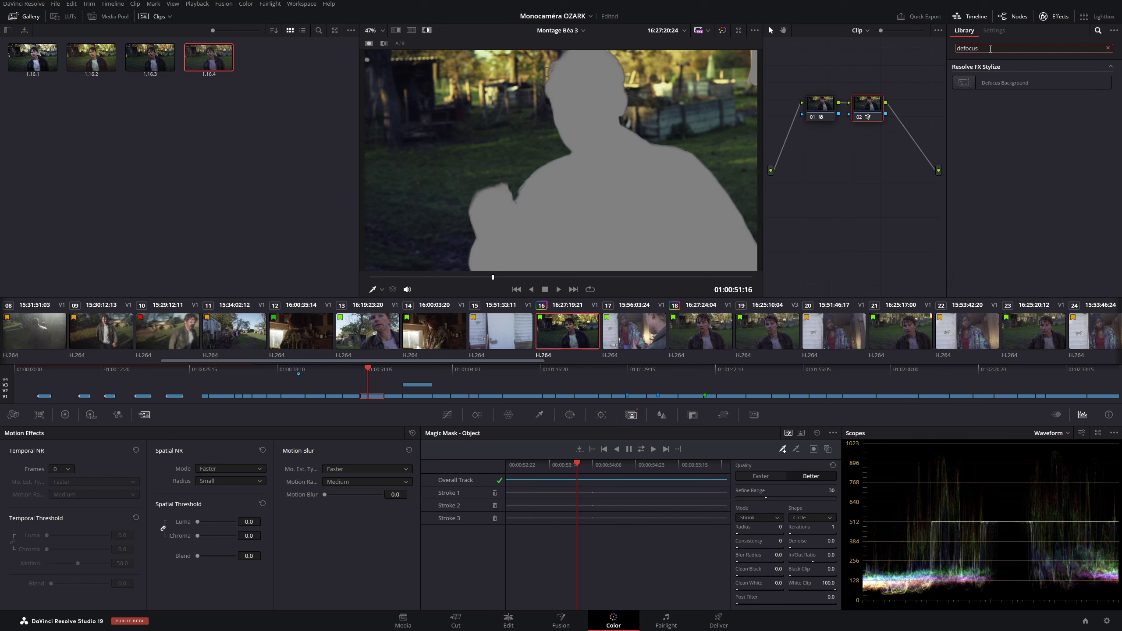
left_click_drag(991, 83, 864, 106)
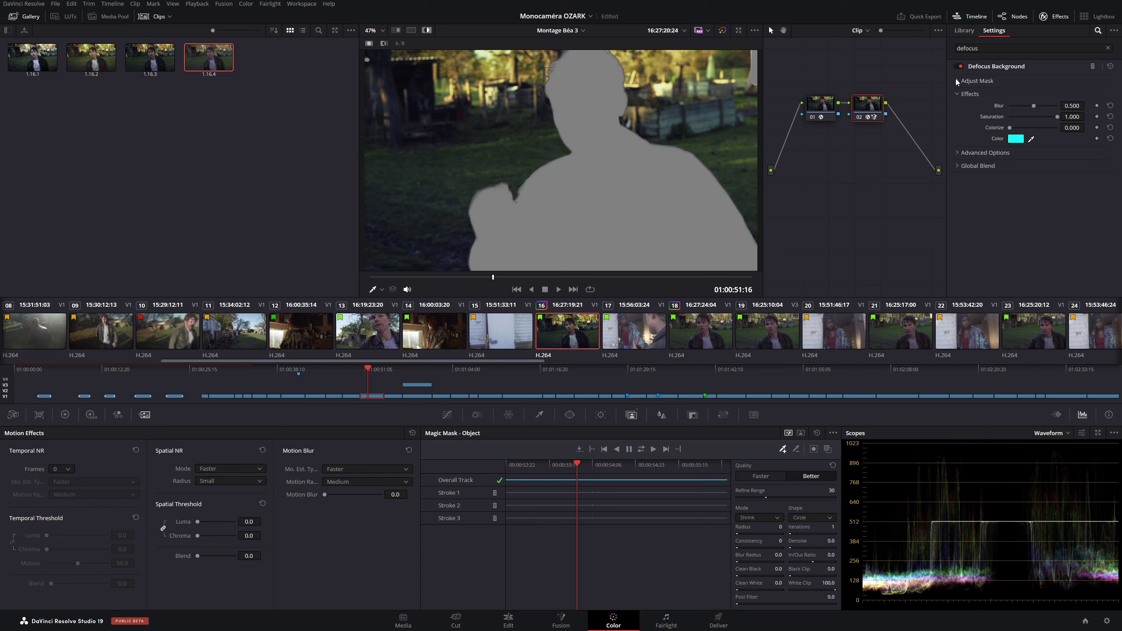
Invert the mask, raise Blur to 0.715 and add a slight cyan Colorize tint
left_click(957, 81)
left_click(1011, 93)
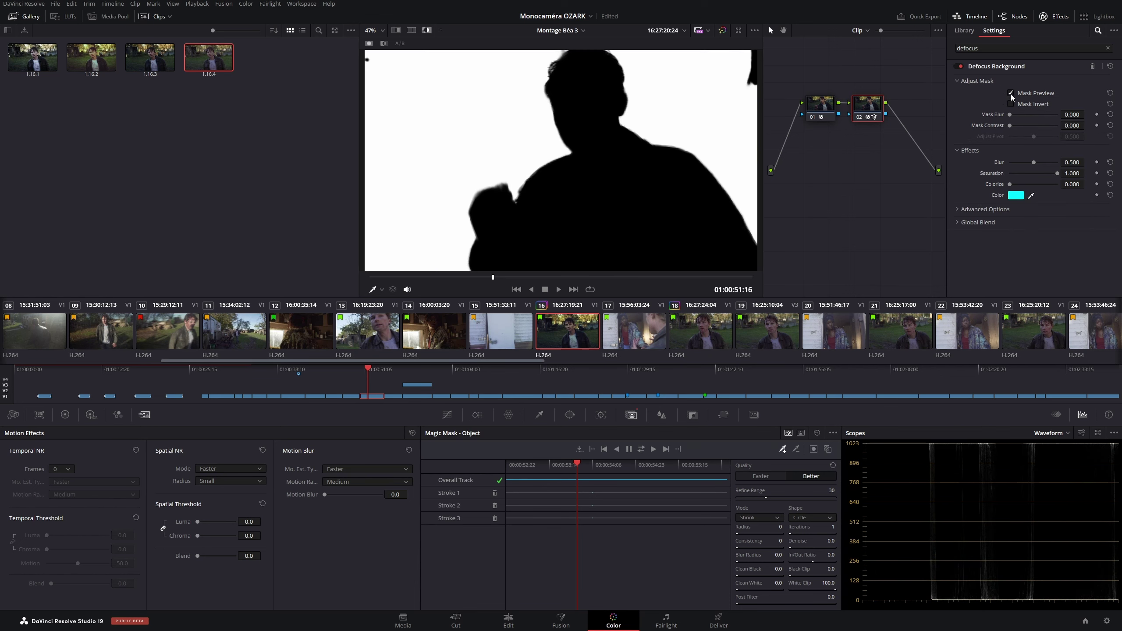
left_click(1011, 93)
left_click(1011, 105)
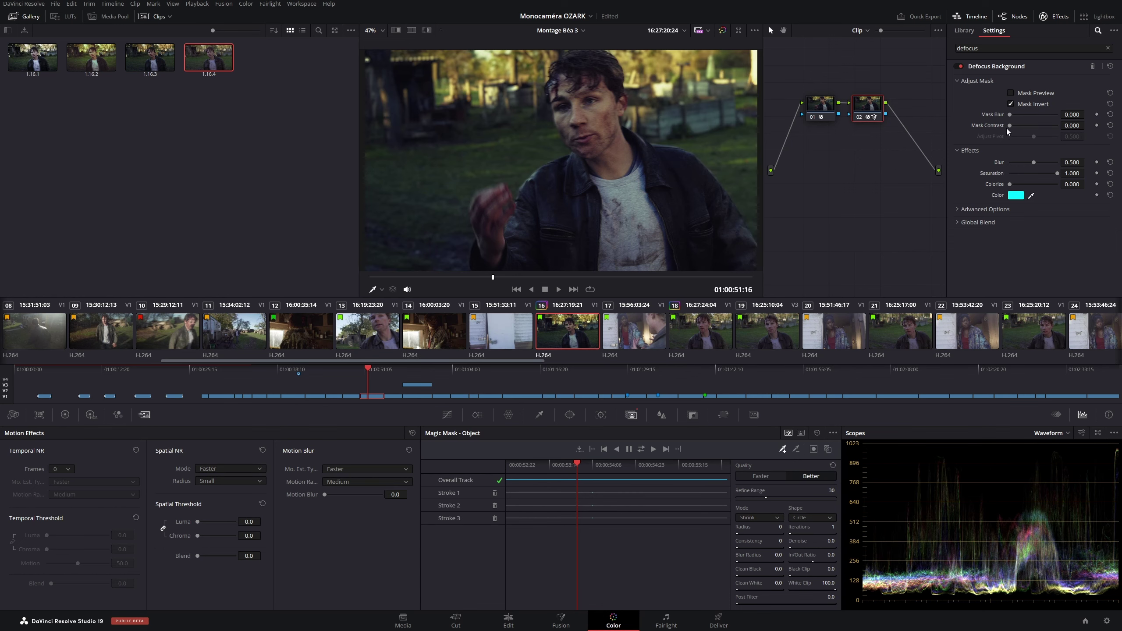
left_click_drag(1039, 162, 1047, 161)
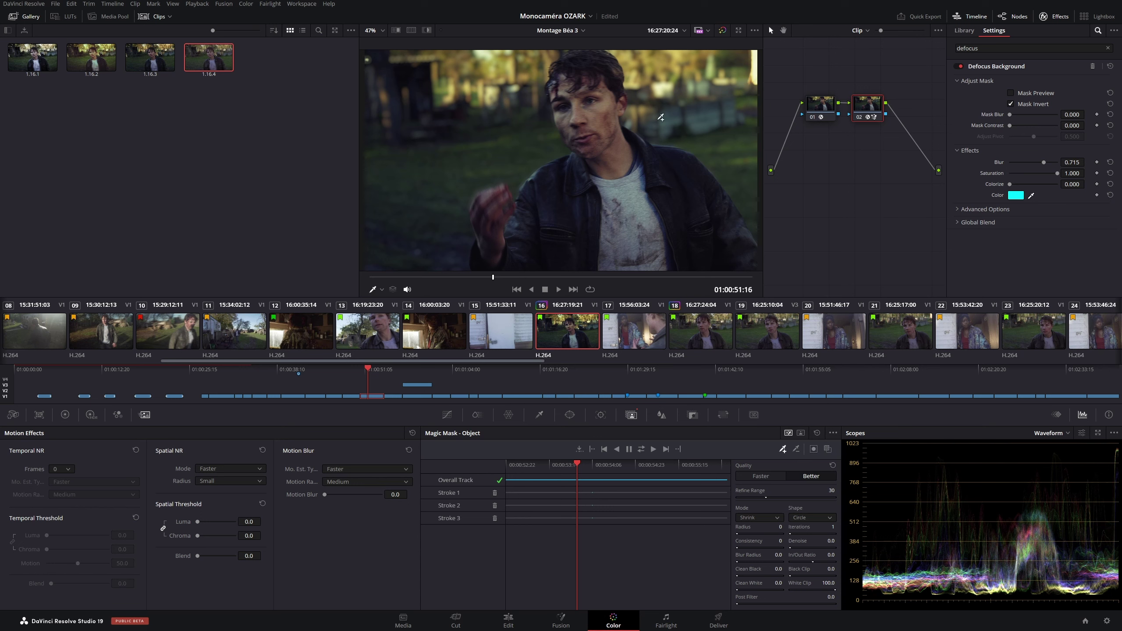
left_click_drag(1058, 173, 1013, 185)
Play the clip, then enable loop playback and play it again to review the blur
key("space")
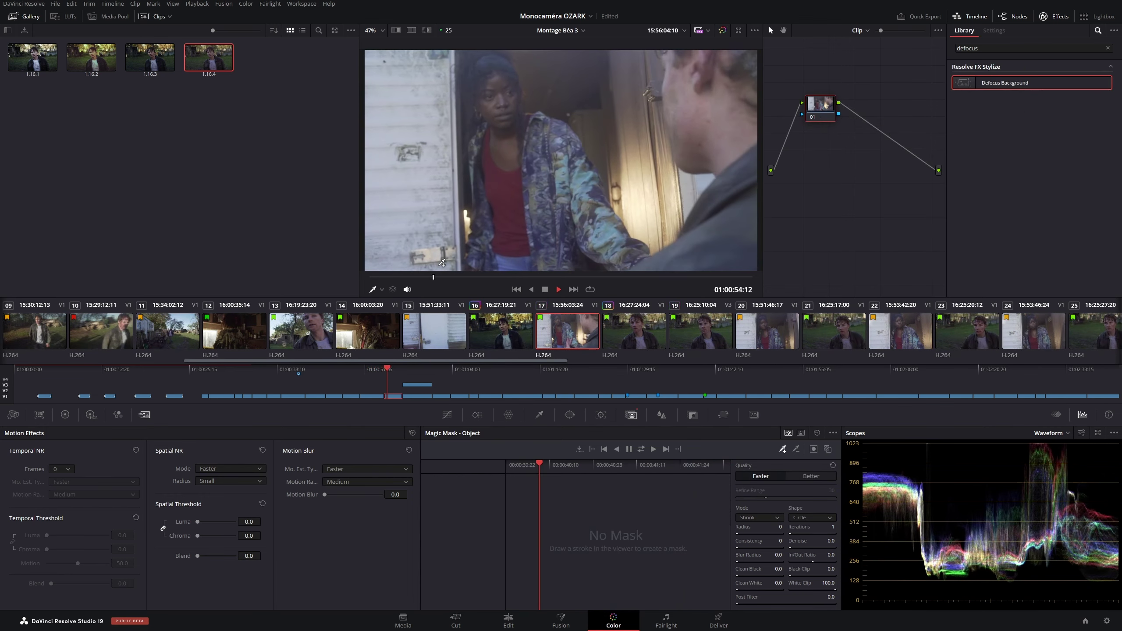
key("space")
key("Up")
key("ctrl+slash")
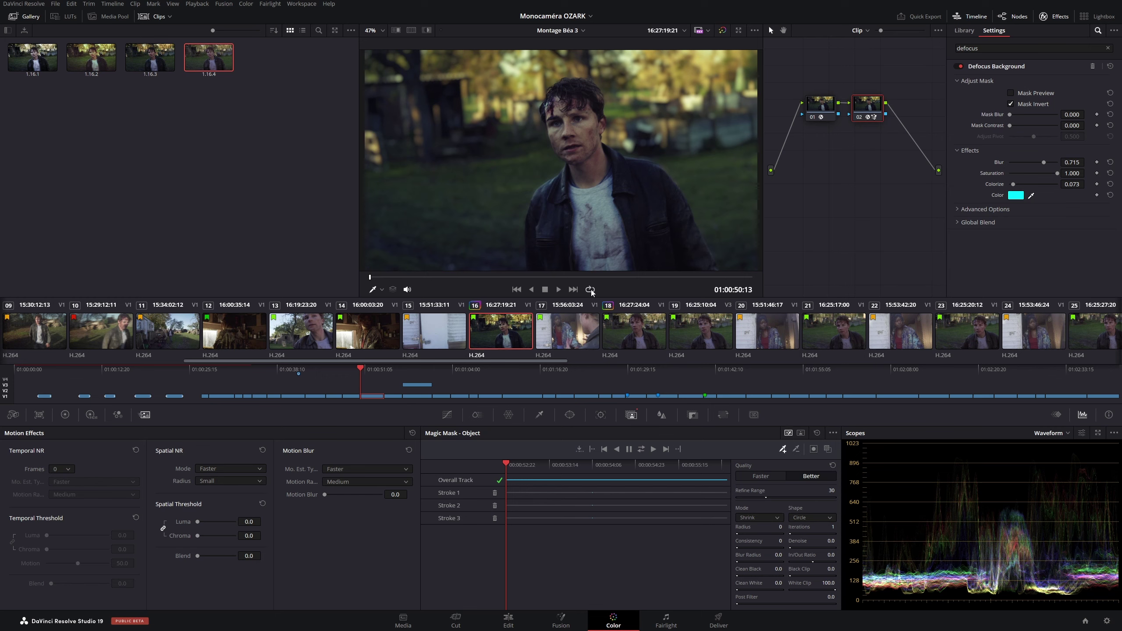
key("space")
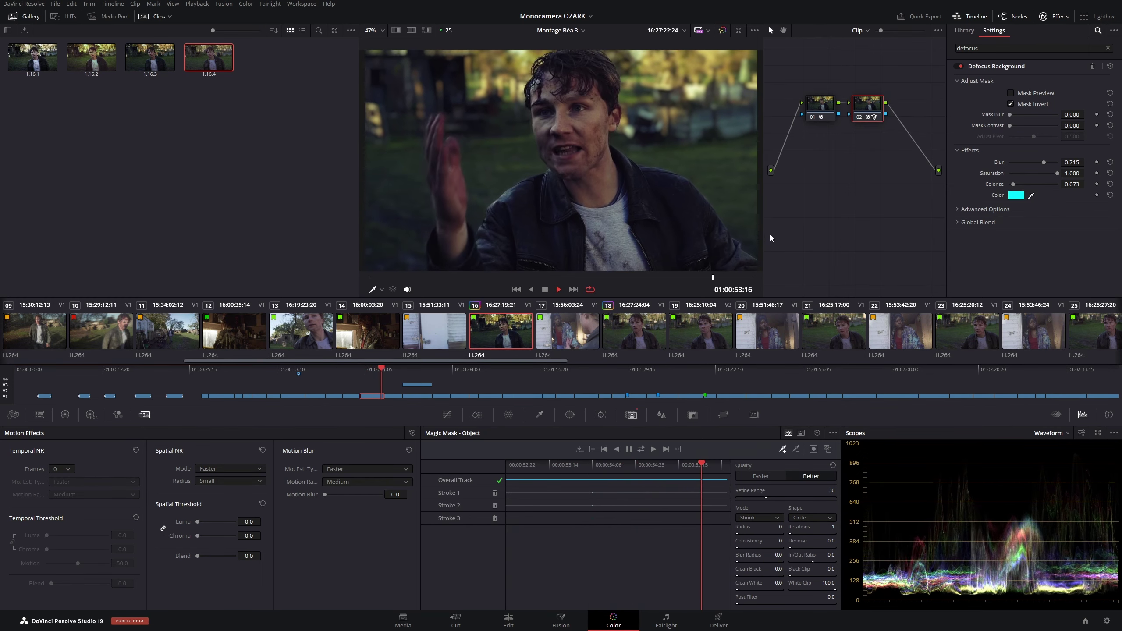
key("space")
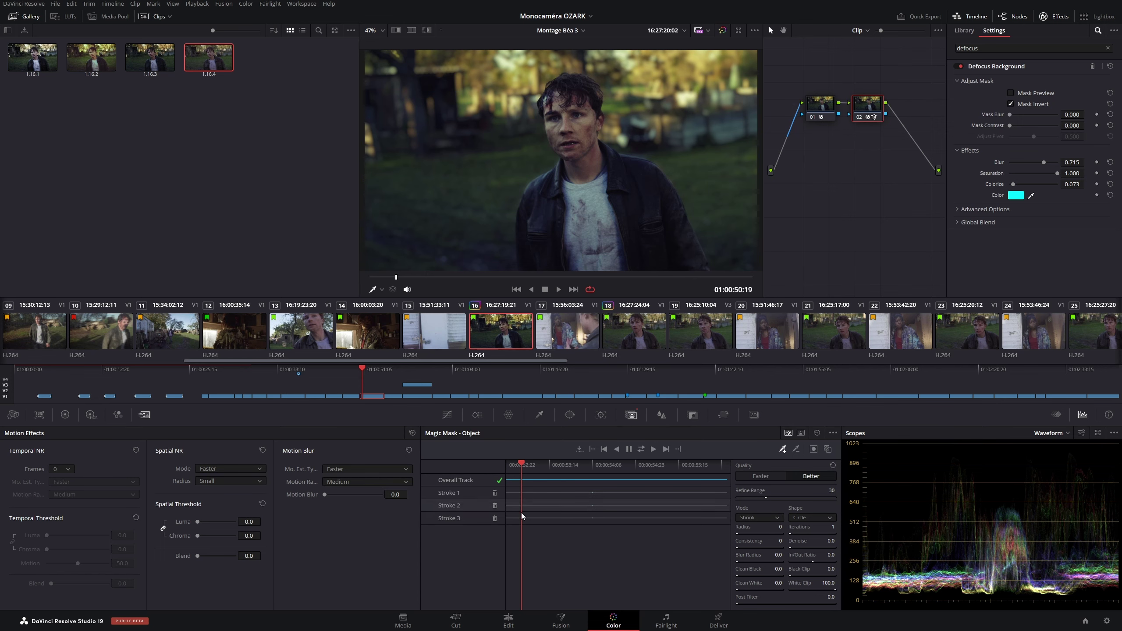
Open the Ecaille Montante project and show its Timeline 3 on the Edit page
left_click(508, 619)
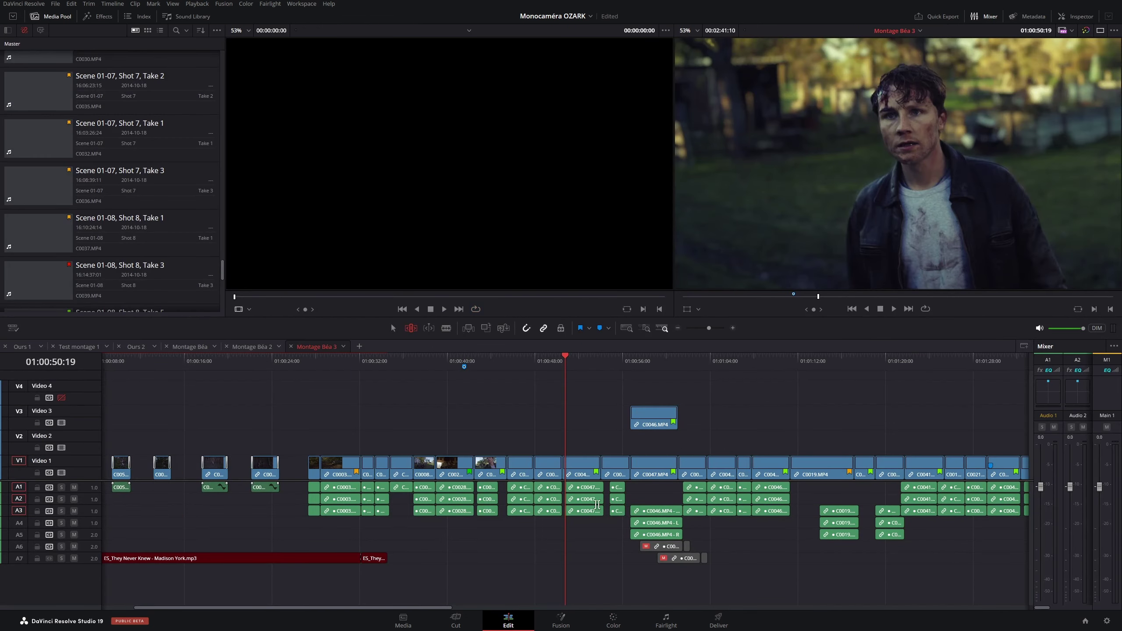
left_click(591, 16)
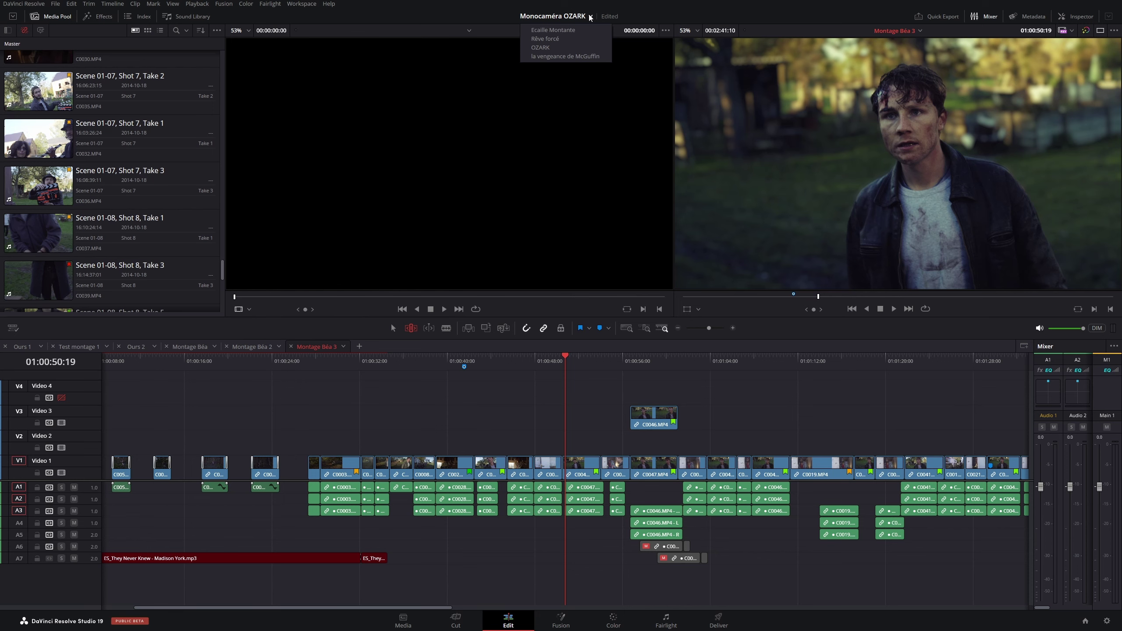
left_click(748, 128)
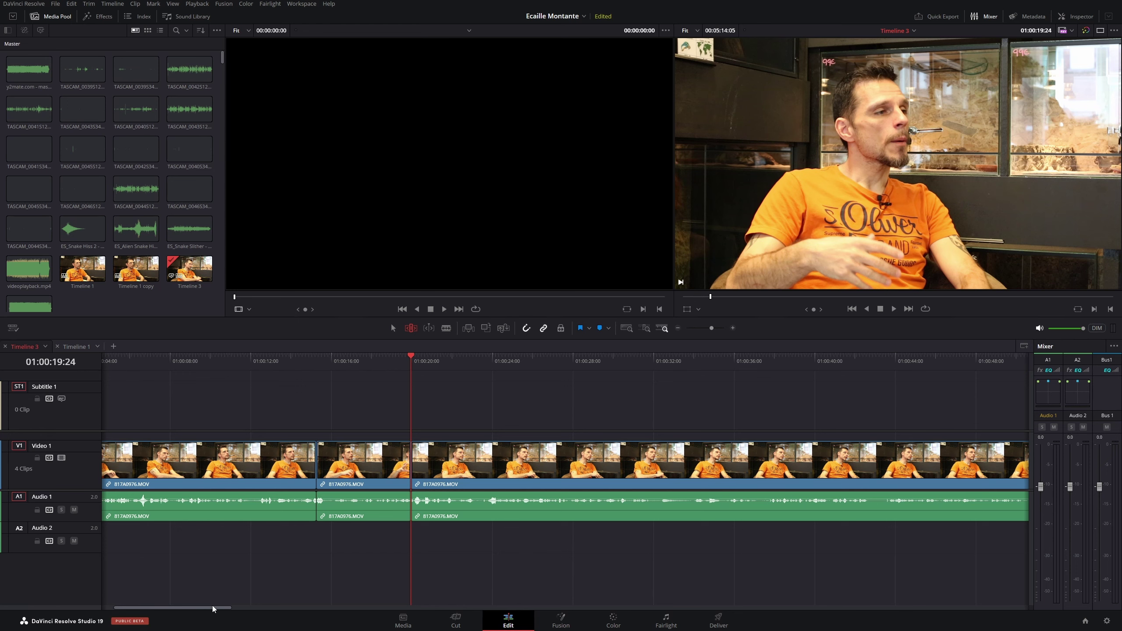
left_click(666, 620)
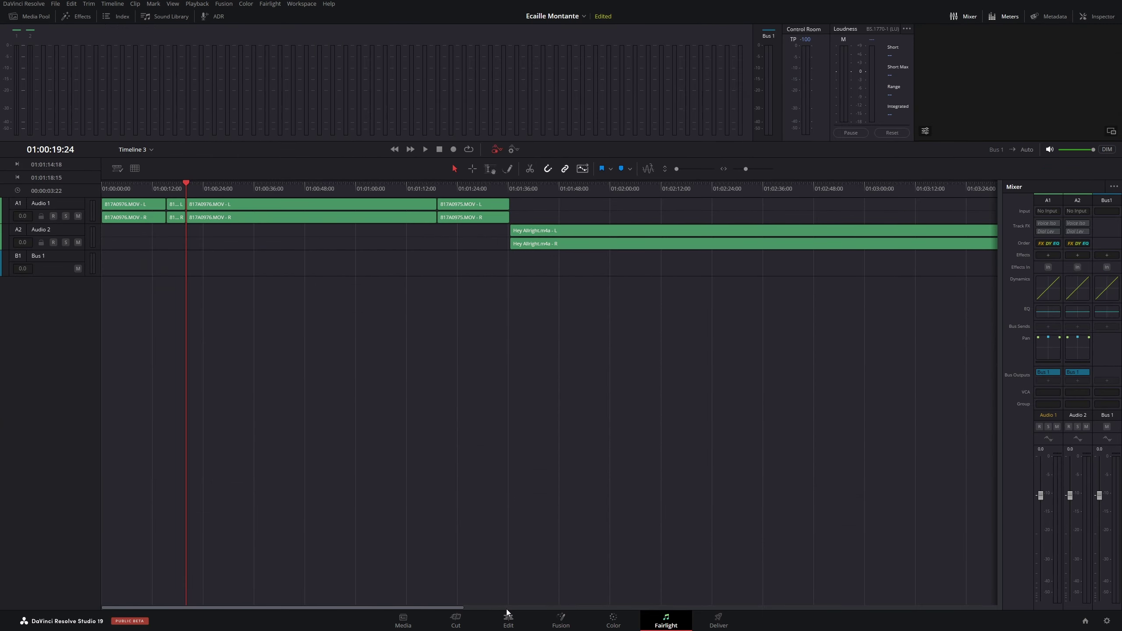
left_click(508, 619)
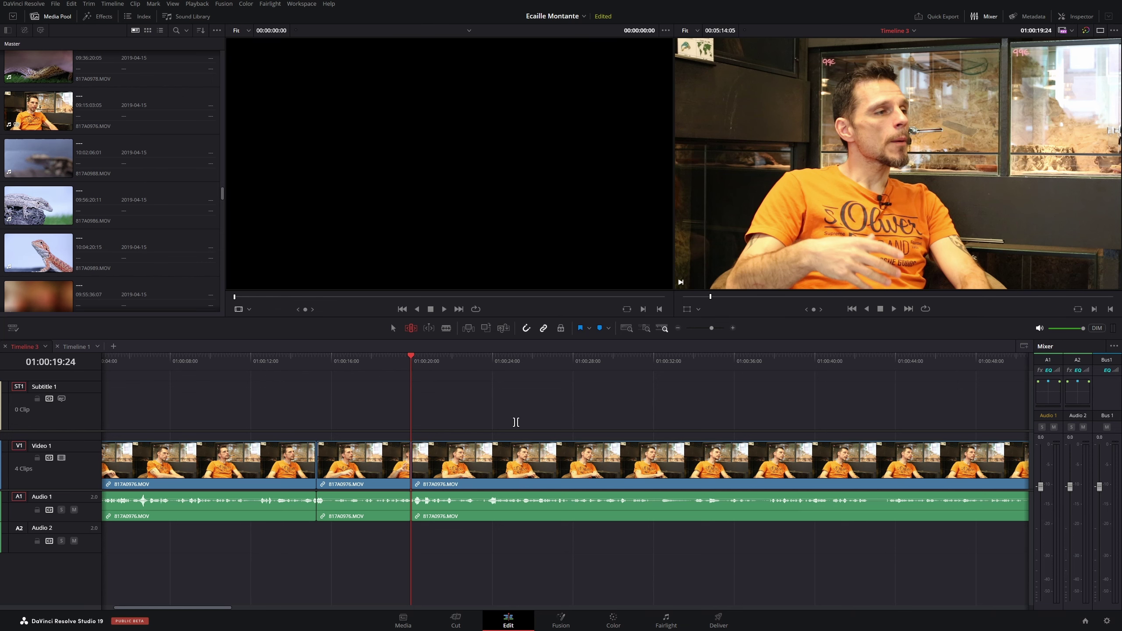
Show the Inspector's audio settings for the Audio 2 music track and play it
key("a")
left_click_drag(170, 608, 358, 620)
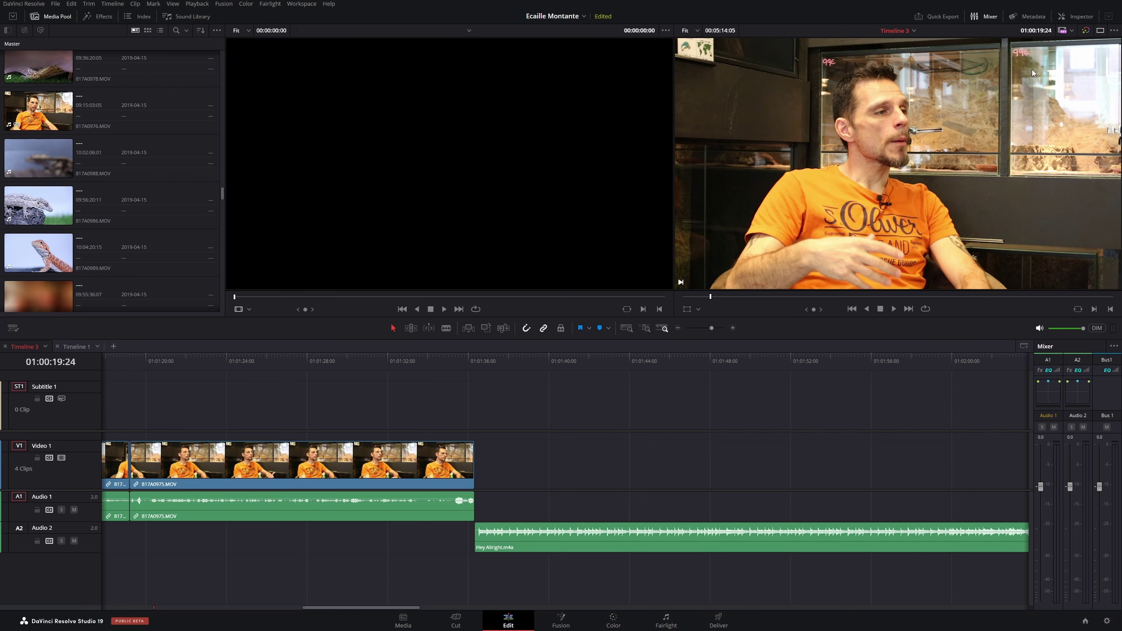
left_click(1077, 18)
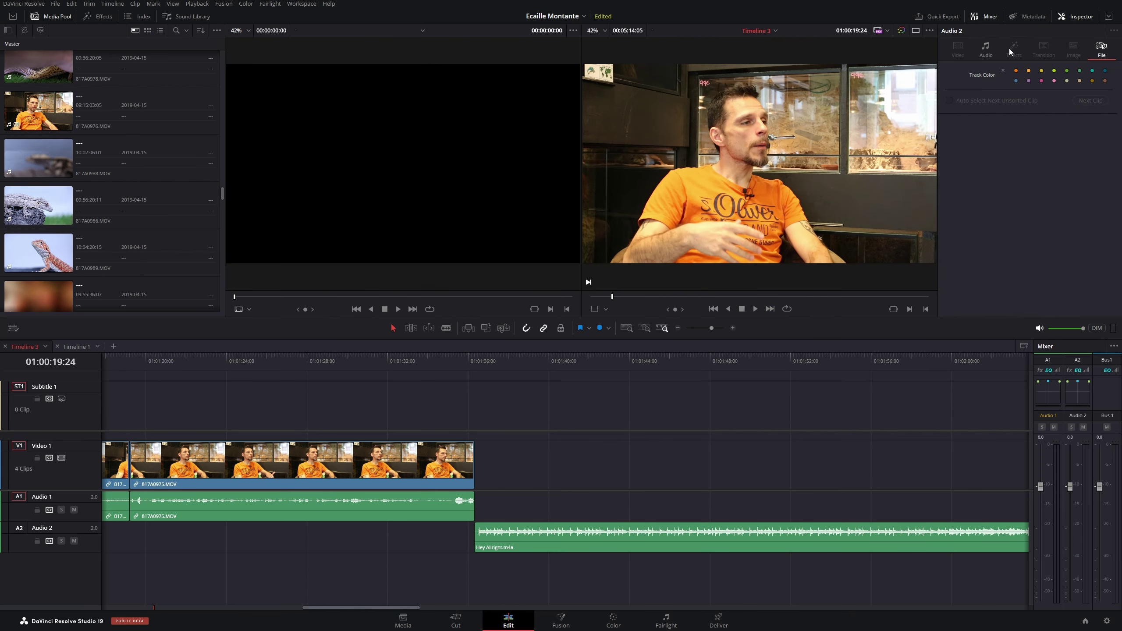
left_click(979, 56)
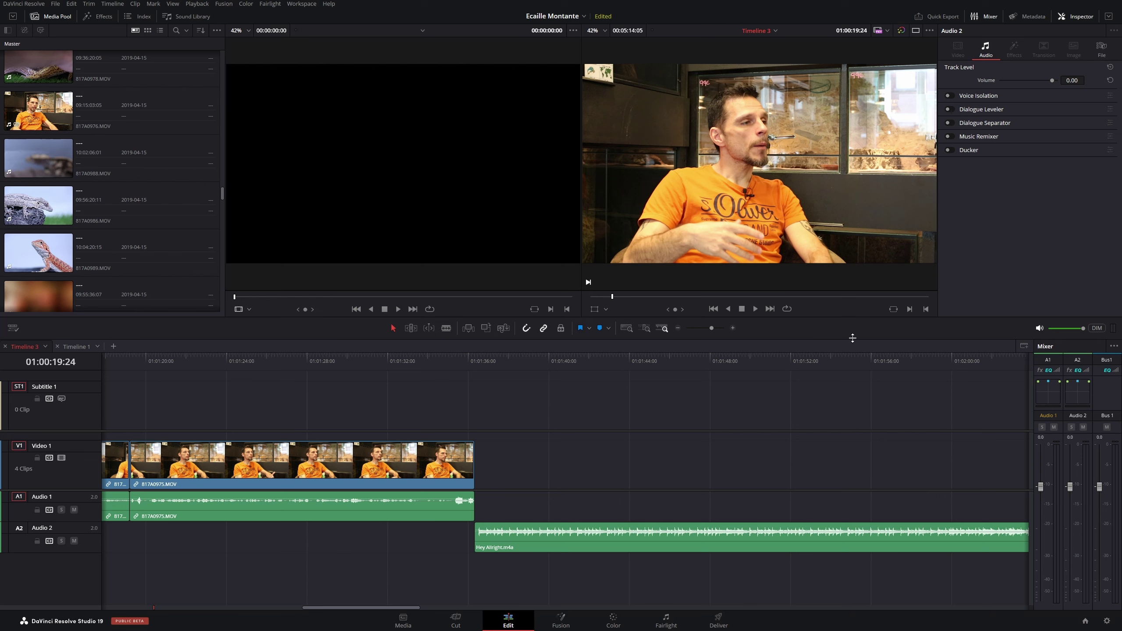
left_click(502, 362)
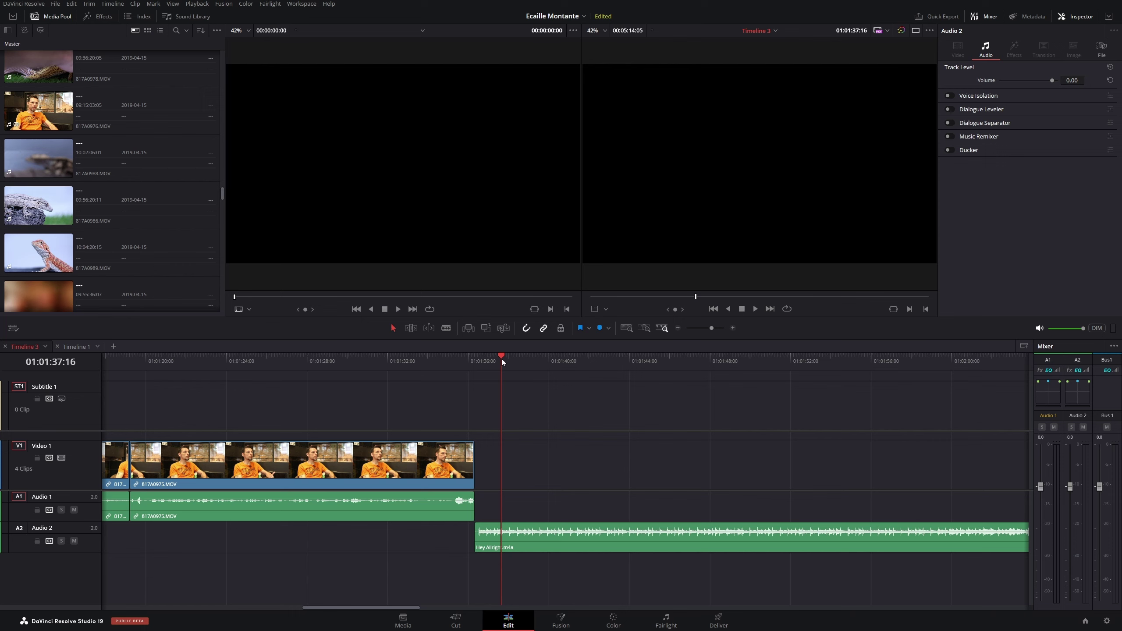
left_click(892, 359)
key("space")
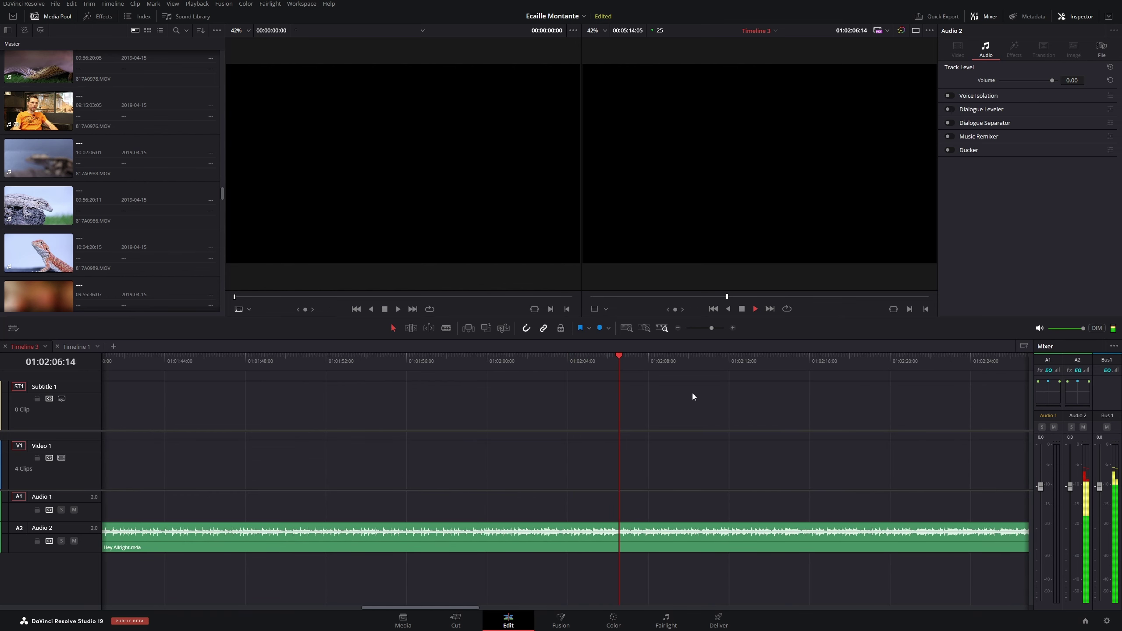
left_click(450, 358)
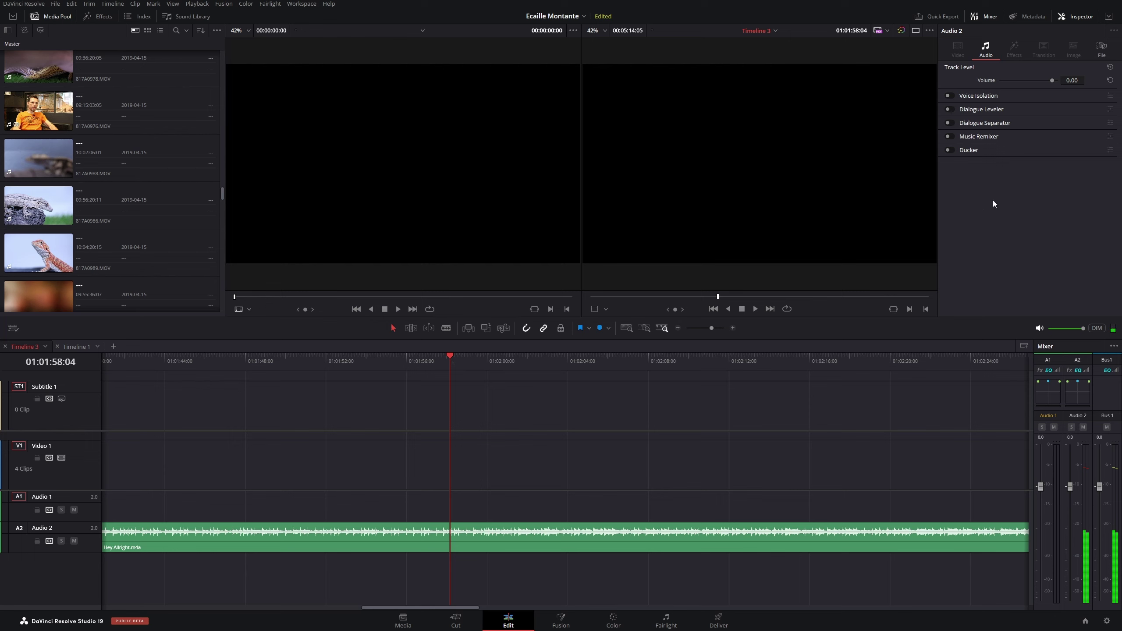
Enable Music Remixer on Hey Alright.m4a and drop Voice to -100.0, listening back
left_click(954, 137)
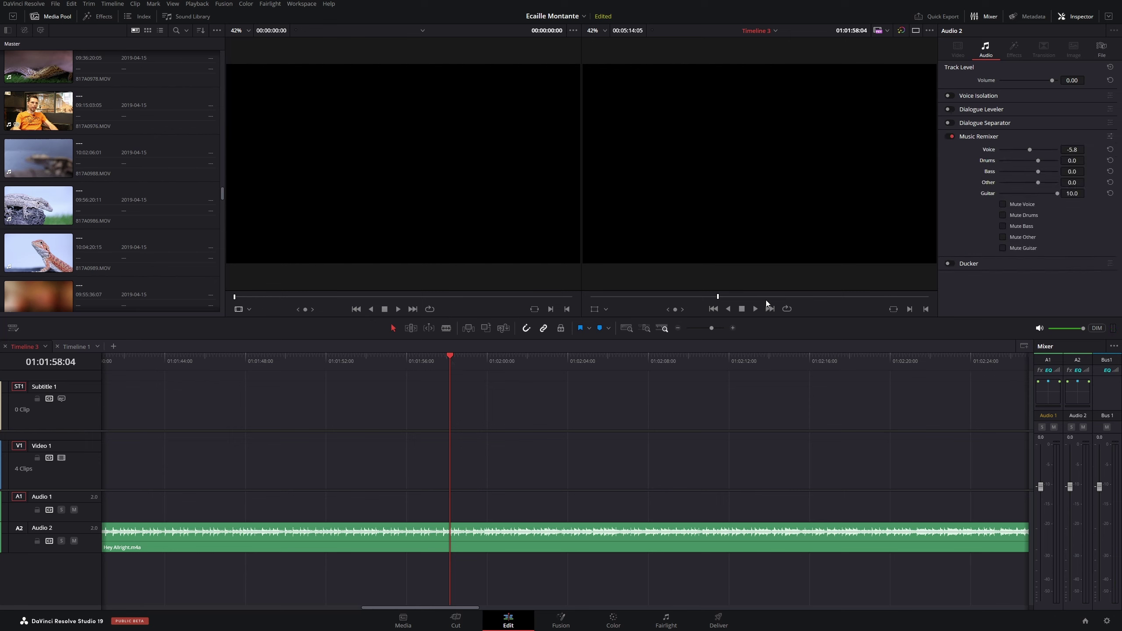
left_click(440, 361)
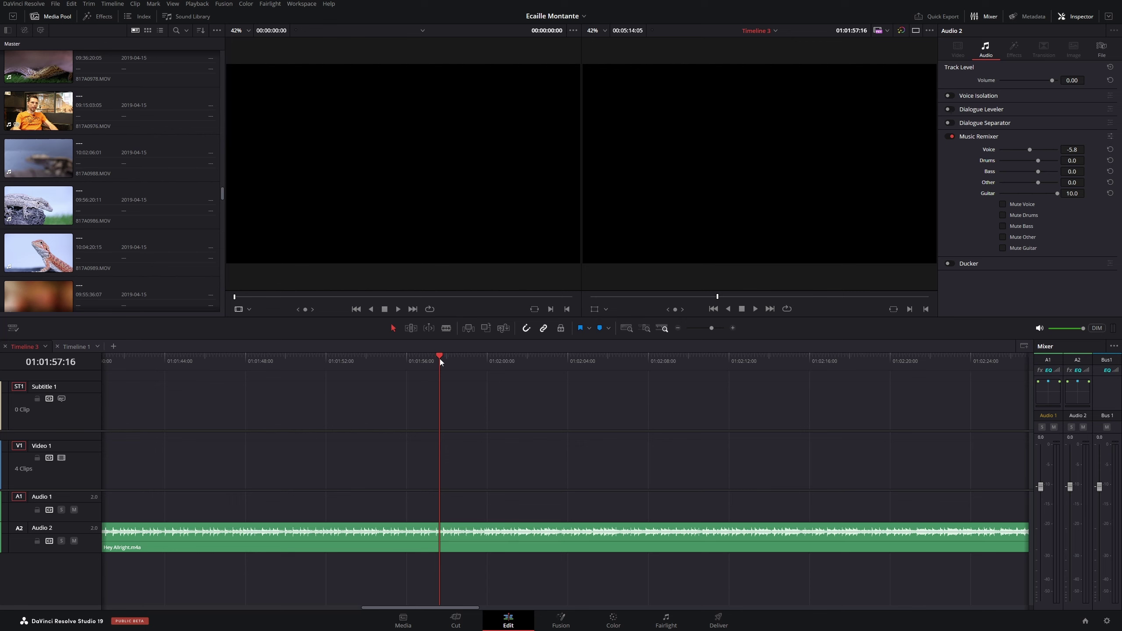
key("space")
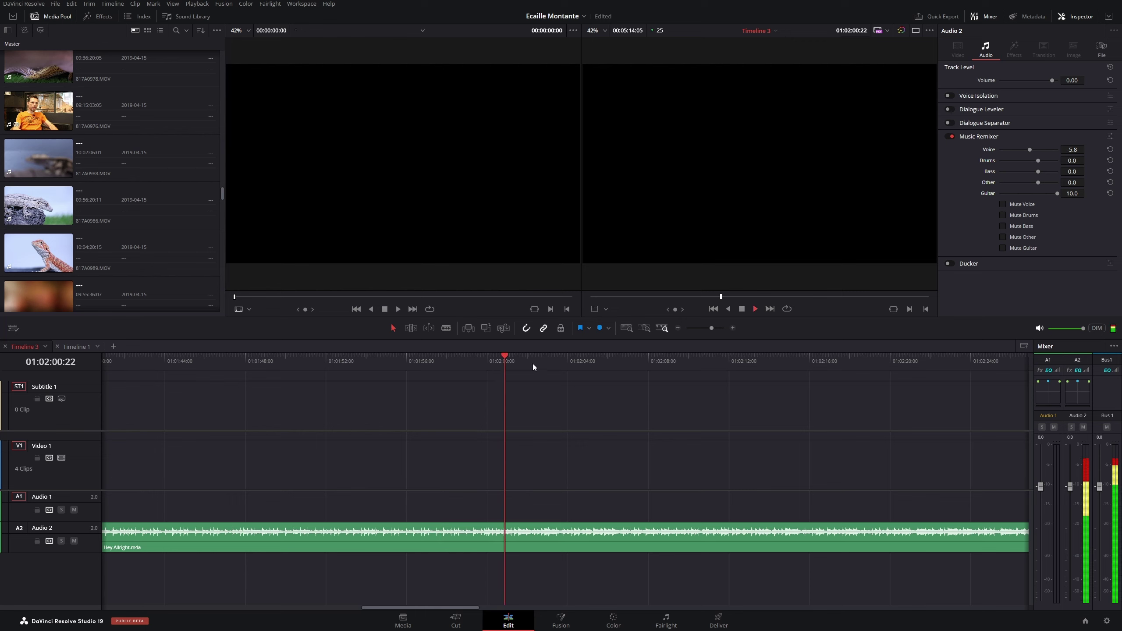
key("space")
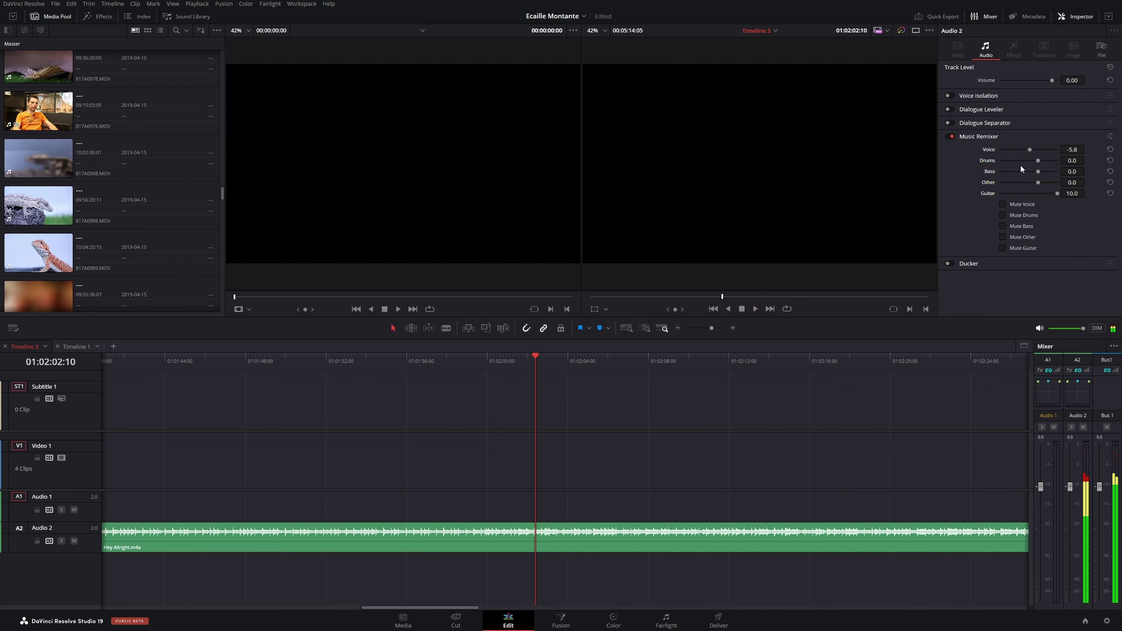
left_click_drag(1030, 150, 986, 150)
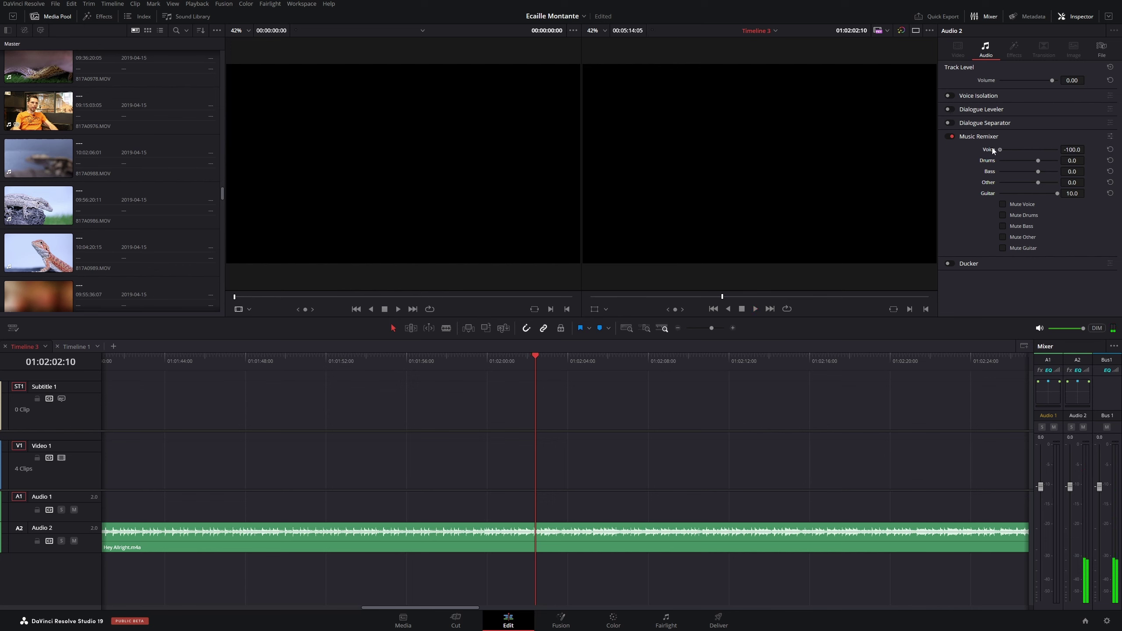
left_click(478, 359)
key("space")
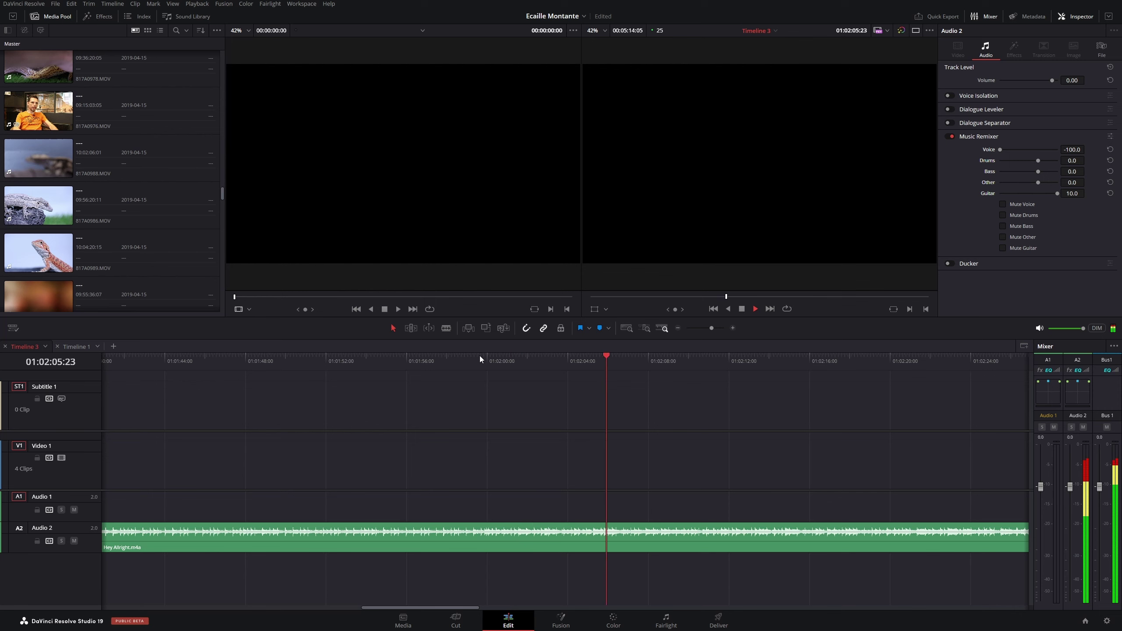
key("space")
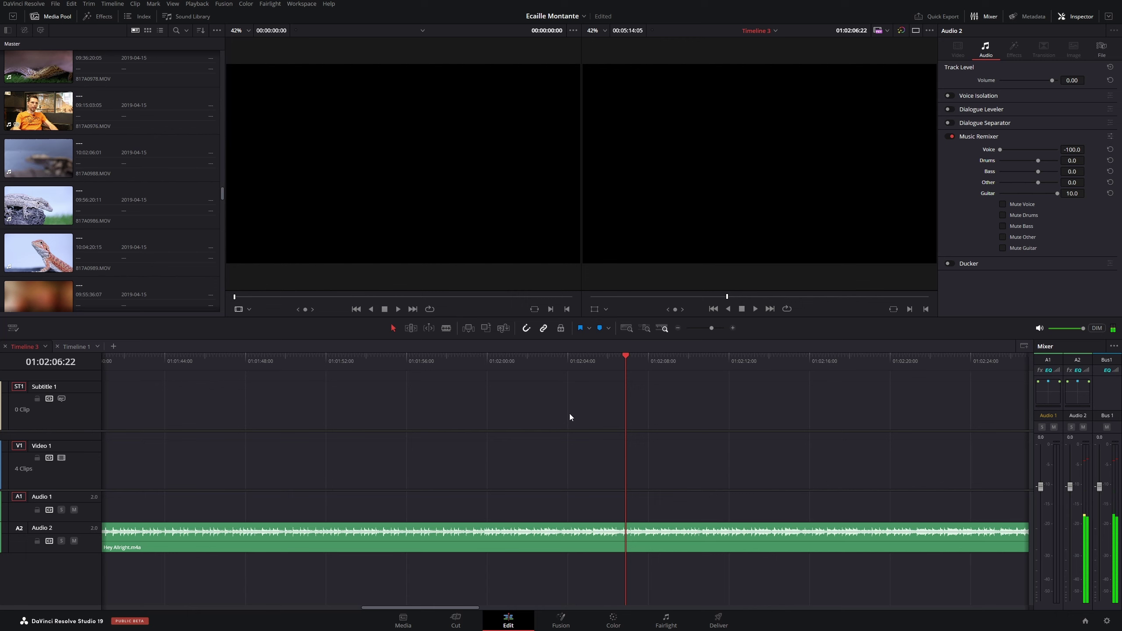
Save the project and replay the vocal-free music from 01:02:01
key("ctrl+s")
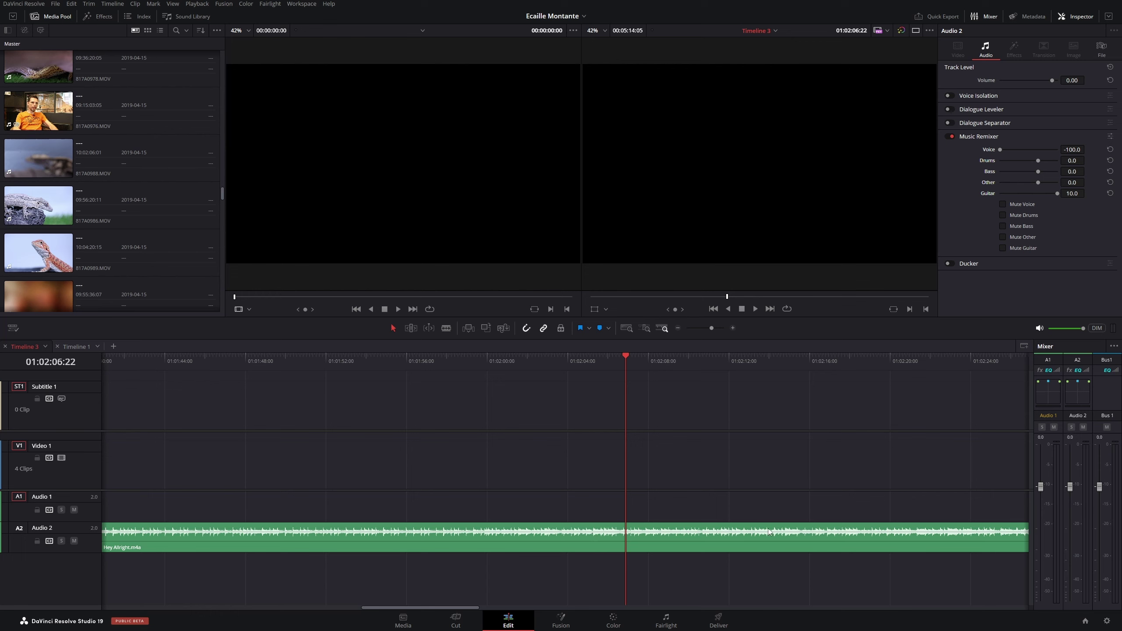
left_click(512, 359)
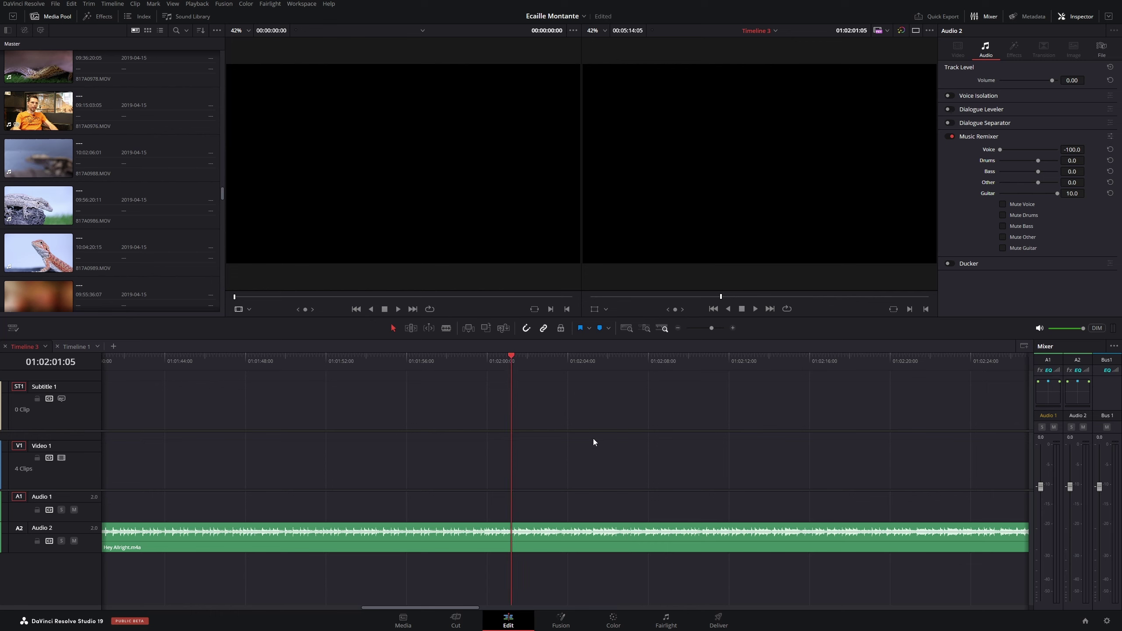
key("space")
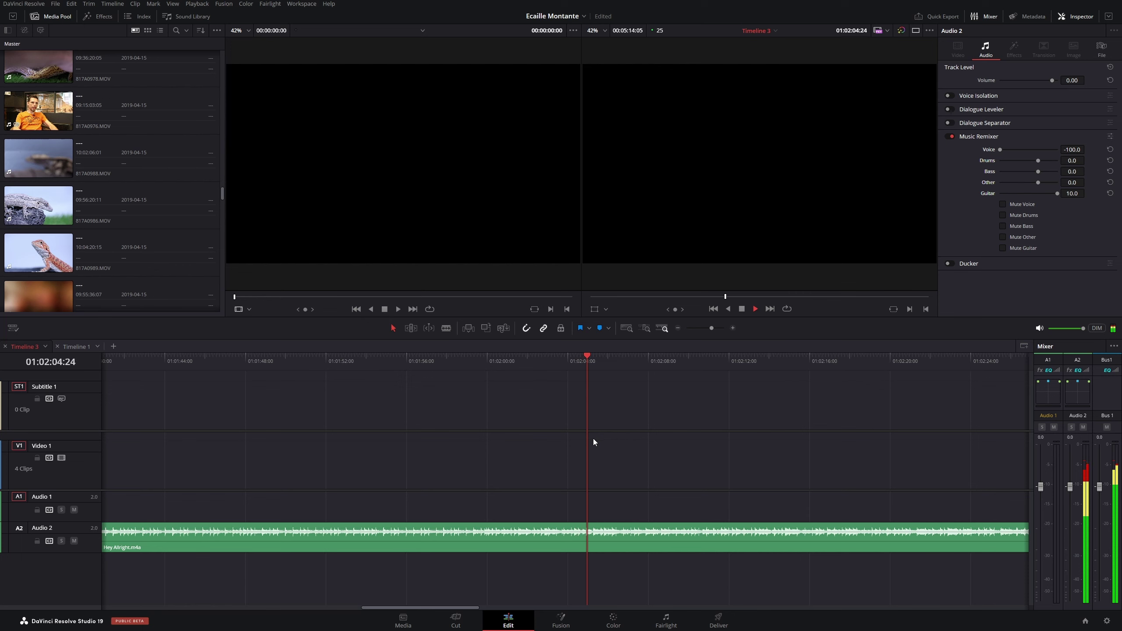
key("space")
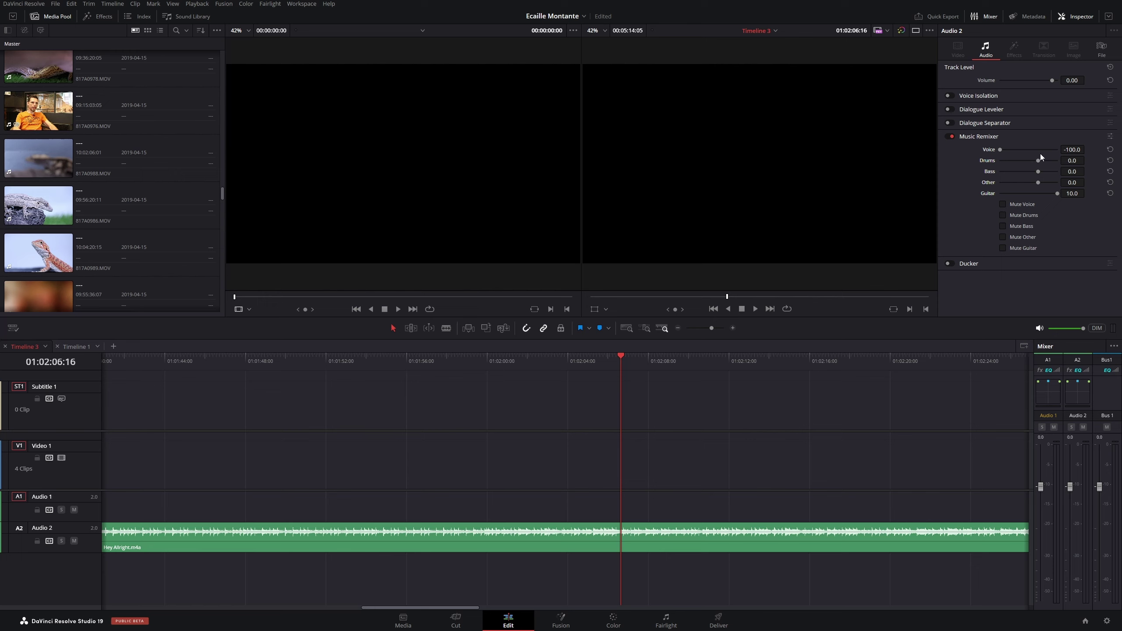
Bring the vocals back up and play the music from 01:02:00
left_click(507, 360)
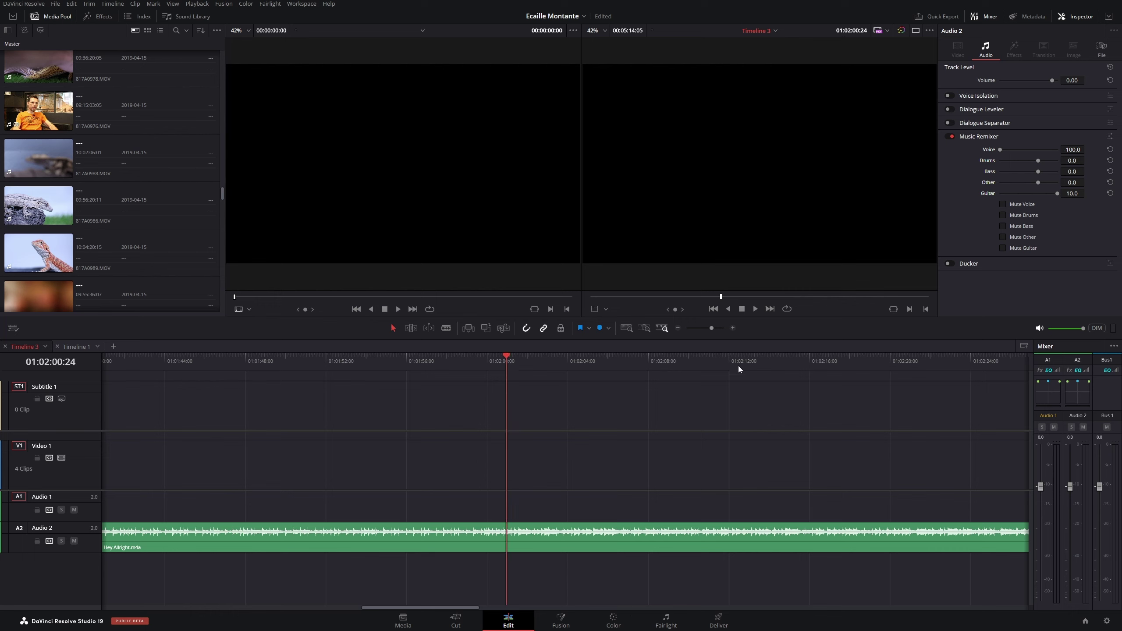
left_click_drag(998, 149, 1037, 146)
key("space")
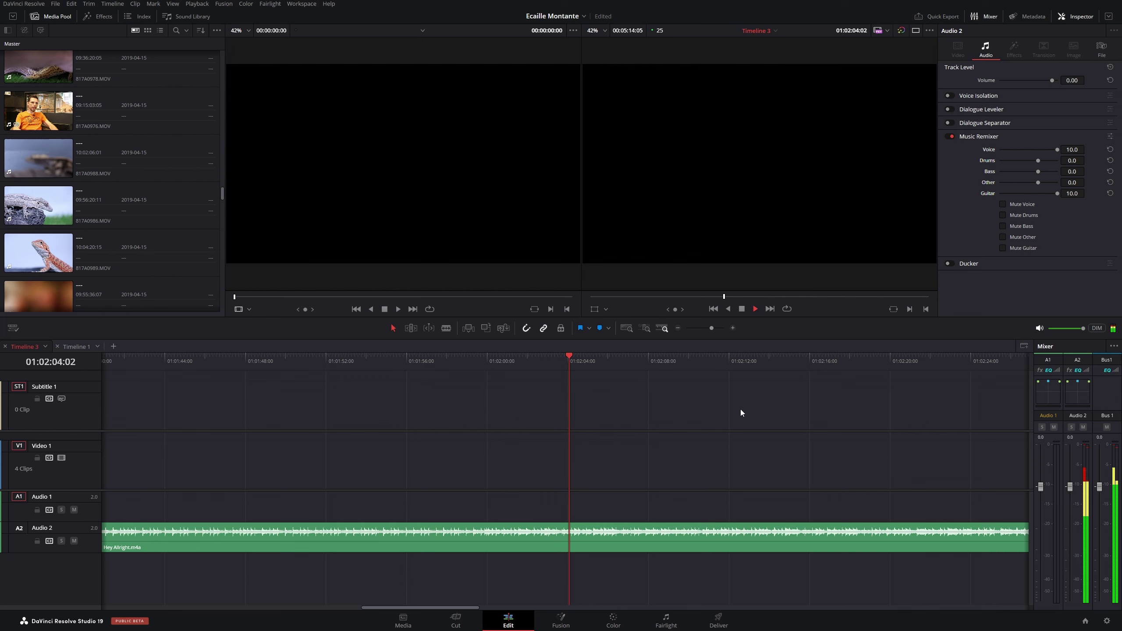
key("space")
Set Drums to -100.0 and play the drum-free music back
left_click(490, 361)
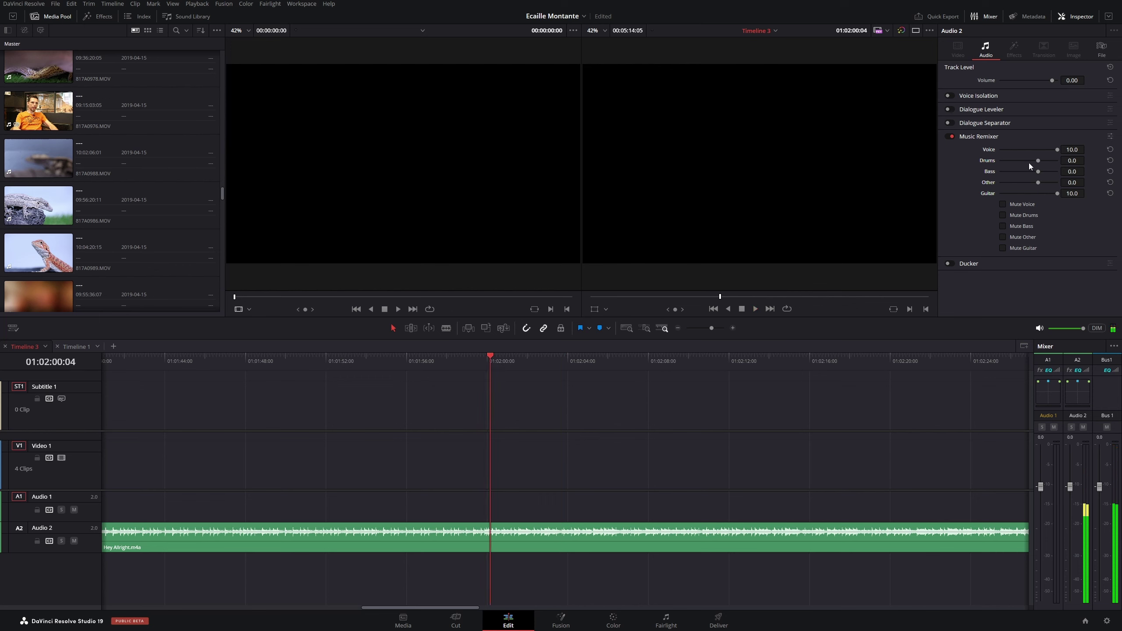
left_click_drag(1038, 159, 984, 161)
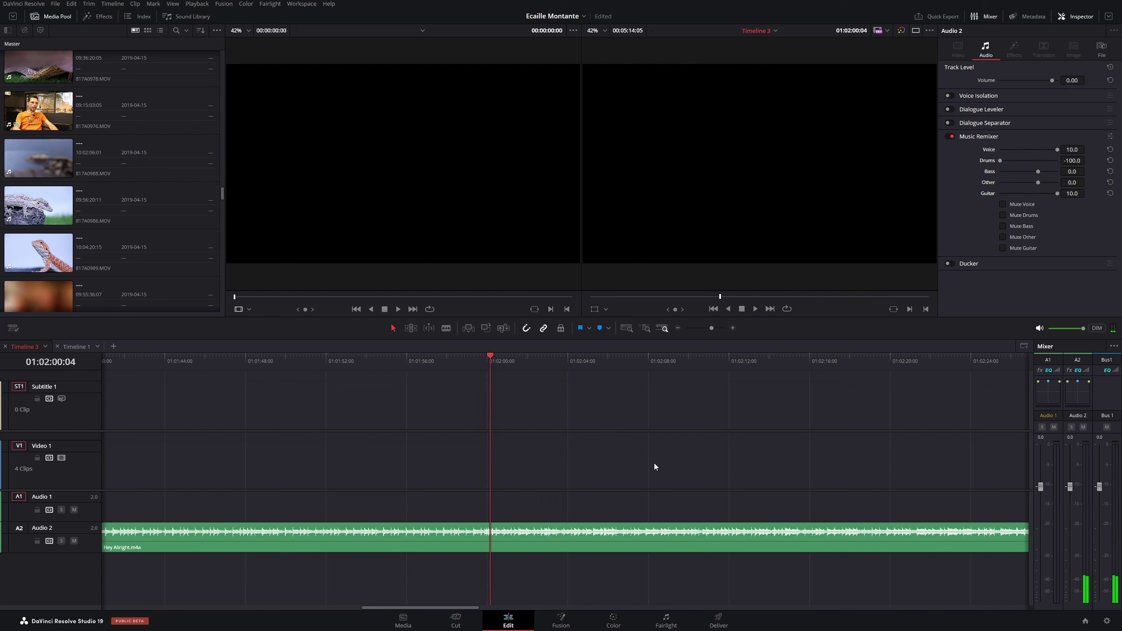
key("space")
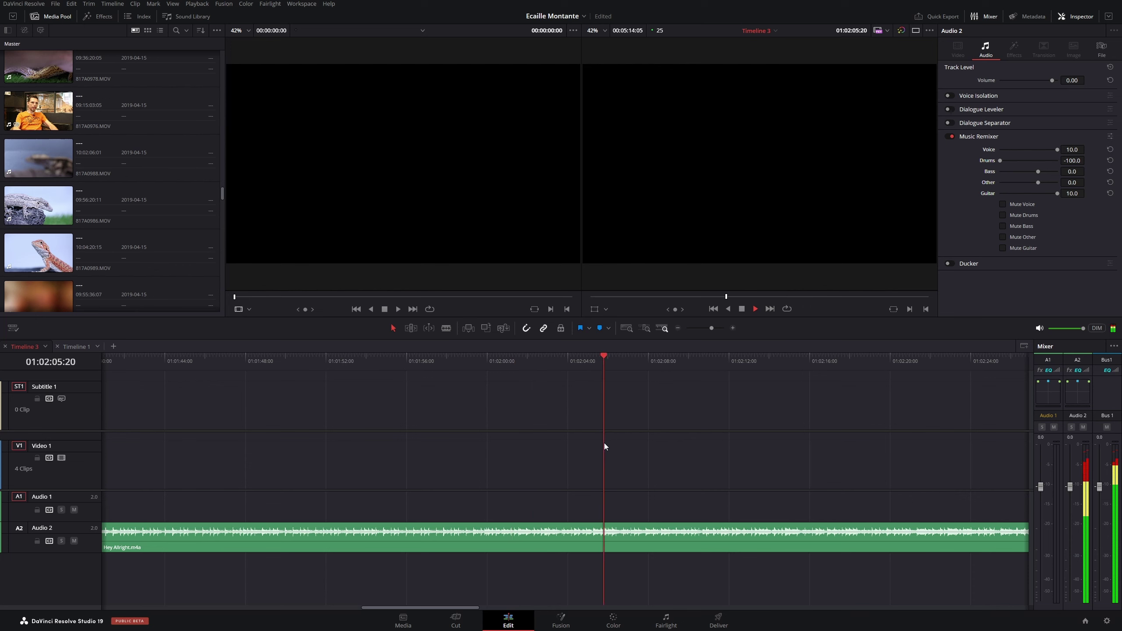
key("space")
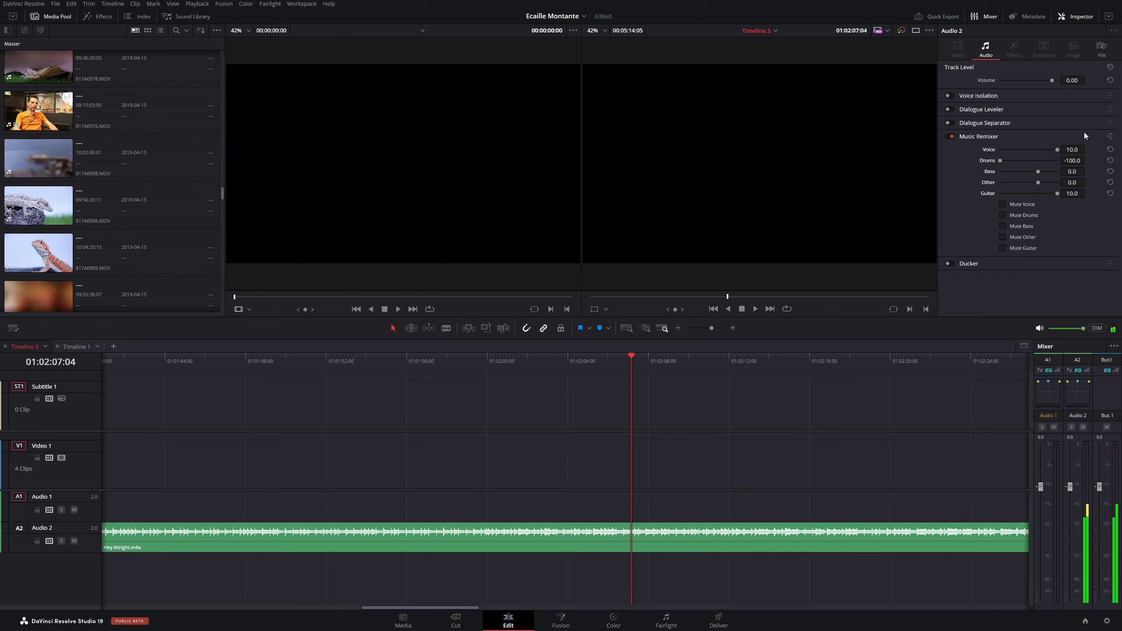
In the full Music Remixer window, turn the Drums knob up to -6.7
left_click(1111, 136)
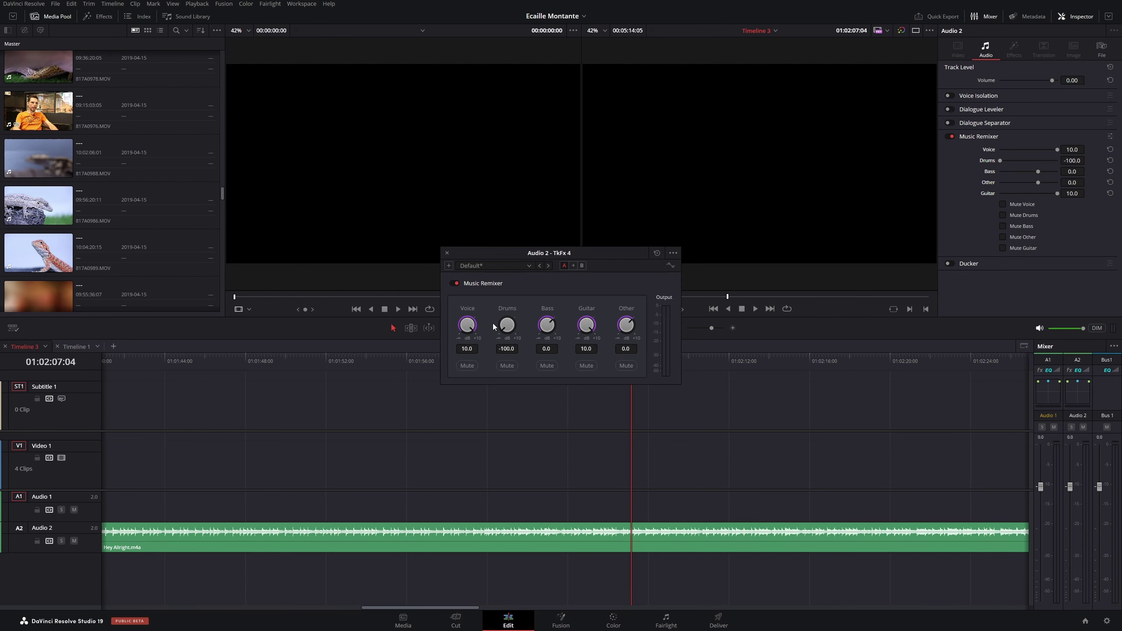
left_click_drag(505, 329, 591, 332)
Move Hey Allright.m4a to the timeline start and shift the last two interview clips later, leaving gaps
left_click(447, 252)
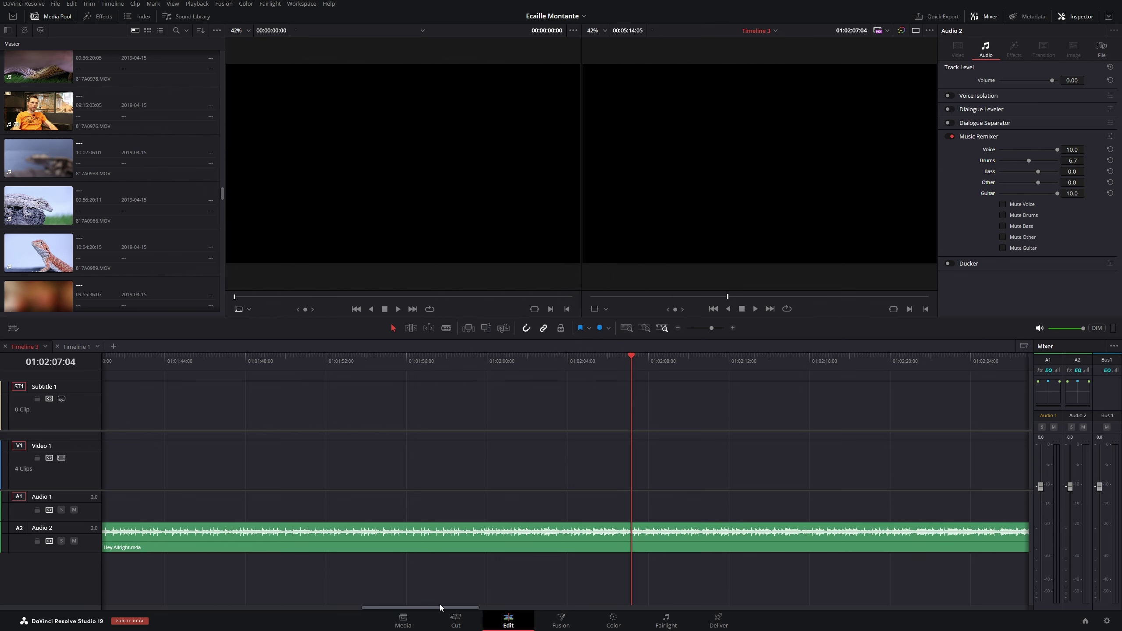
left_click_drag(435, 607, 341, 606)
key("shift+z")
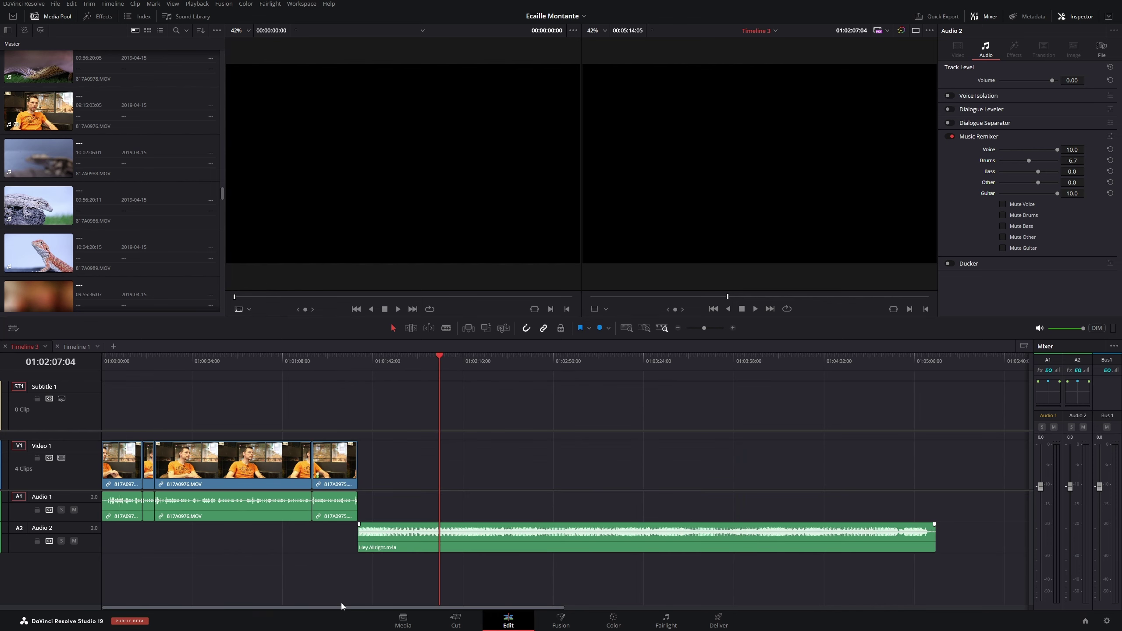
left_click_drag(385, 542, 127, 542)
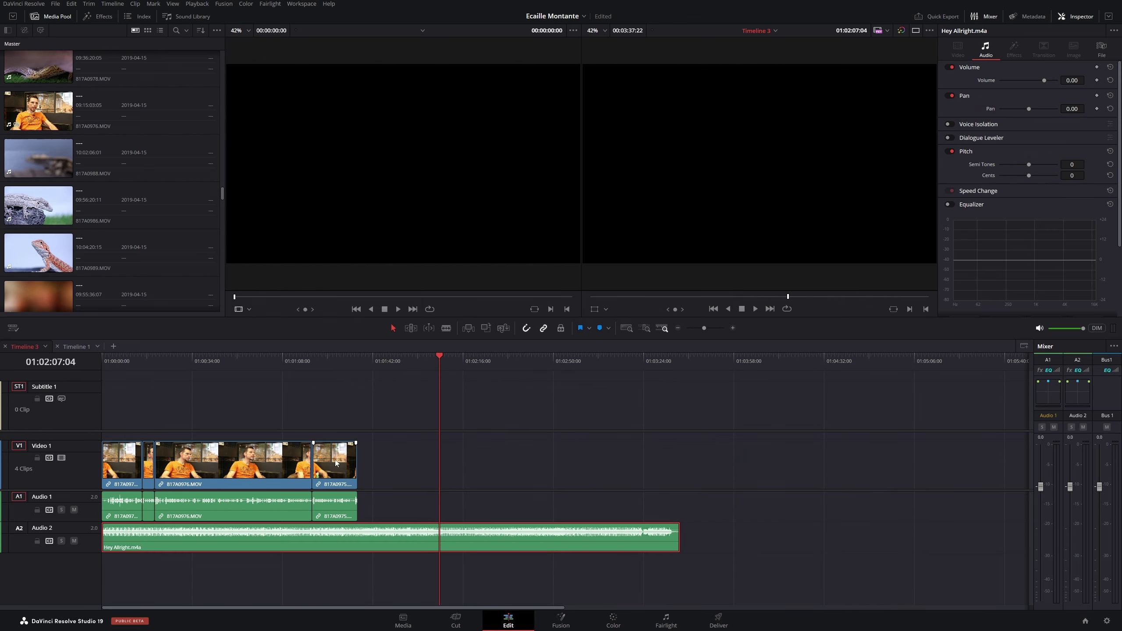
left_click_drag(332, 465, 346, 465)
left_click_drag(199, 465, 206, 465)
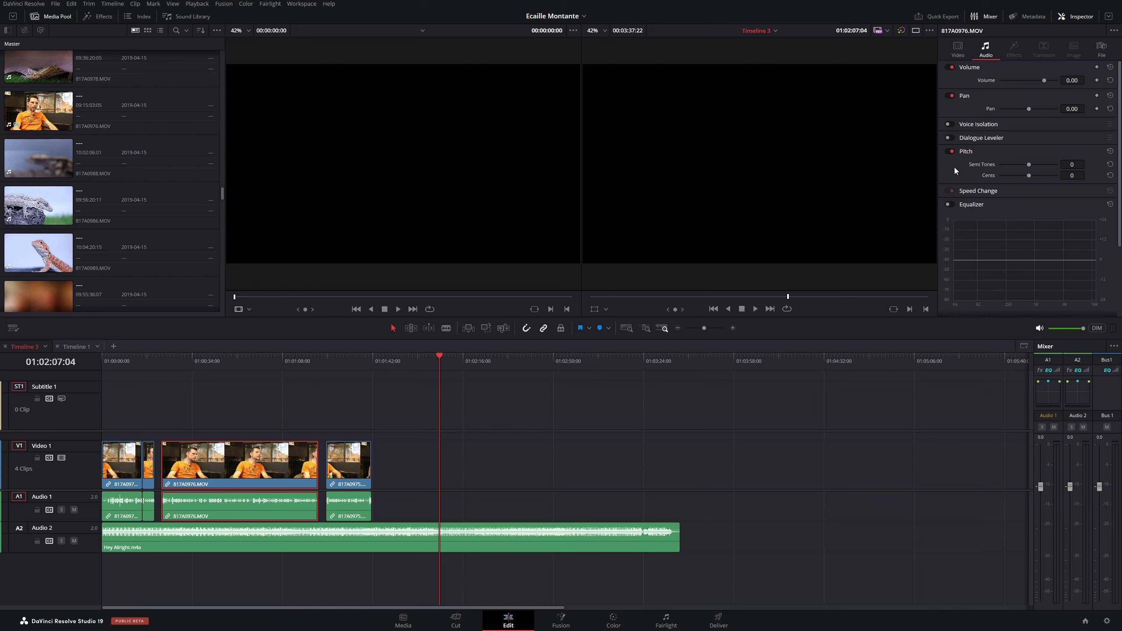
On Audio 2, switch off the Music Remixer and enable the Ducker keyed to Audio 1
left_click(96, 542)
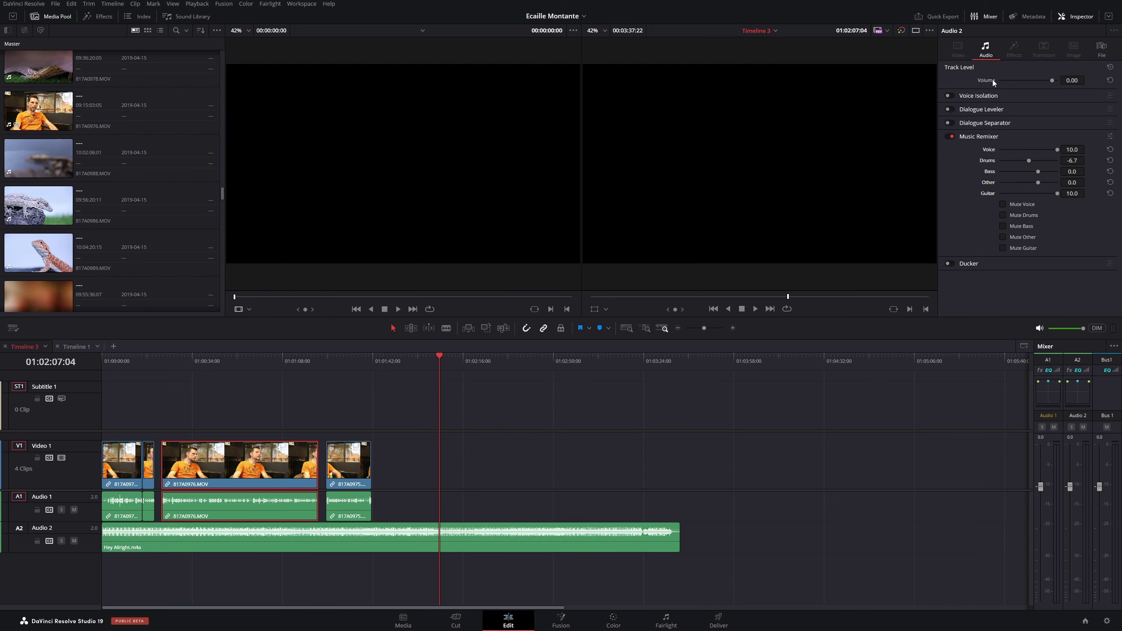
left_click(953, 136)
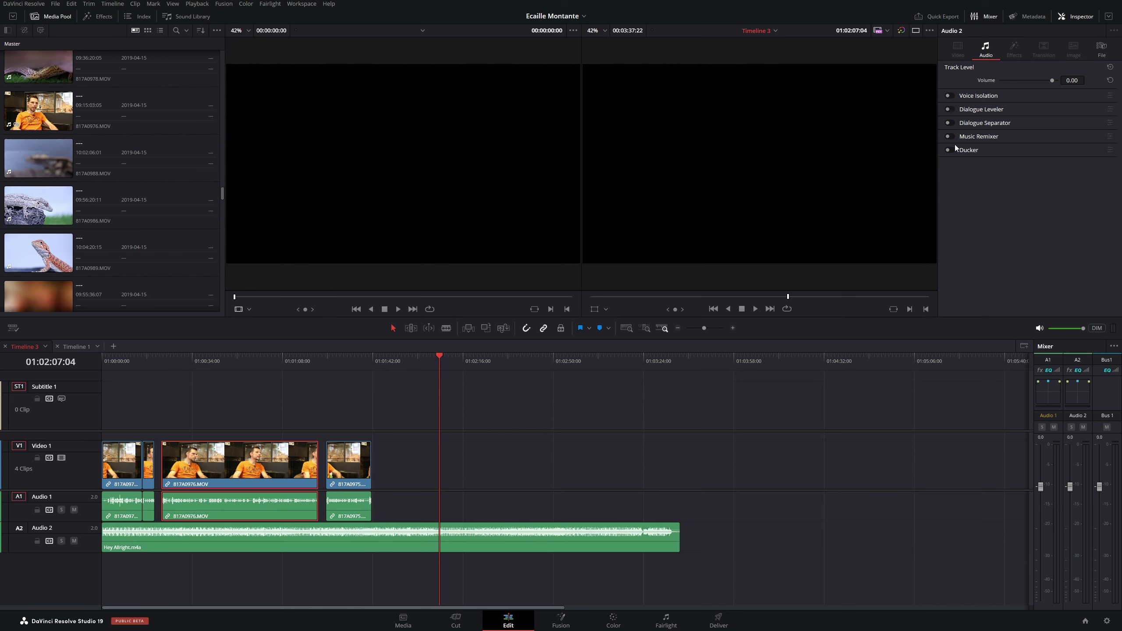
left_click(950, 150)
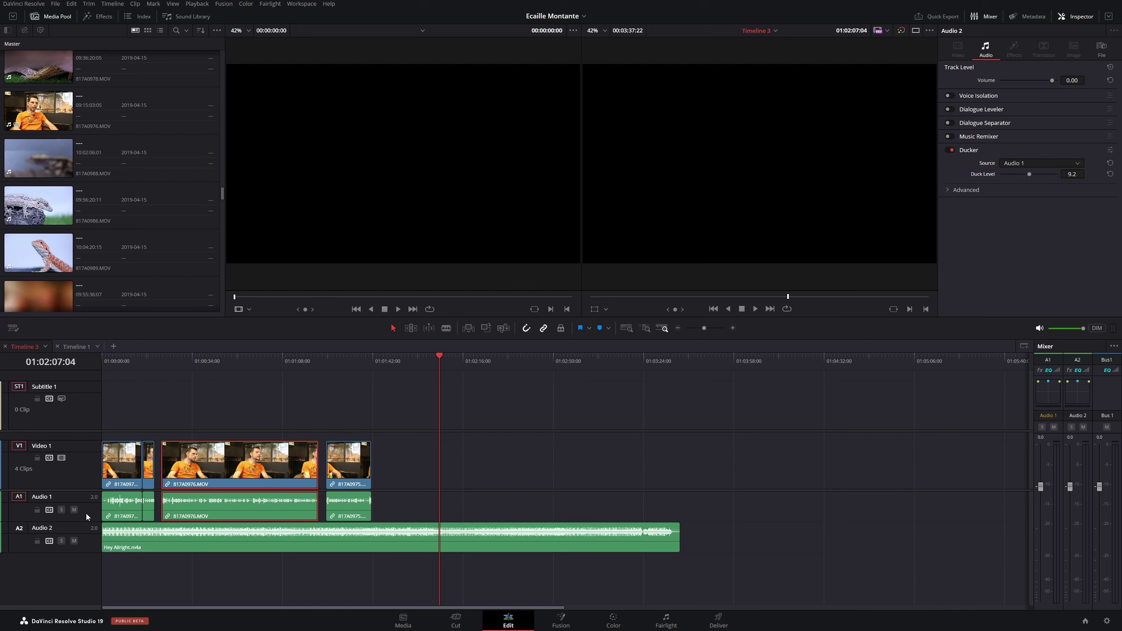
Play the interview from near its start to hear the music duck under the dialogue
left_click(130, 361)
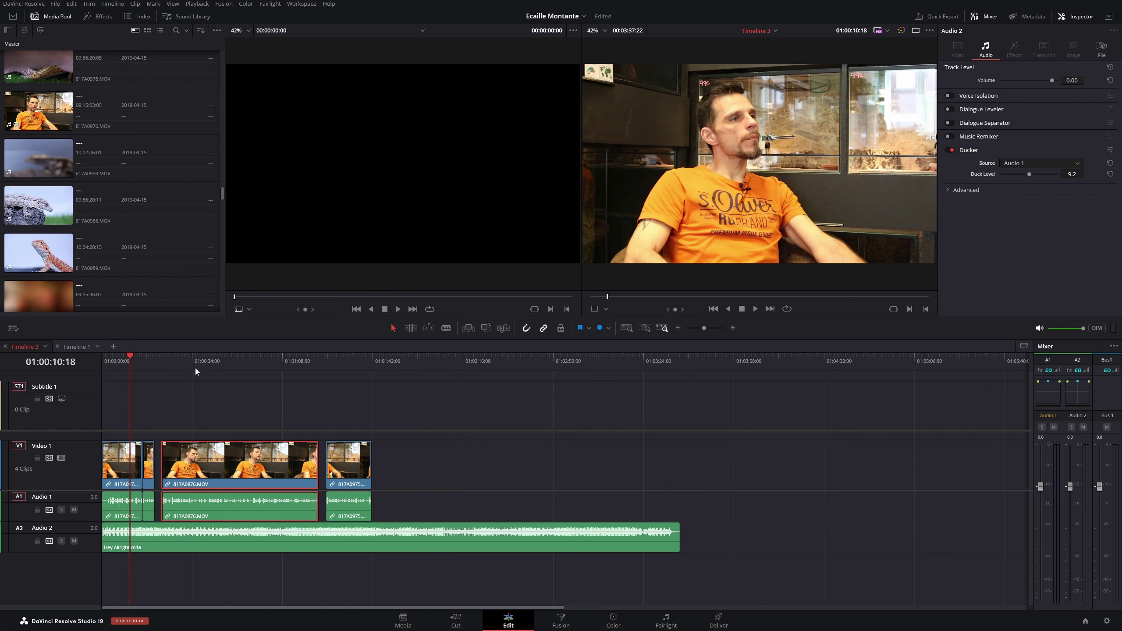
key("space")
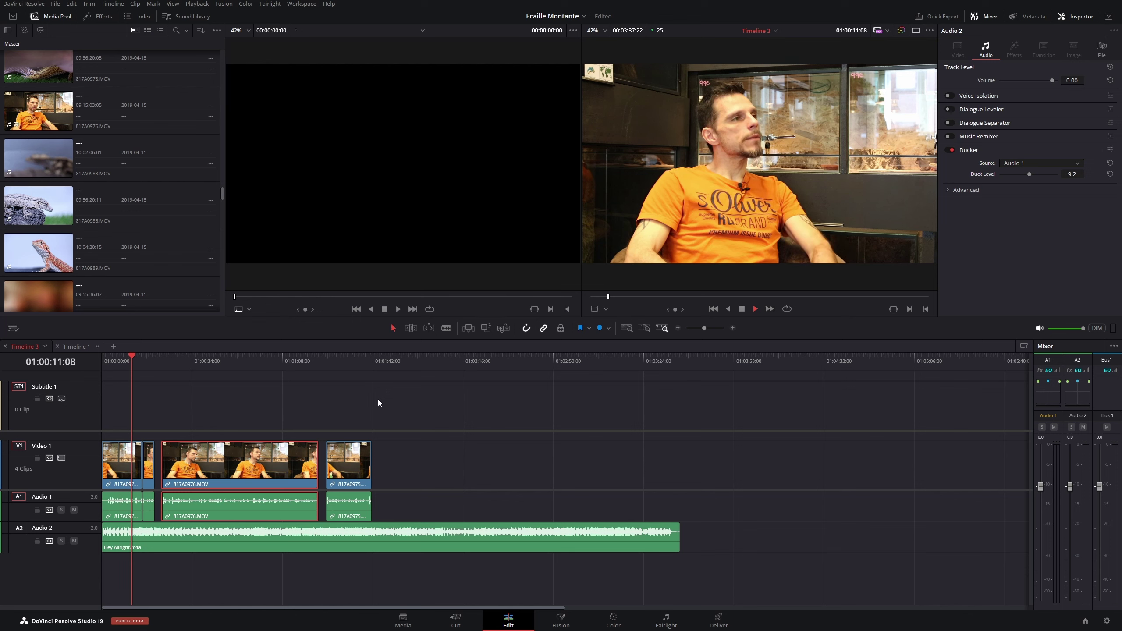
key("space")
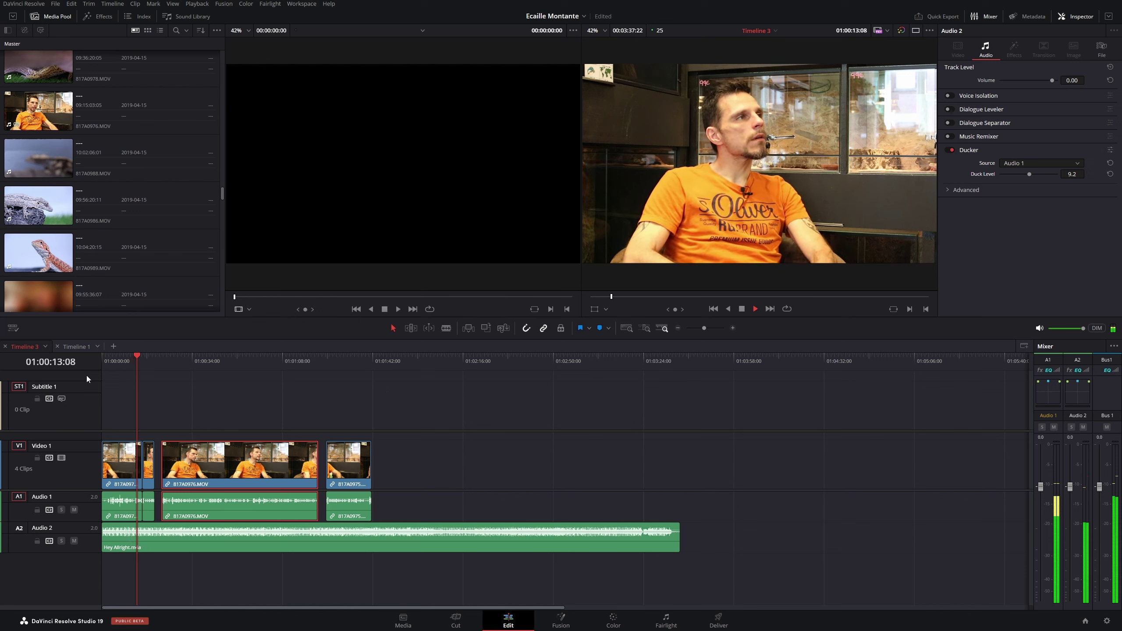
left_click(147, 357)
key("space")
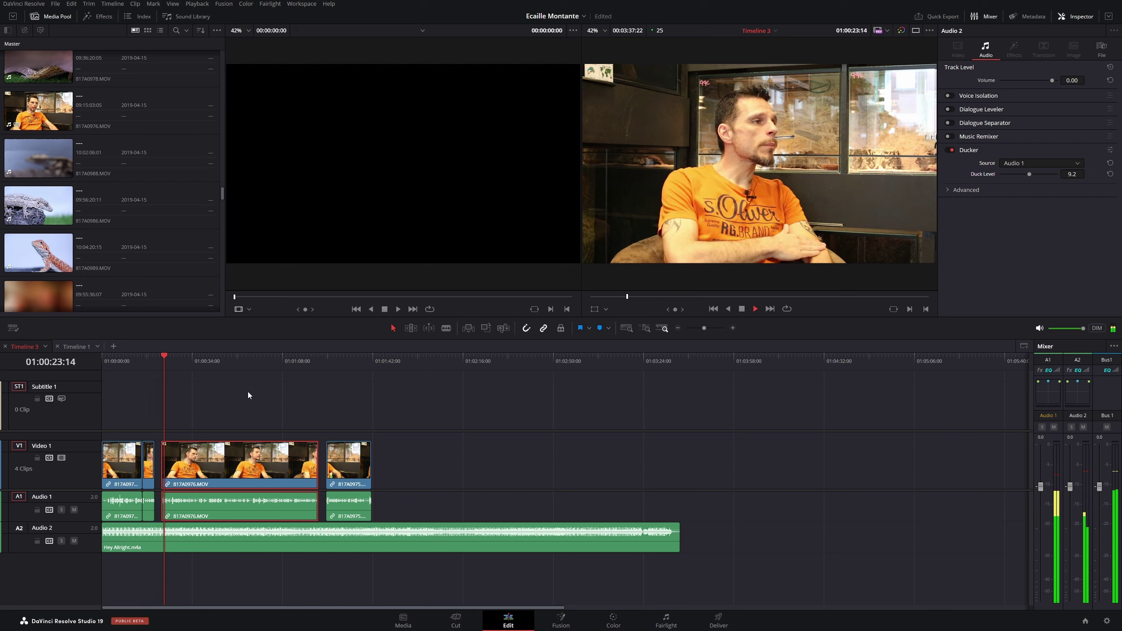
key("space")
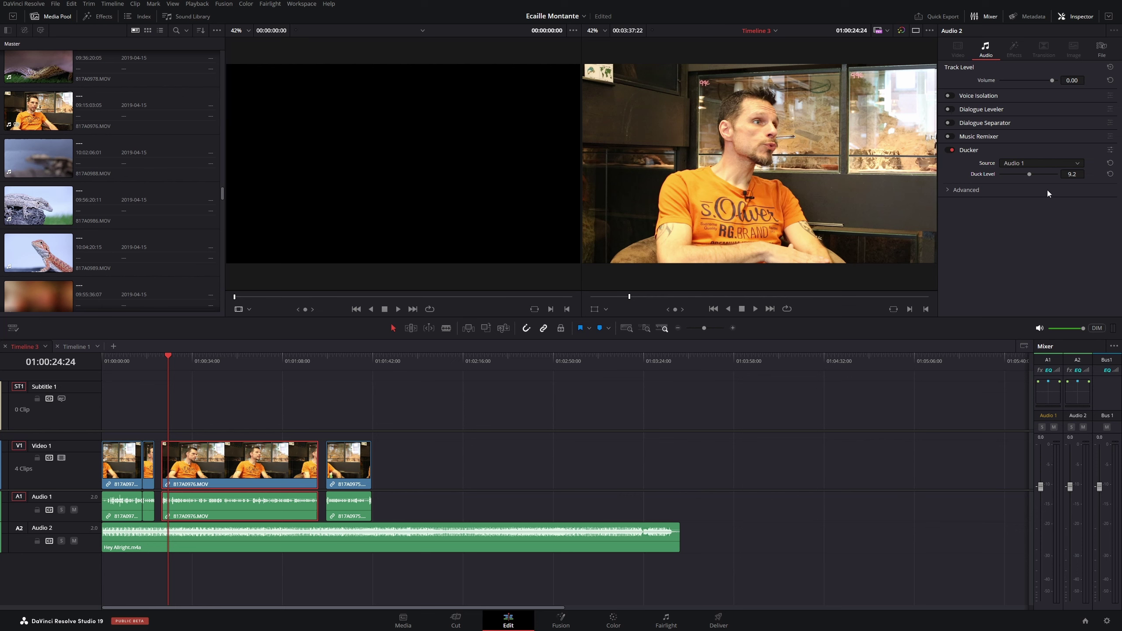
Review the Ducker settings (Lookahead 15, Hold 150, Recovery 750) during playback, then close the window
left_click(1110, 150)
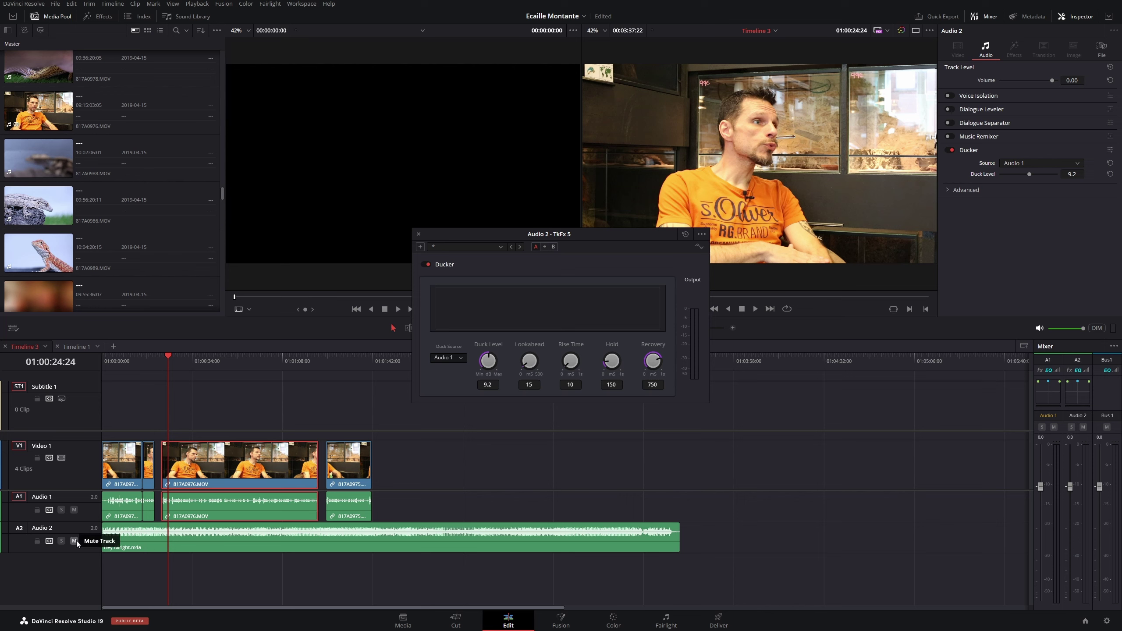
key("space")
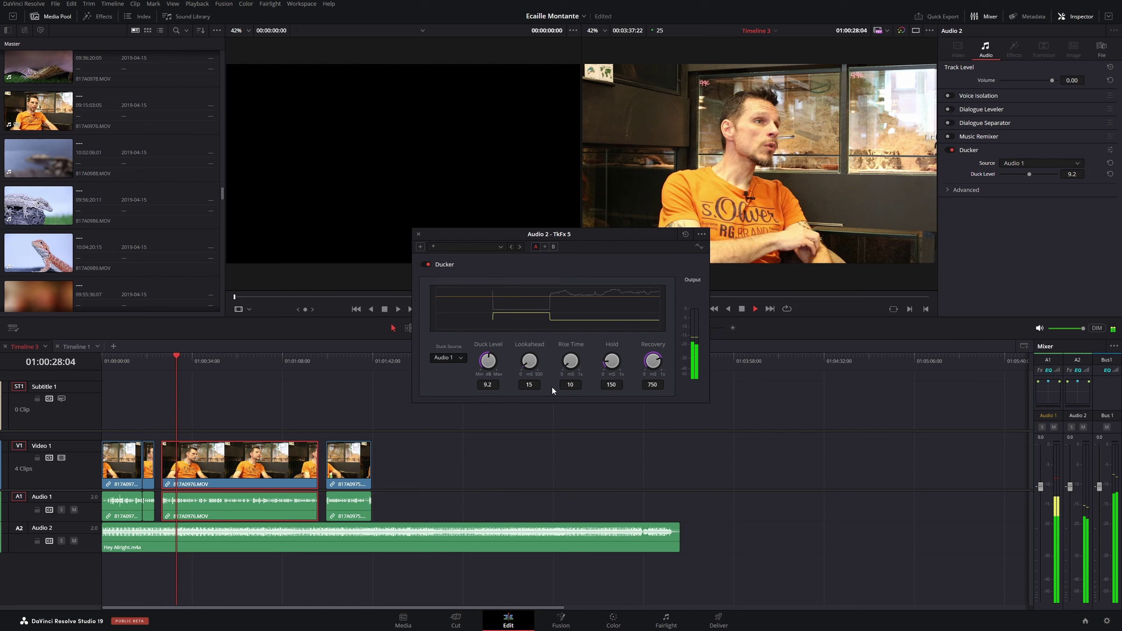
key("space")
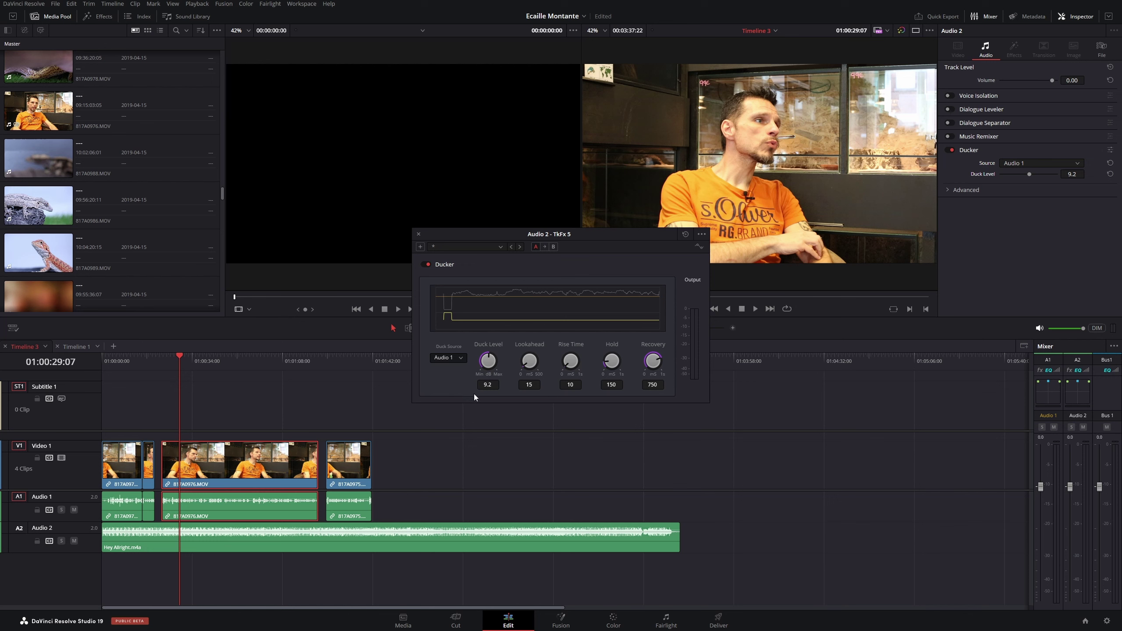
left_click(418, 234)
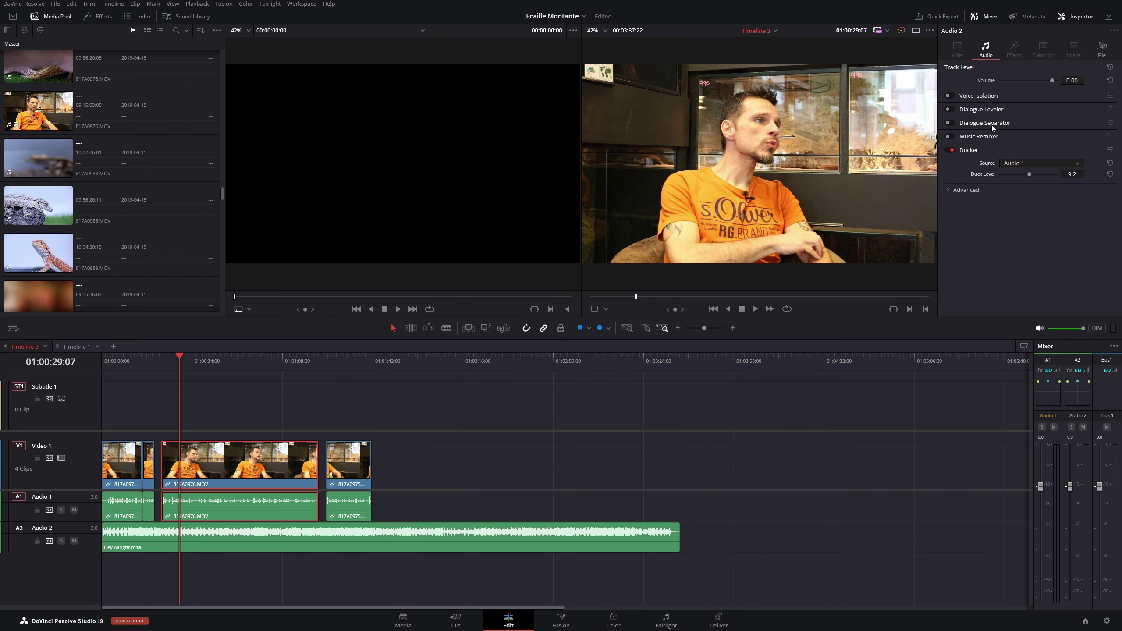
Swap the Ducker for the Dialogue Separator on Audio 2, then go to the Color page
left_click(951, 151)
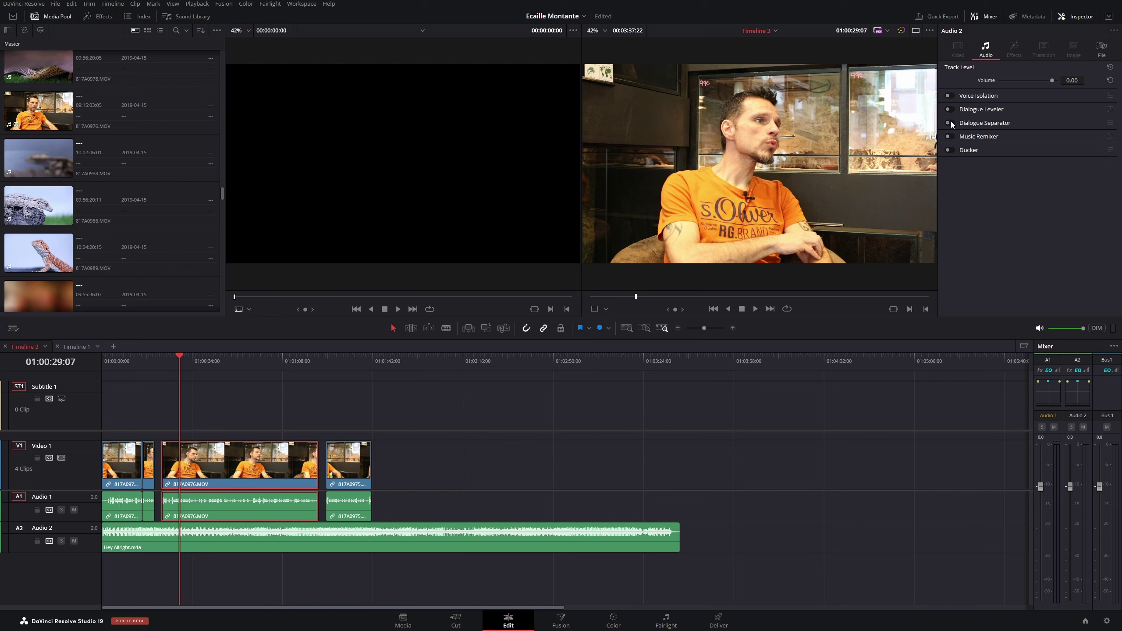
left_click(951, 123)
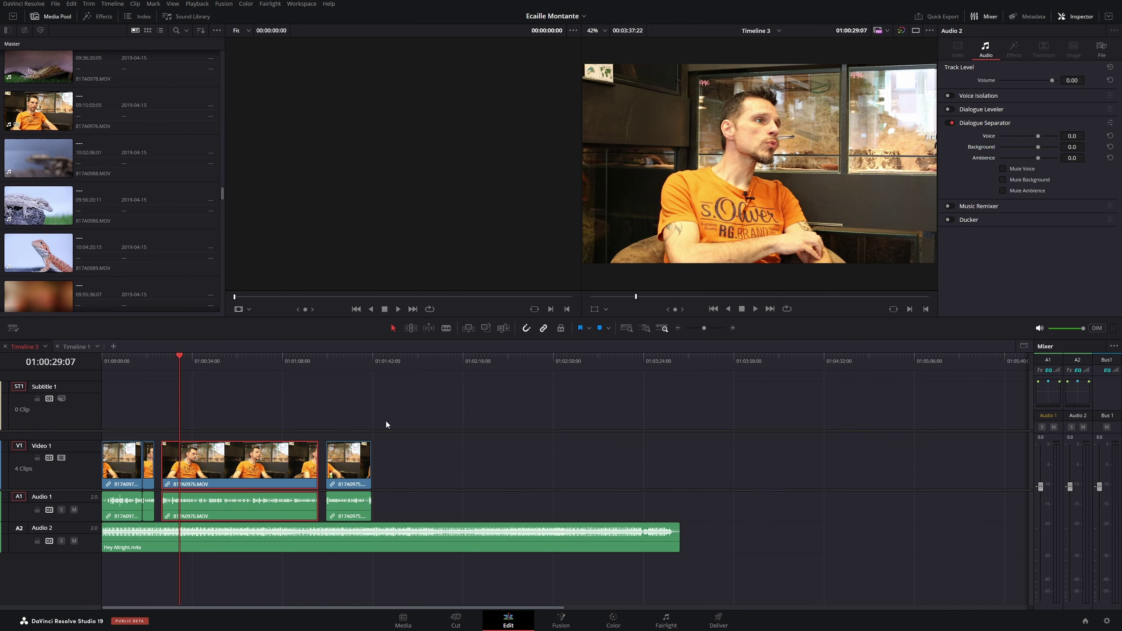
left_click(613, 620)
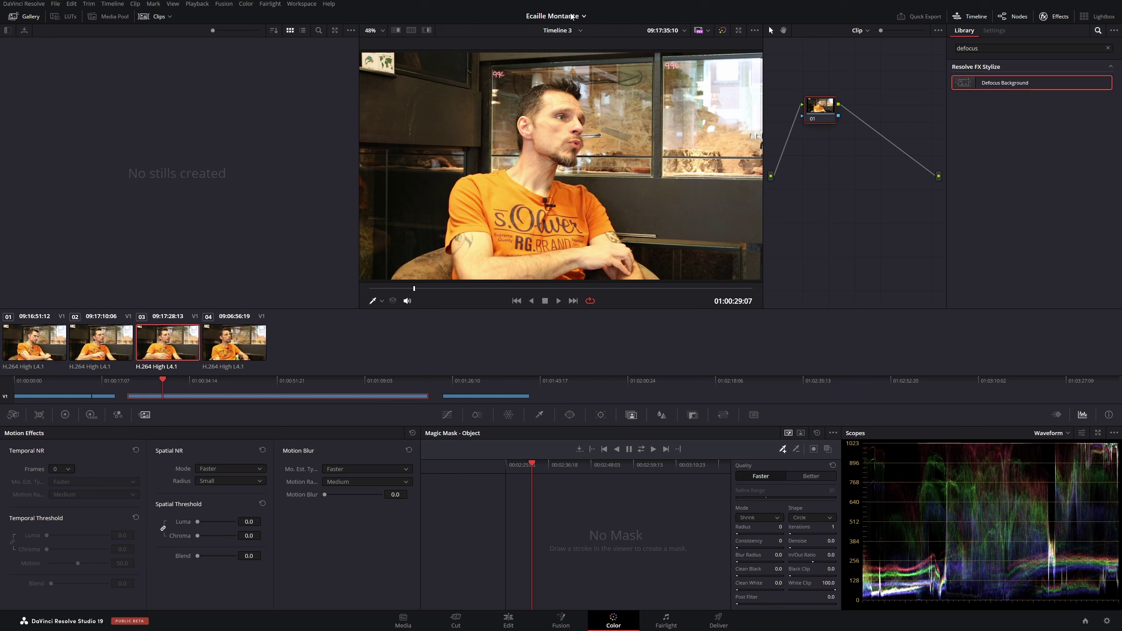
Open the Monocaméra OZARK project from the recent projects list
left_click(584, 17)
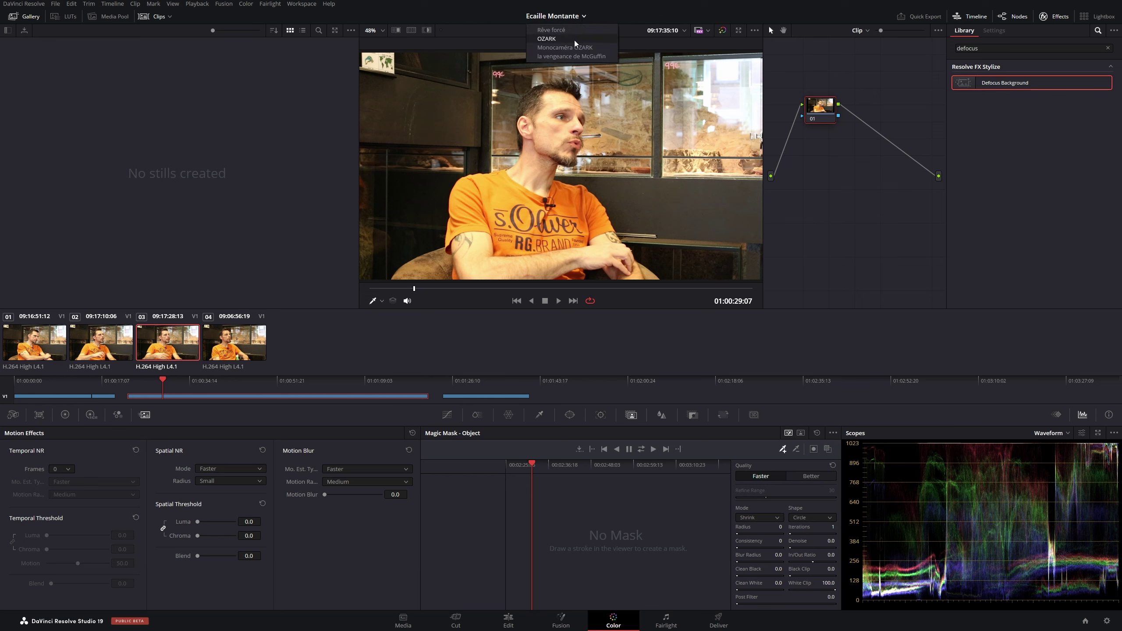
left_click(572, 47)
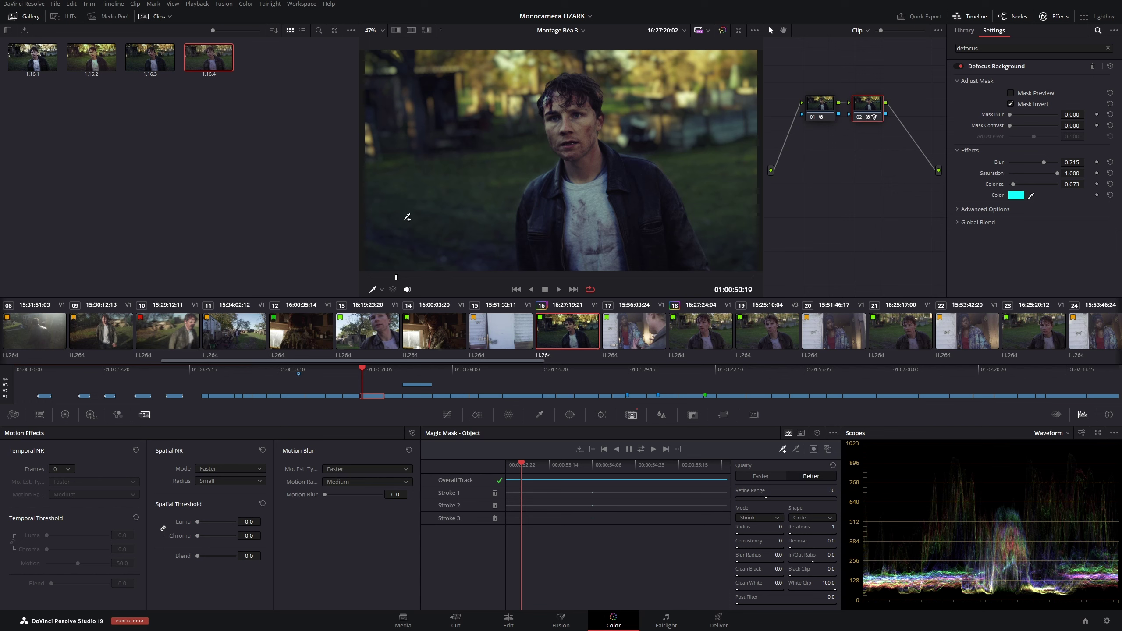
Show the ColorSlice palette and the Primaries Color Wheels for clip 16
left_click(477, 414)
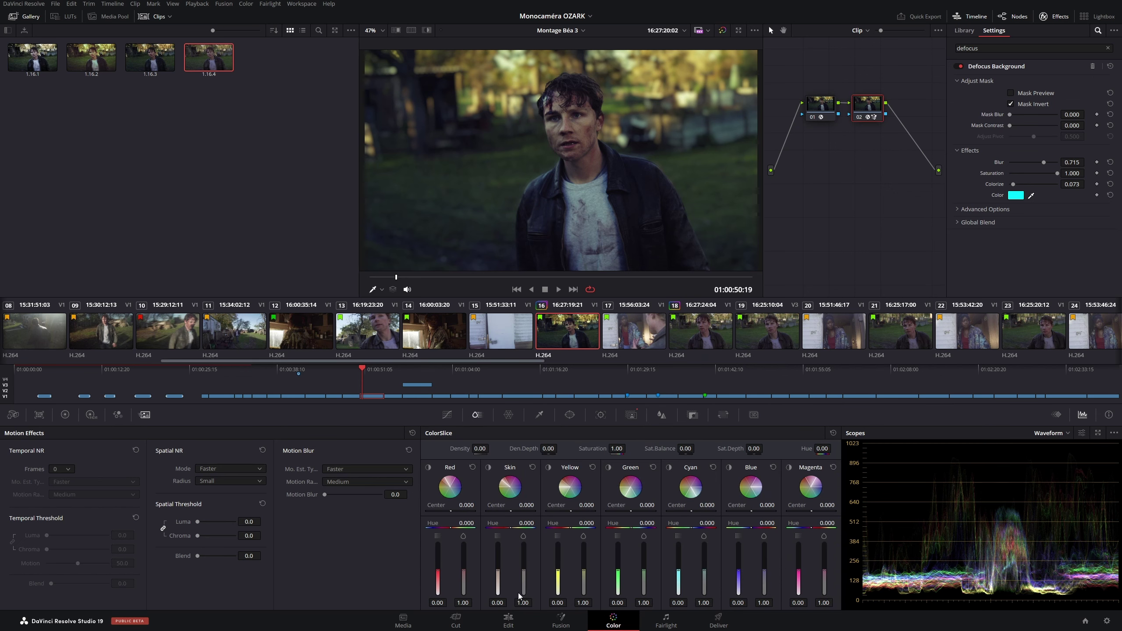
left_click(65, 415)
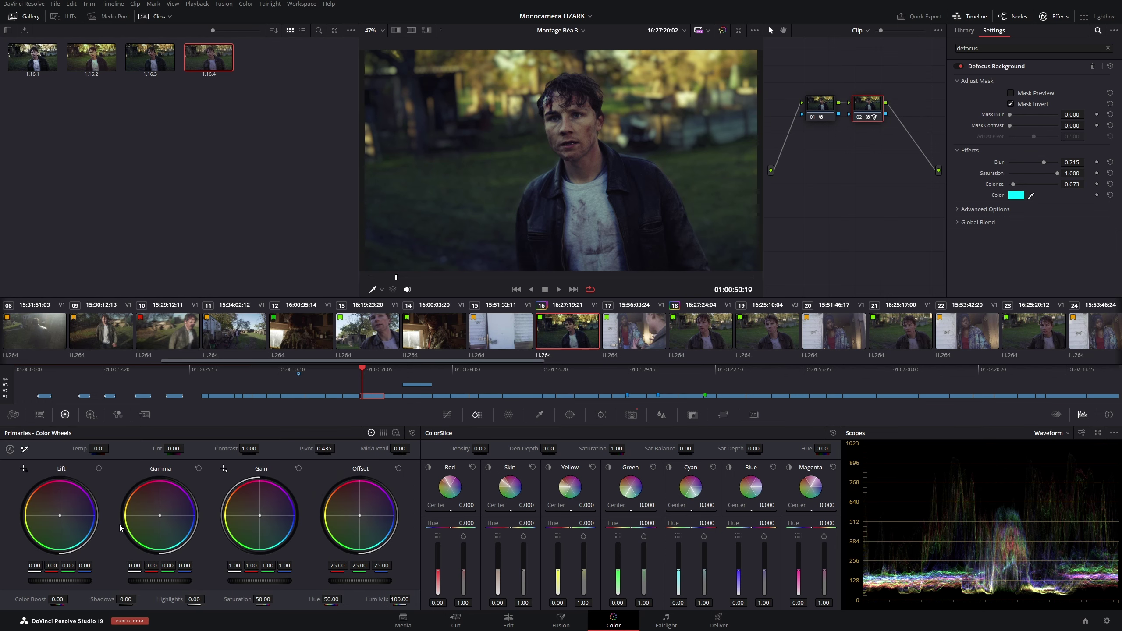